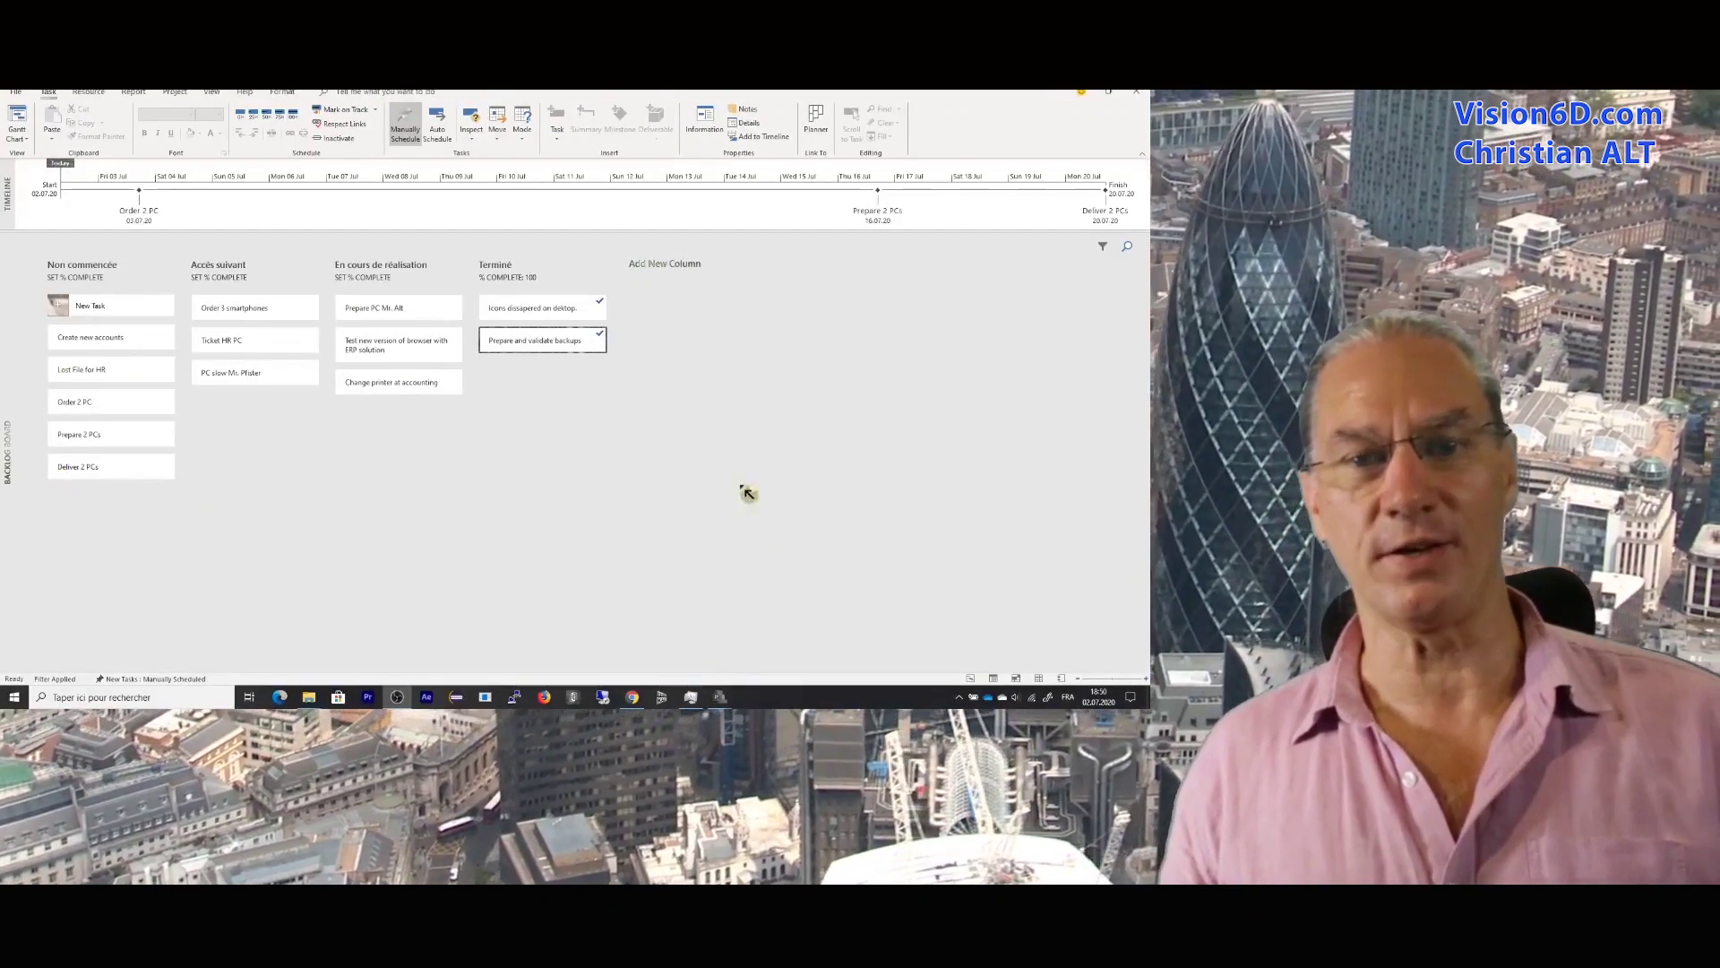
- Create a new blank project from the start page
left_click(100, 223)
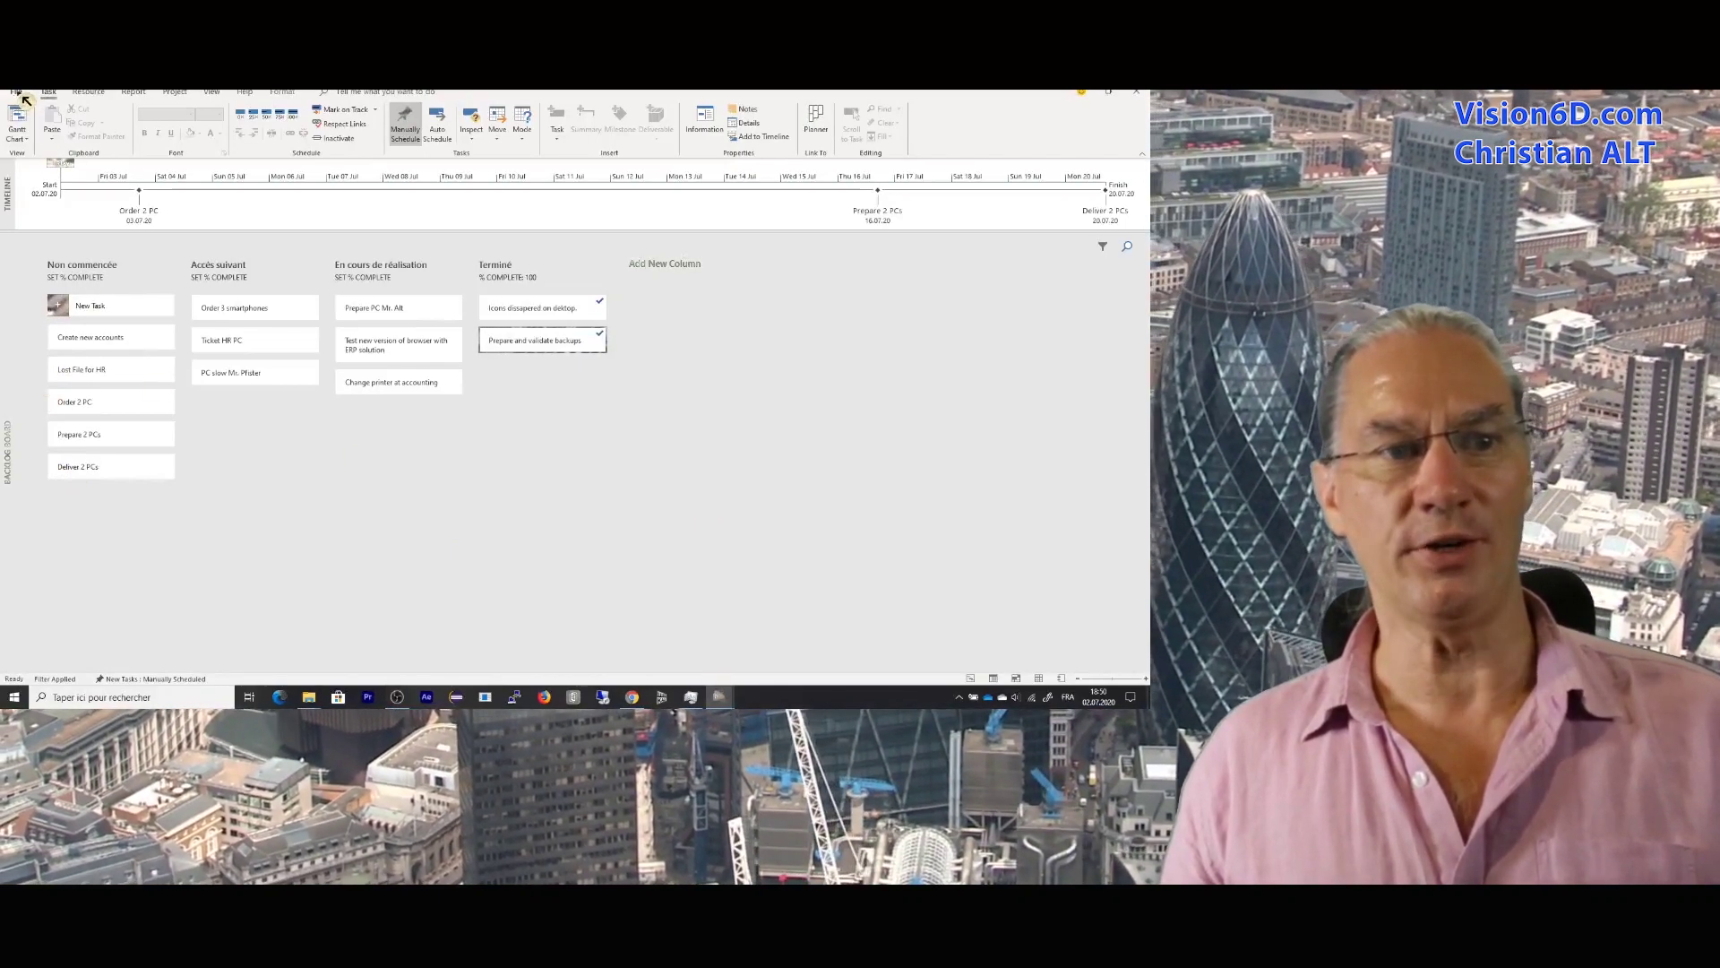
left_click(22, 96)
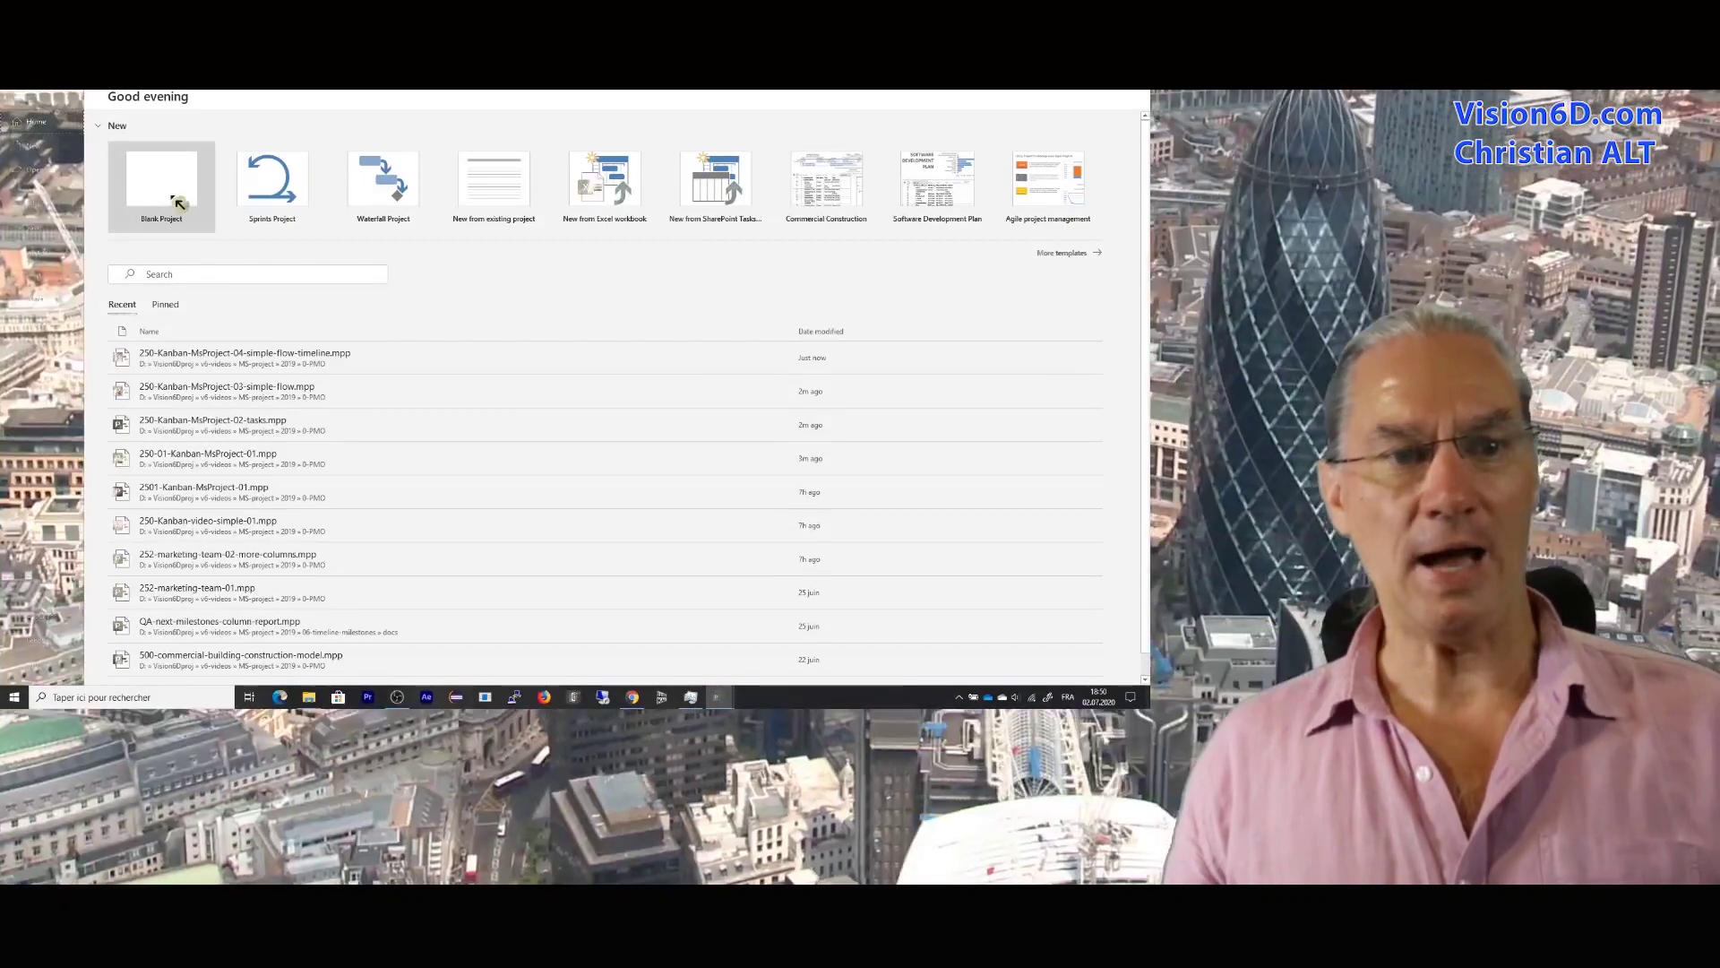
left_click(177, 201)
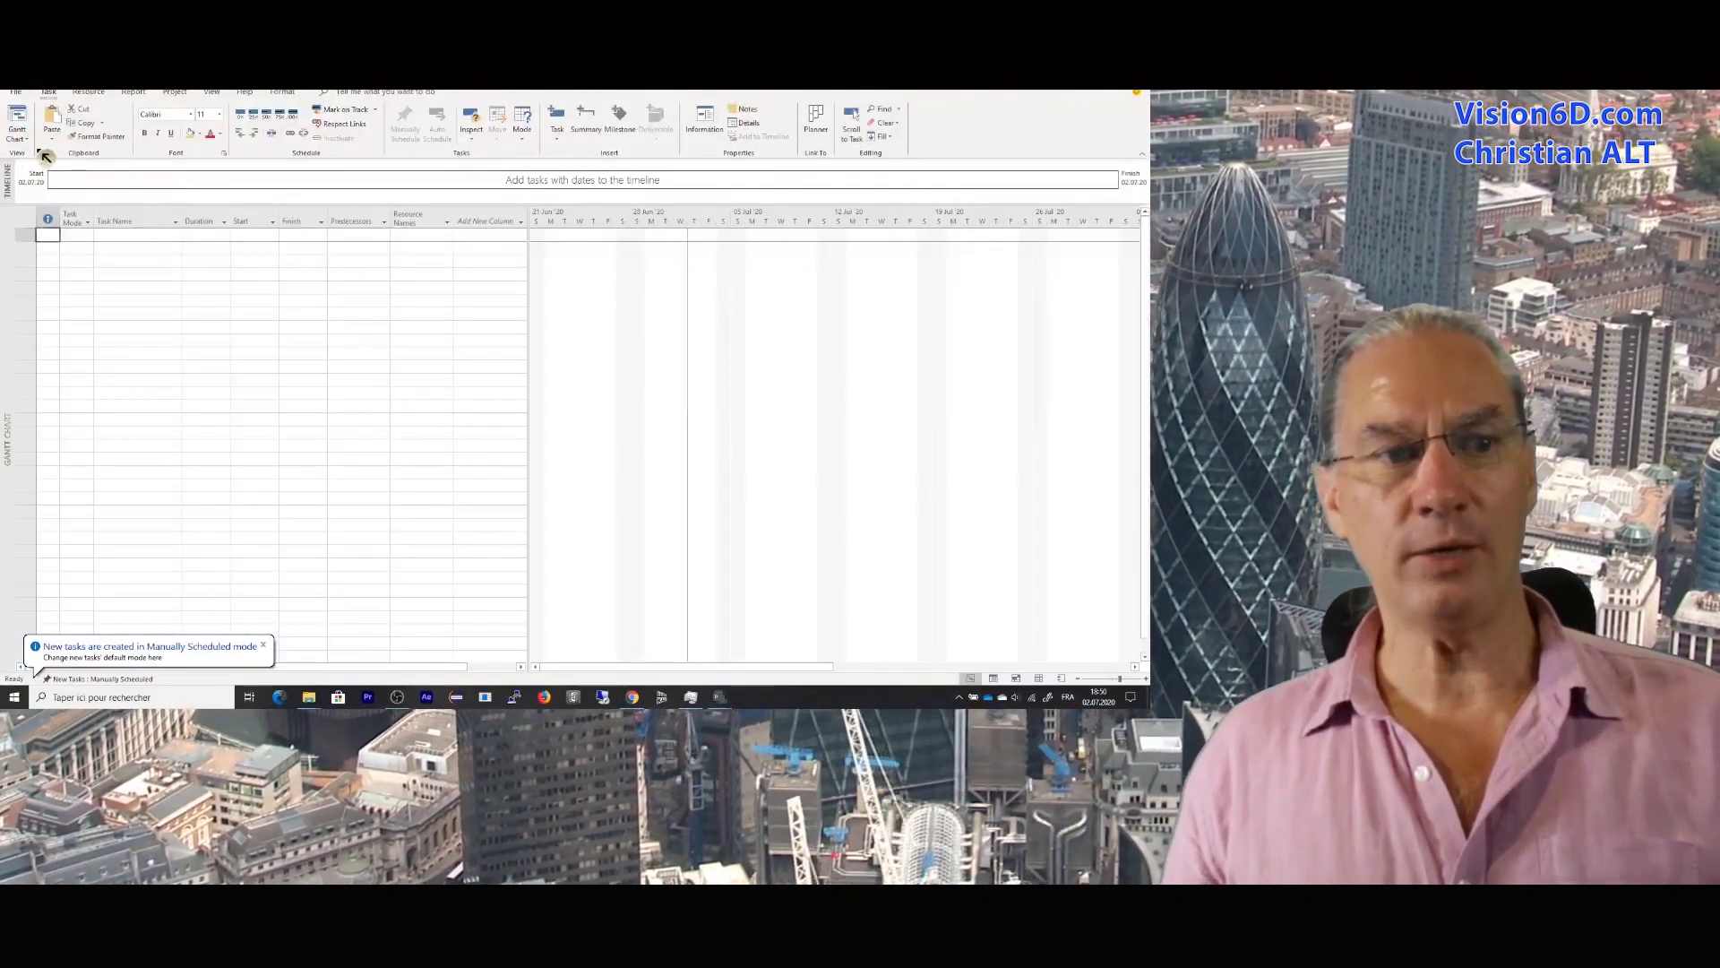
- Switch the project to the Task Board view from More Views
left_click(33, 140)
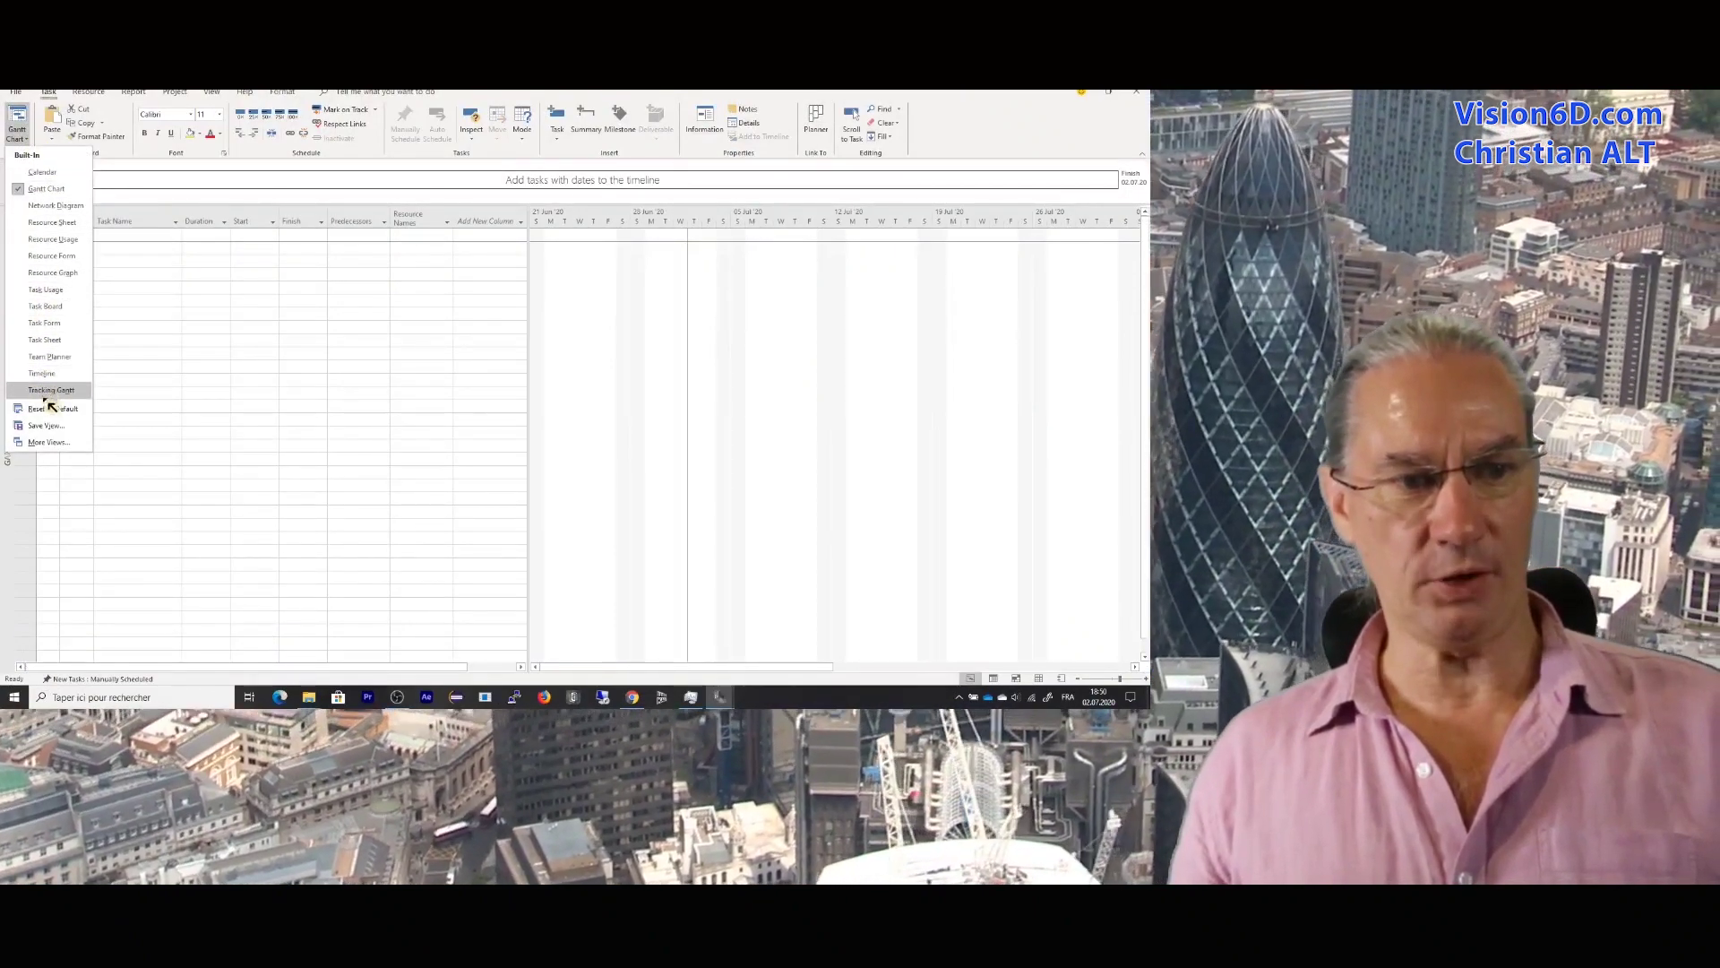
left_click(47, 443)
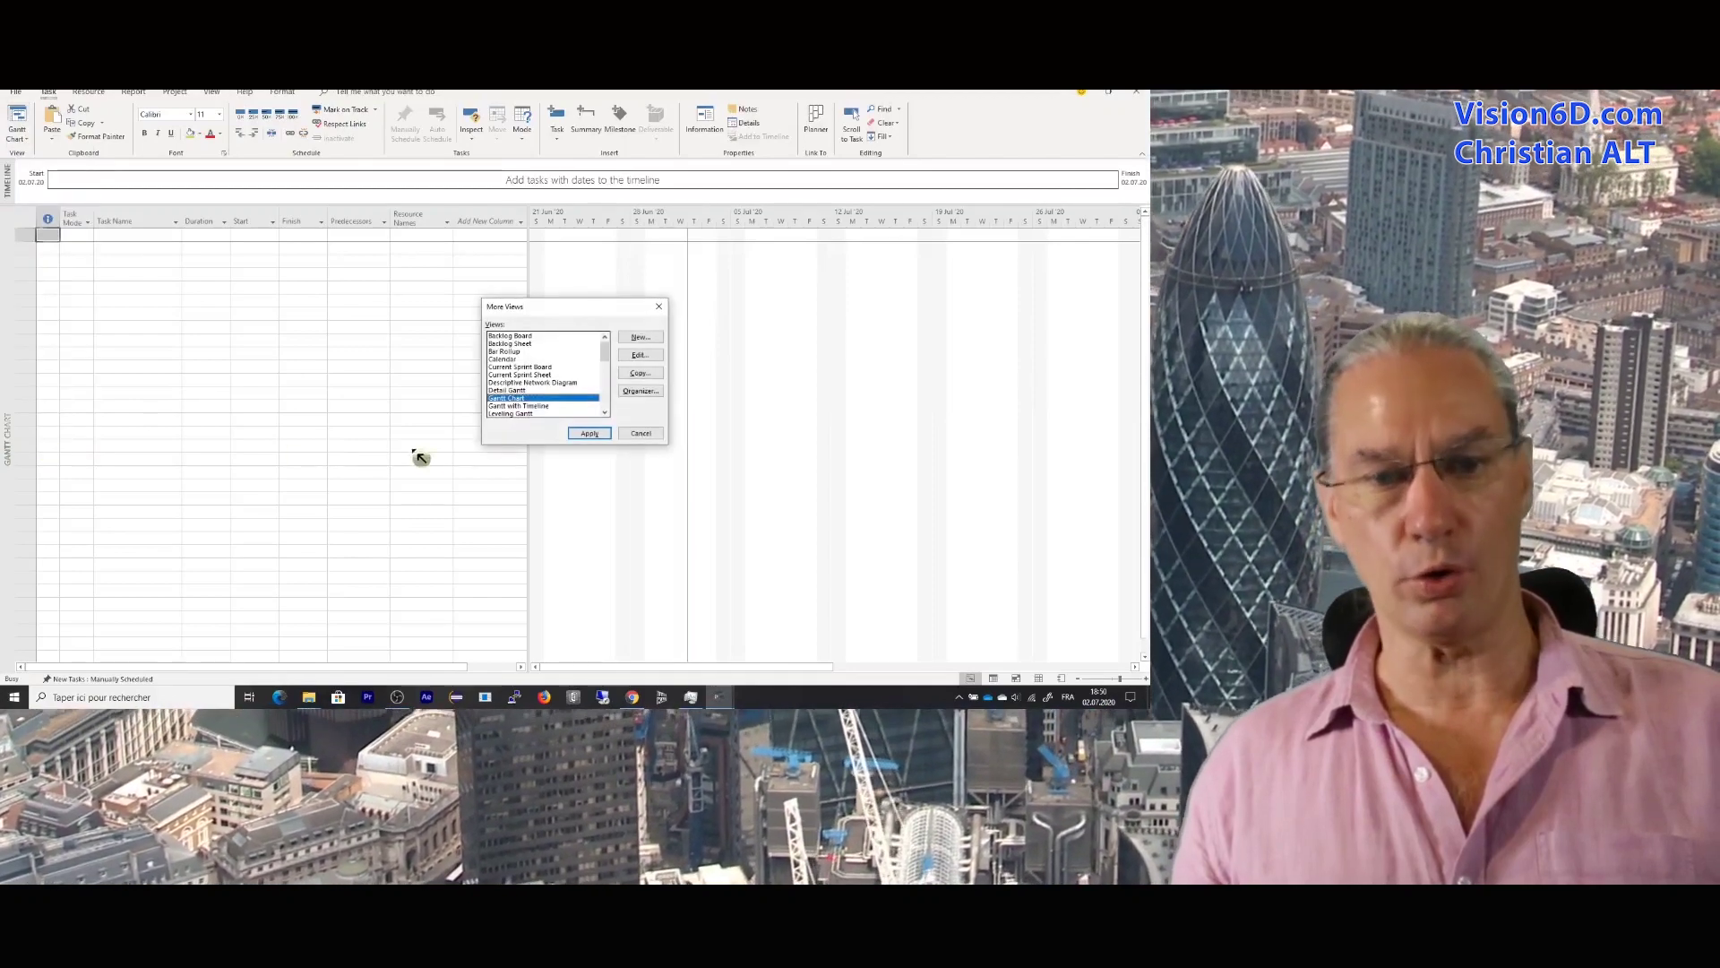
left_click_drag(605, 352, 609, 397)
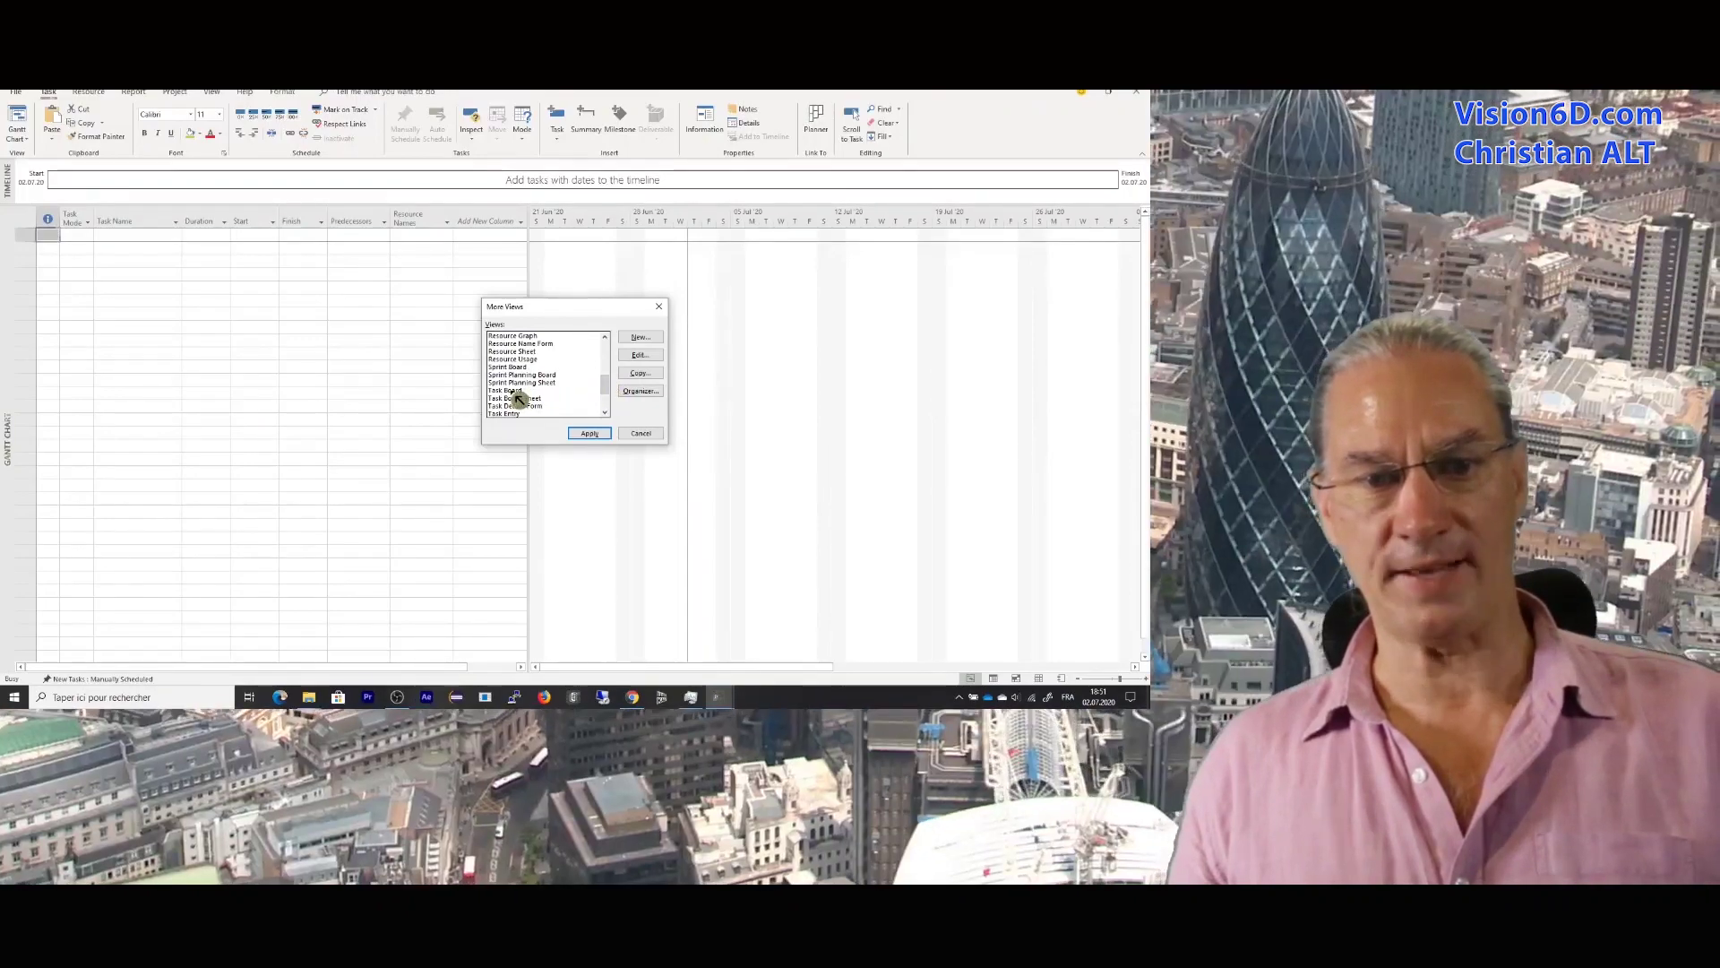
left_click(513, 391)
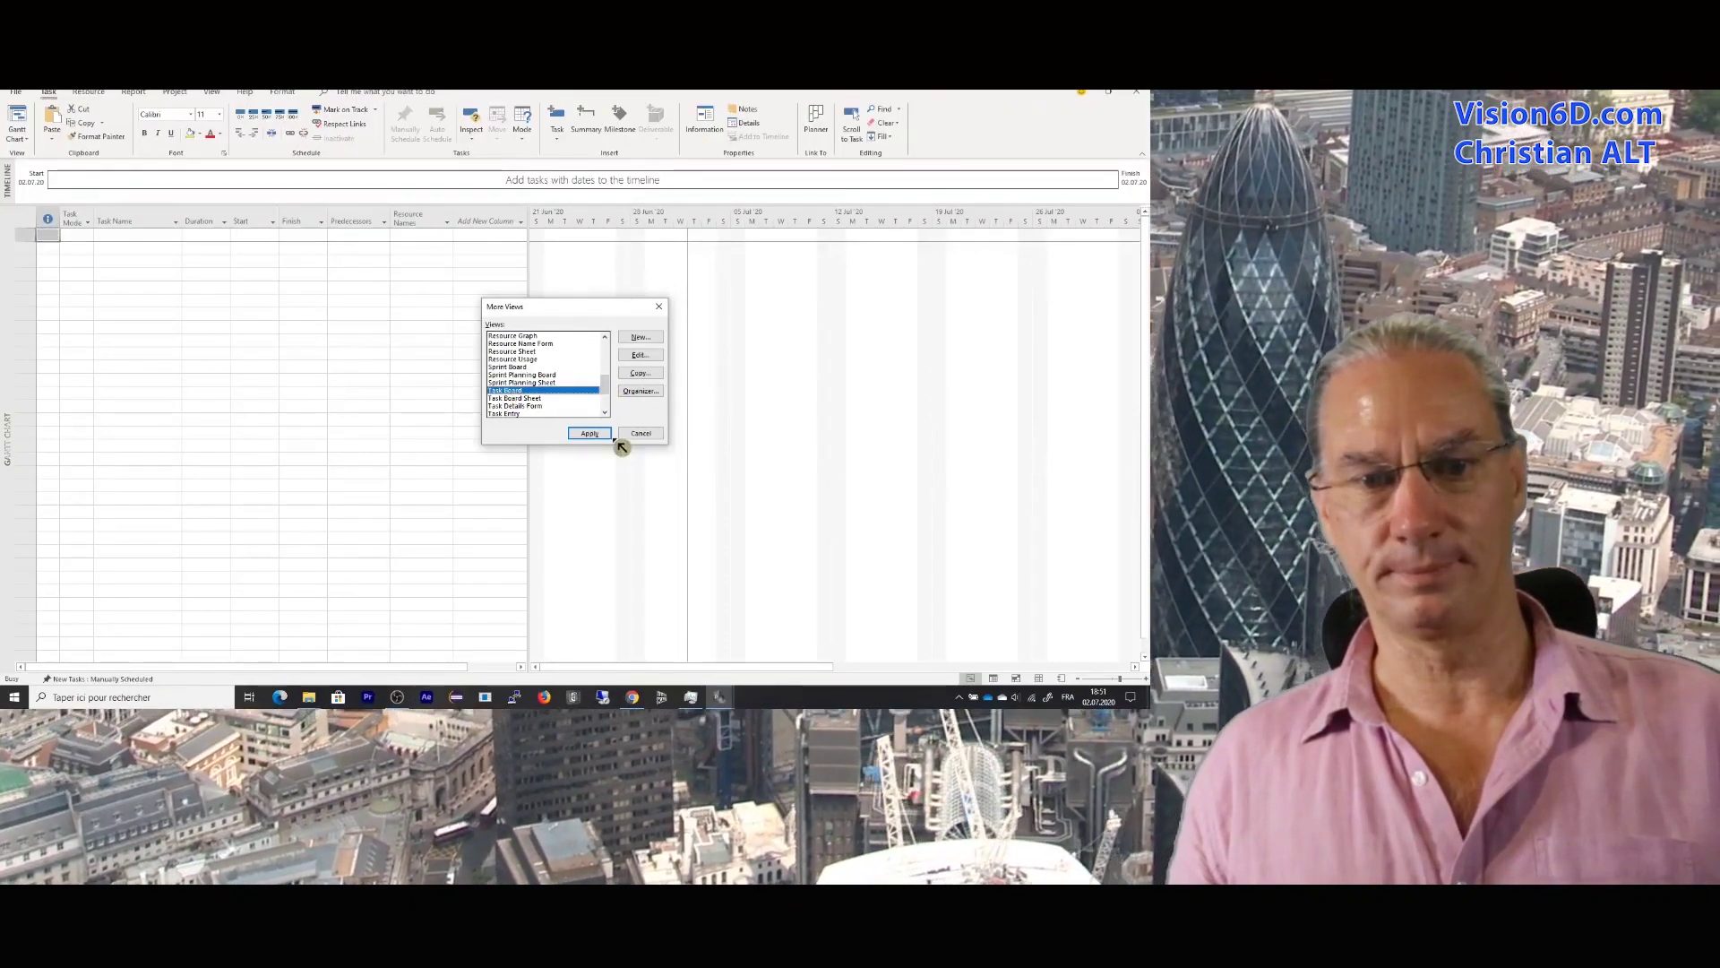
left_click(589, 433)
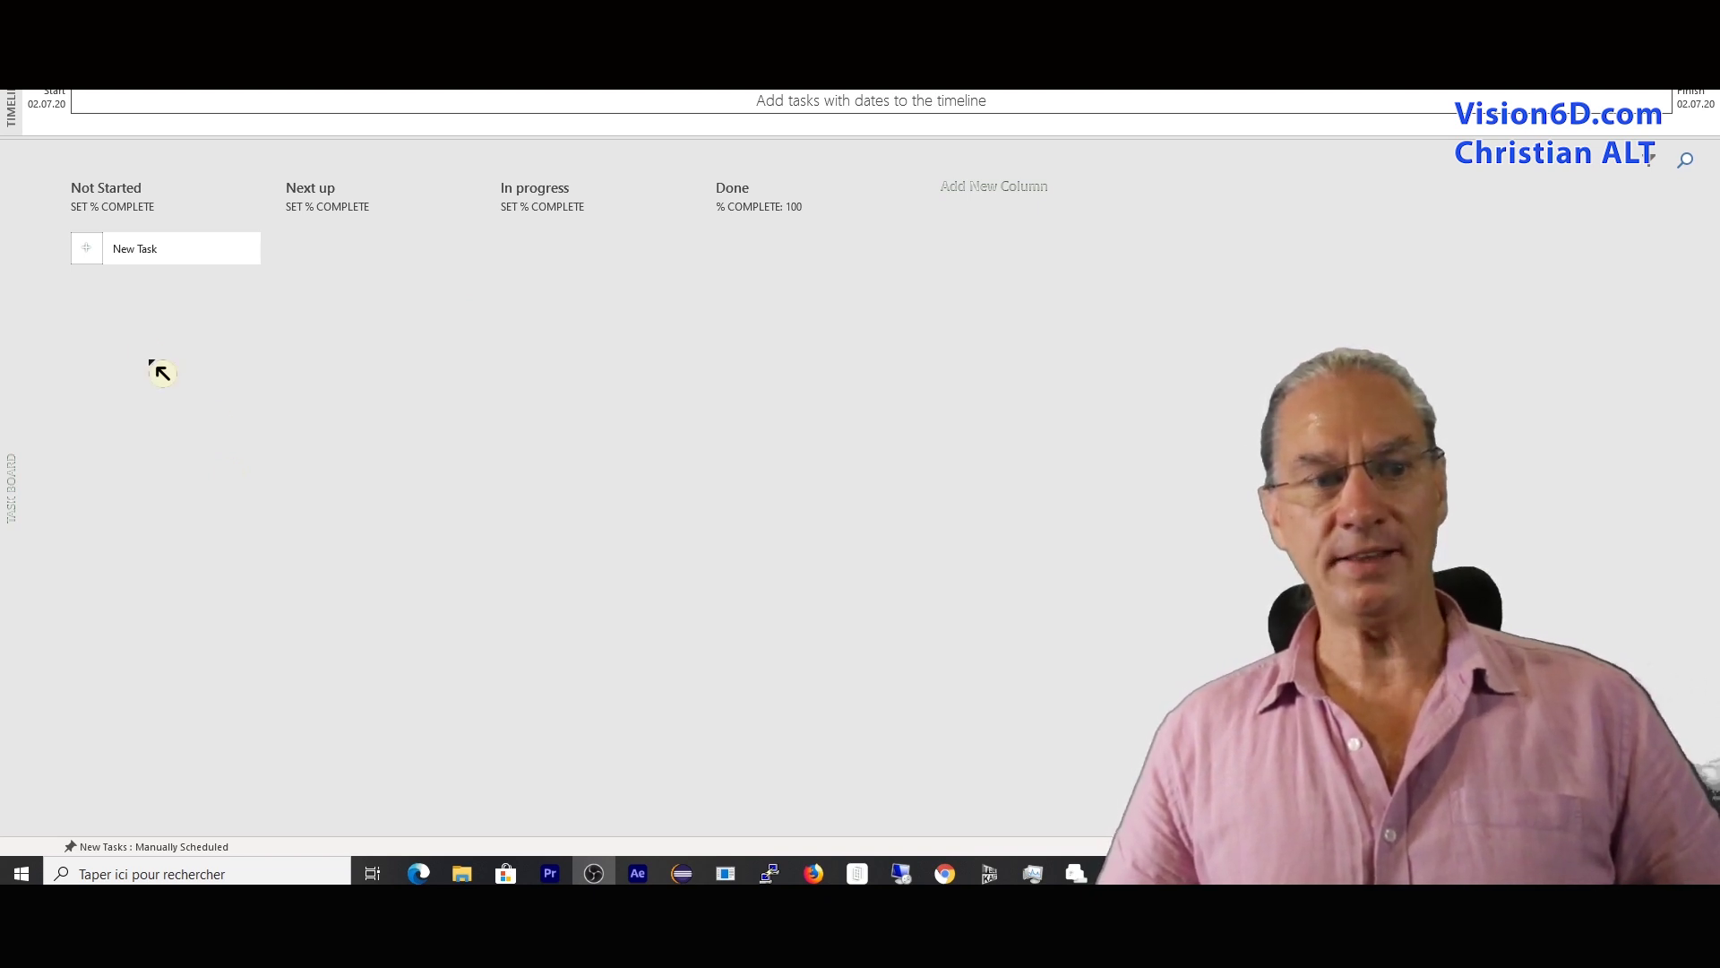
- Add three tasks to Not Started: 'Install new PC Chr. ALT', PC Issue HR, and 'Mr. Pter slow'
left_click(130, 256)
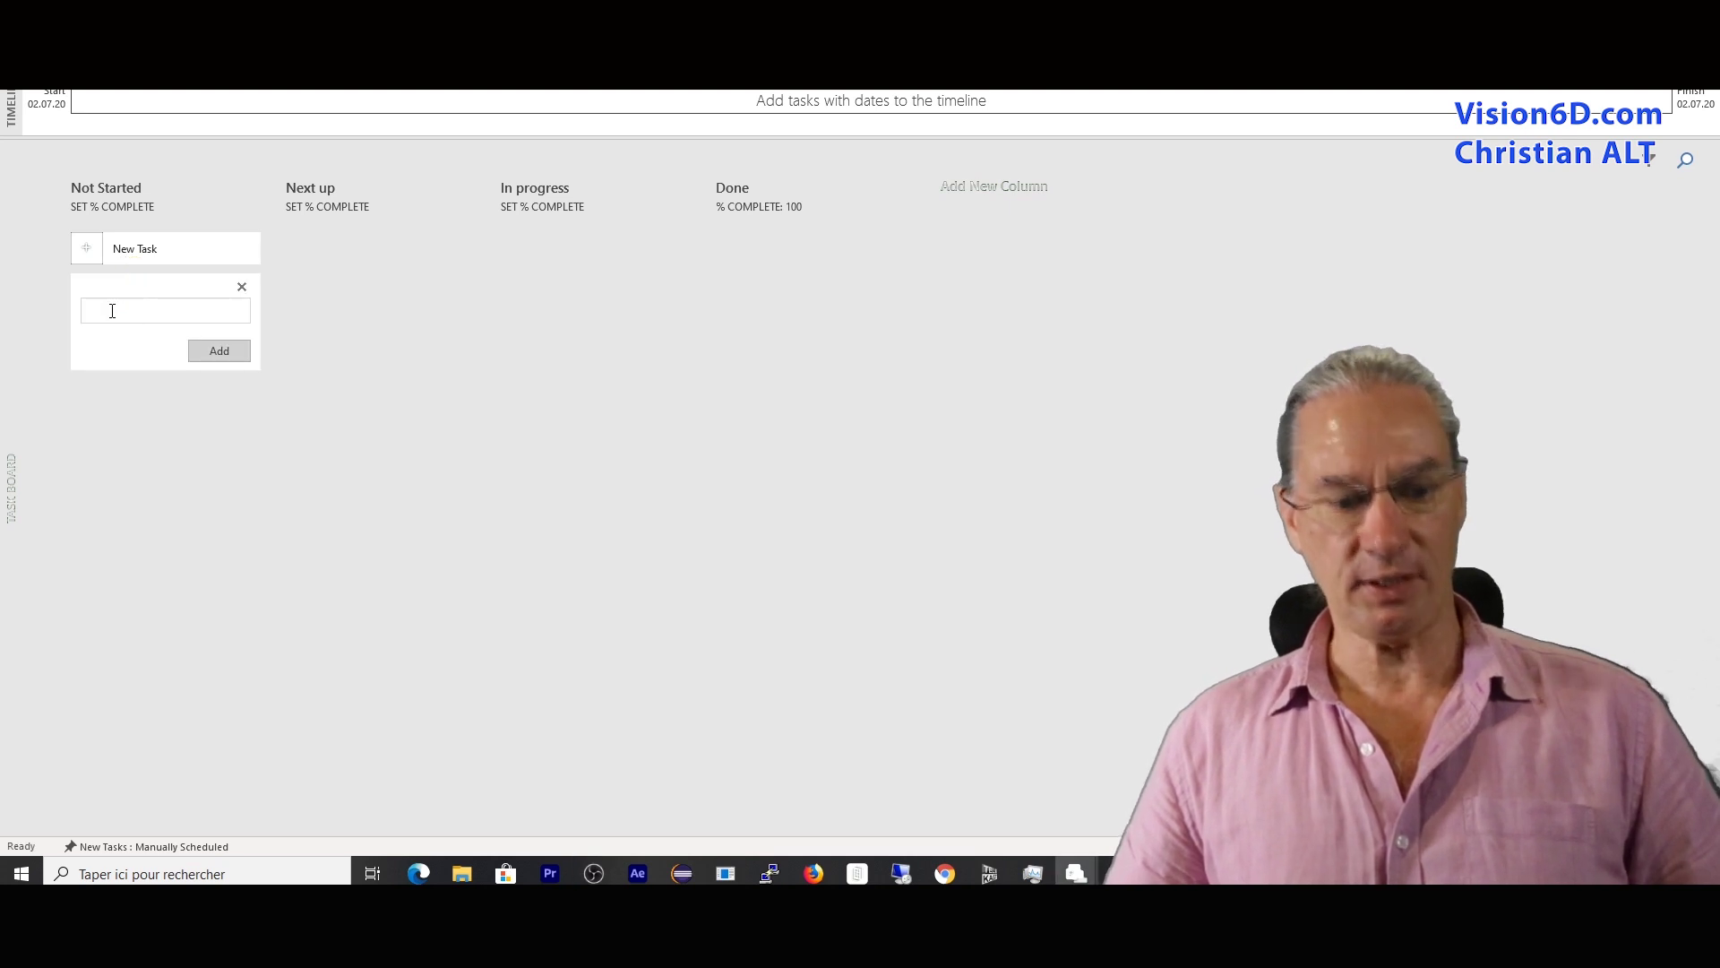
type("Install new PC Chr. ALT")
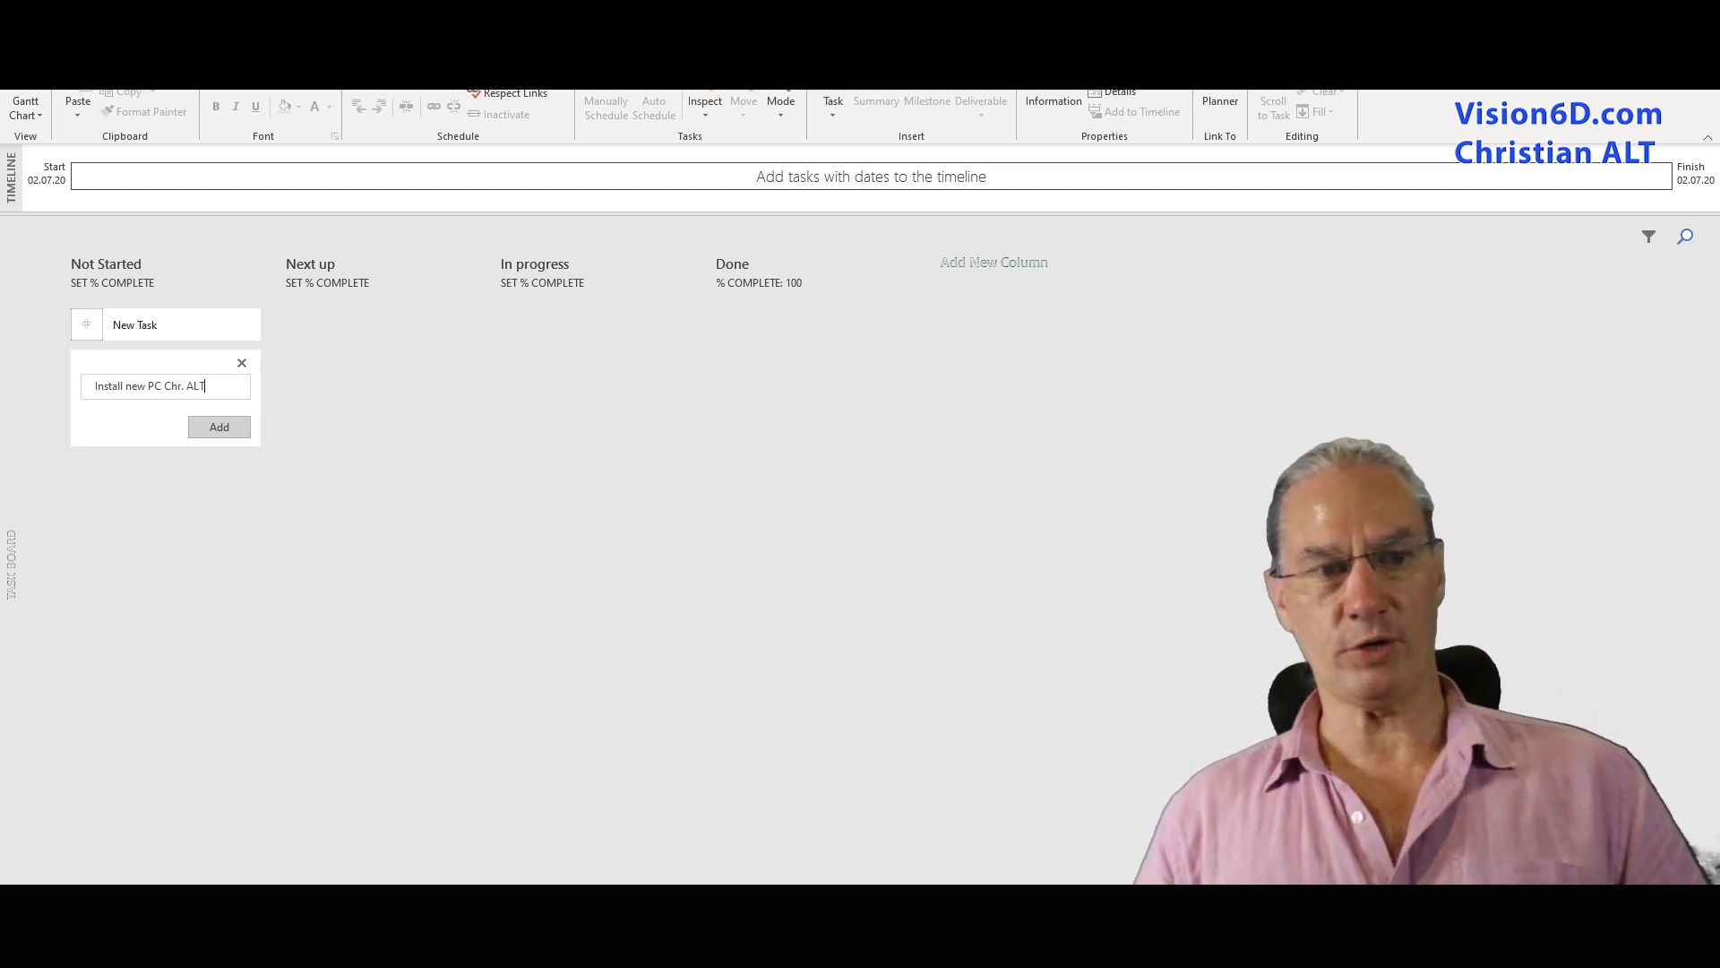
left_click(224, 429)
type("PC Issue H")
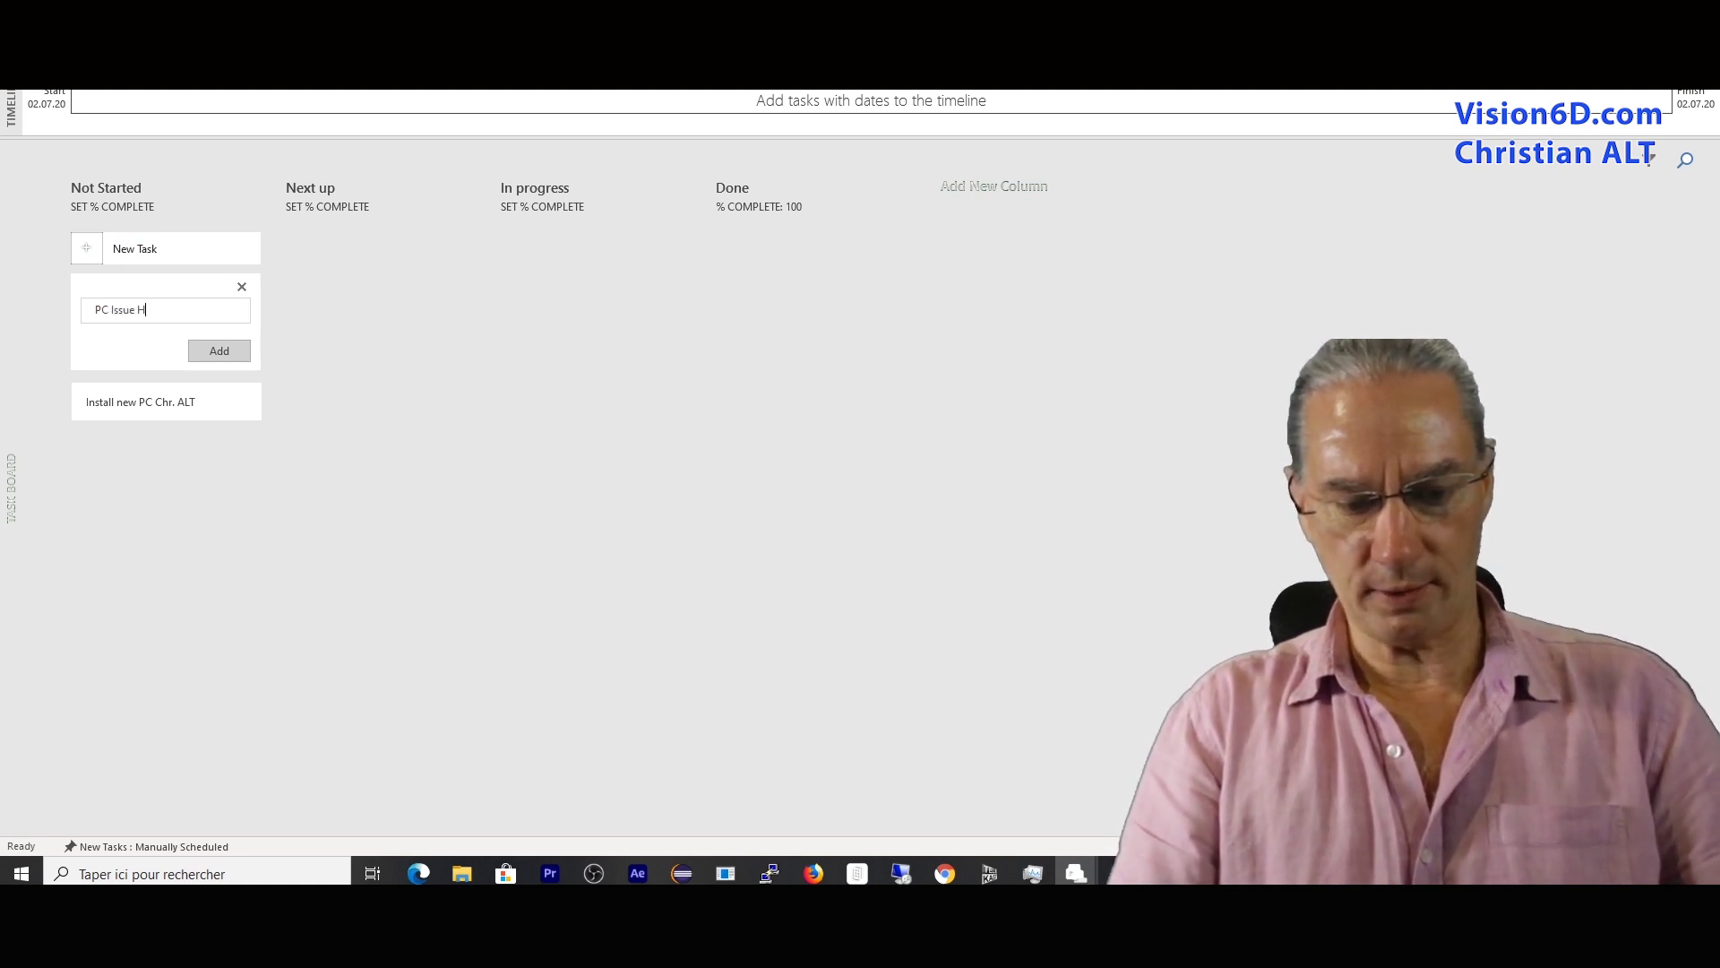
type("R")
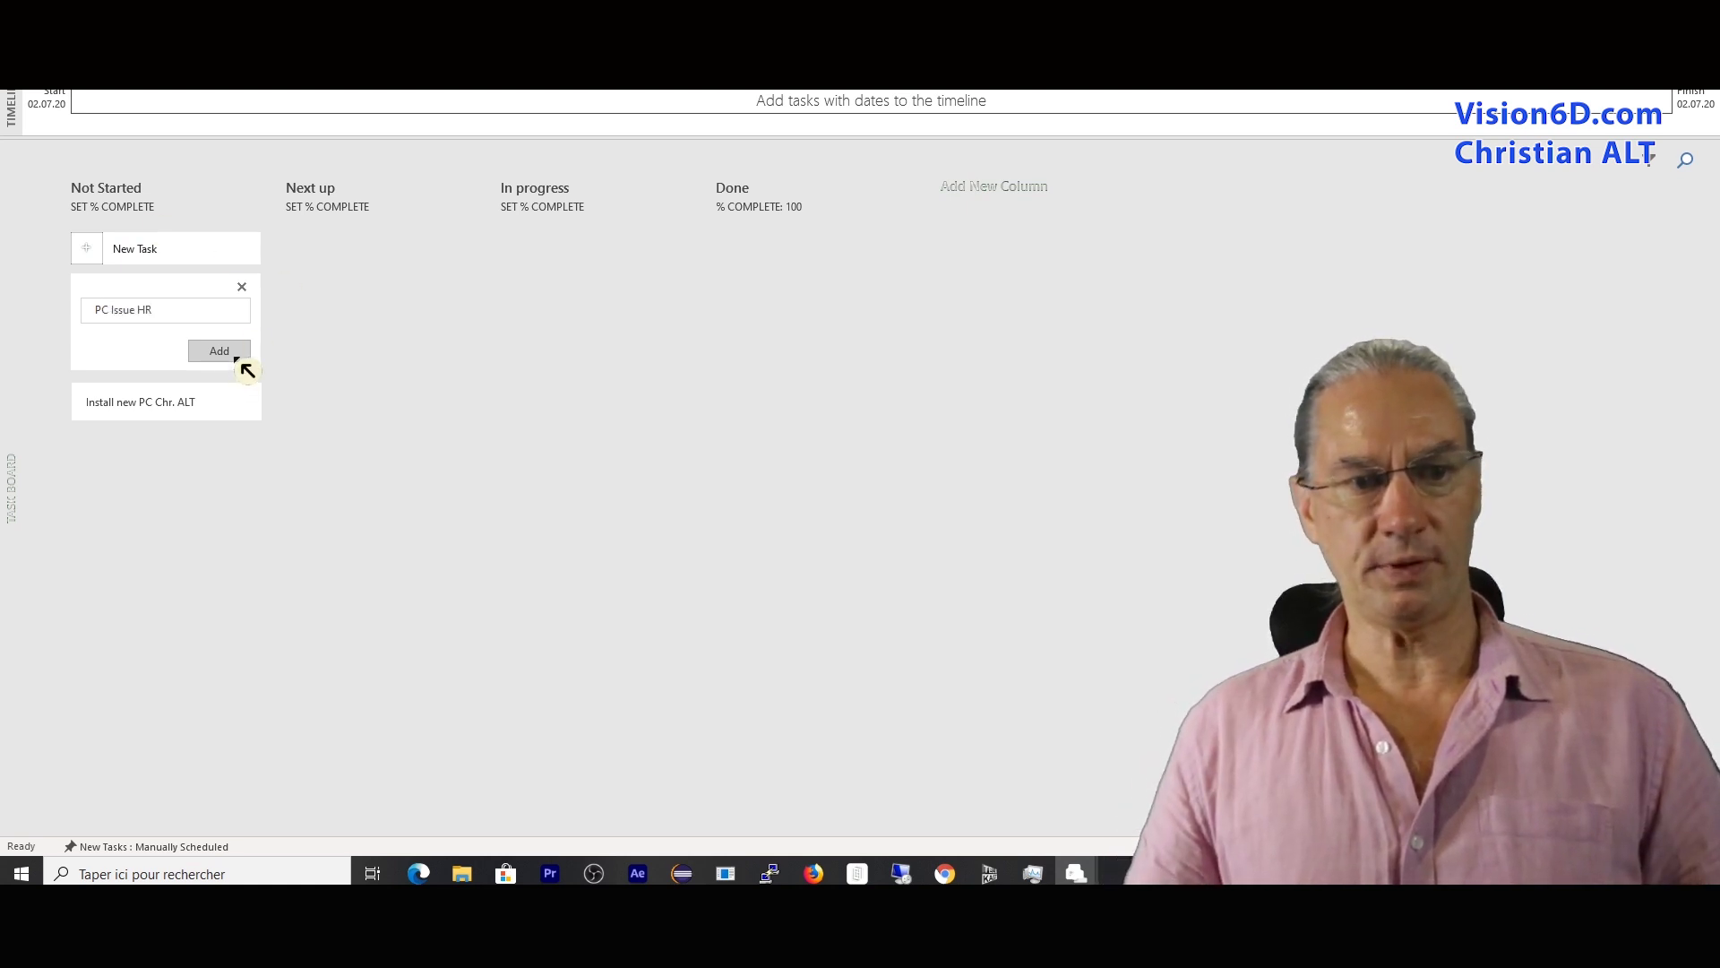
left_click(234, 356)
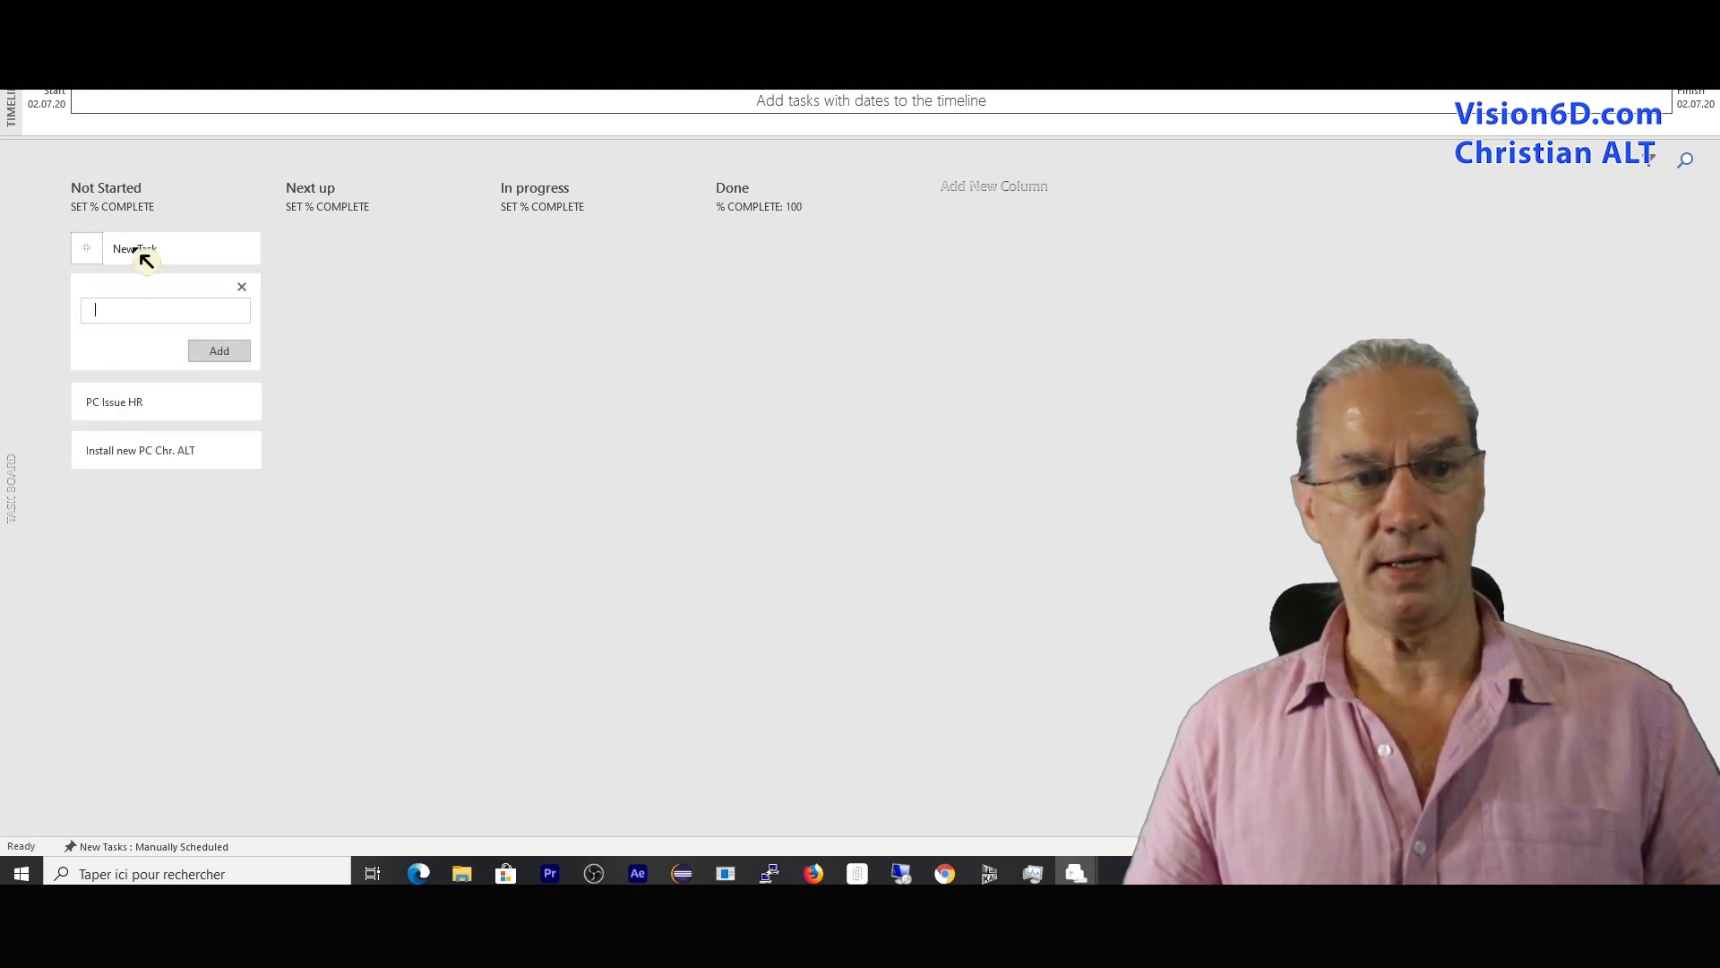
type("Mr")
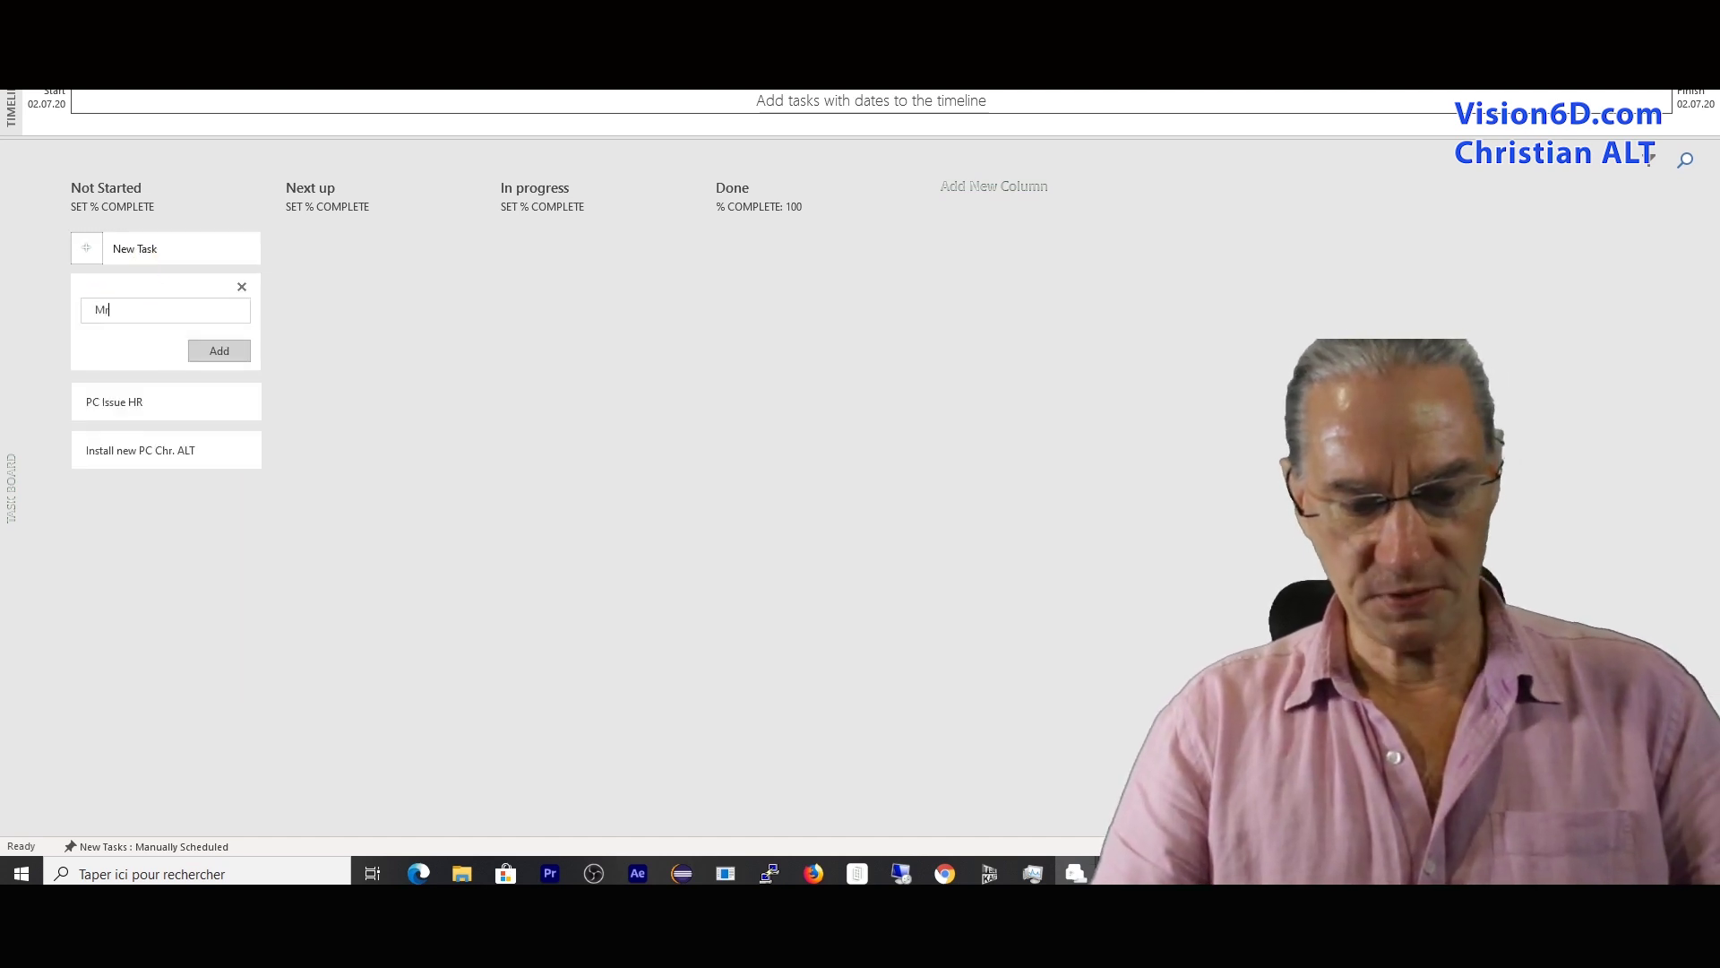
type(". P")
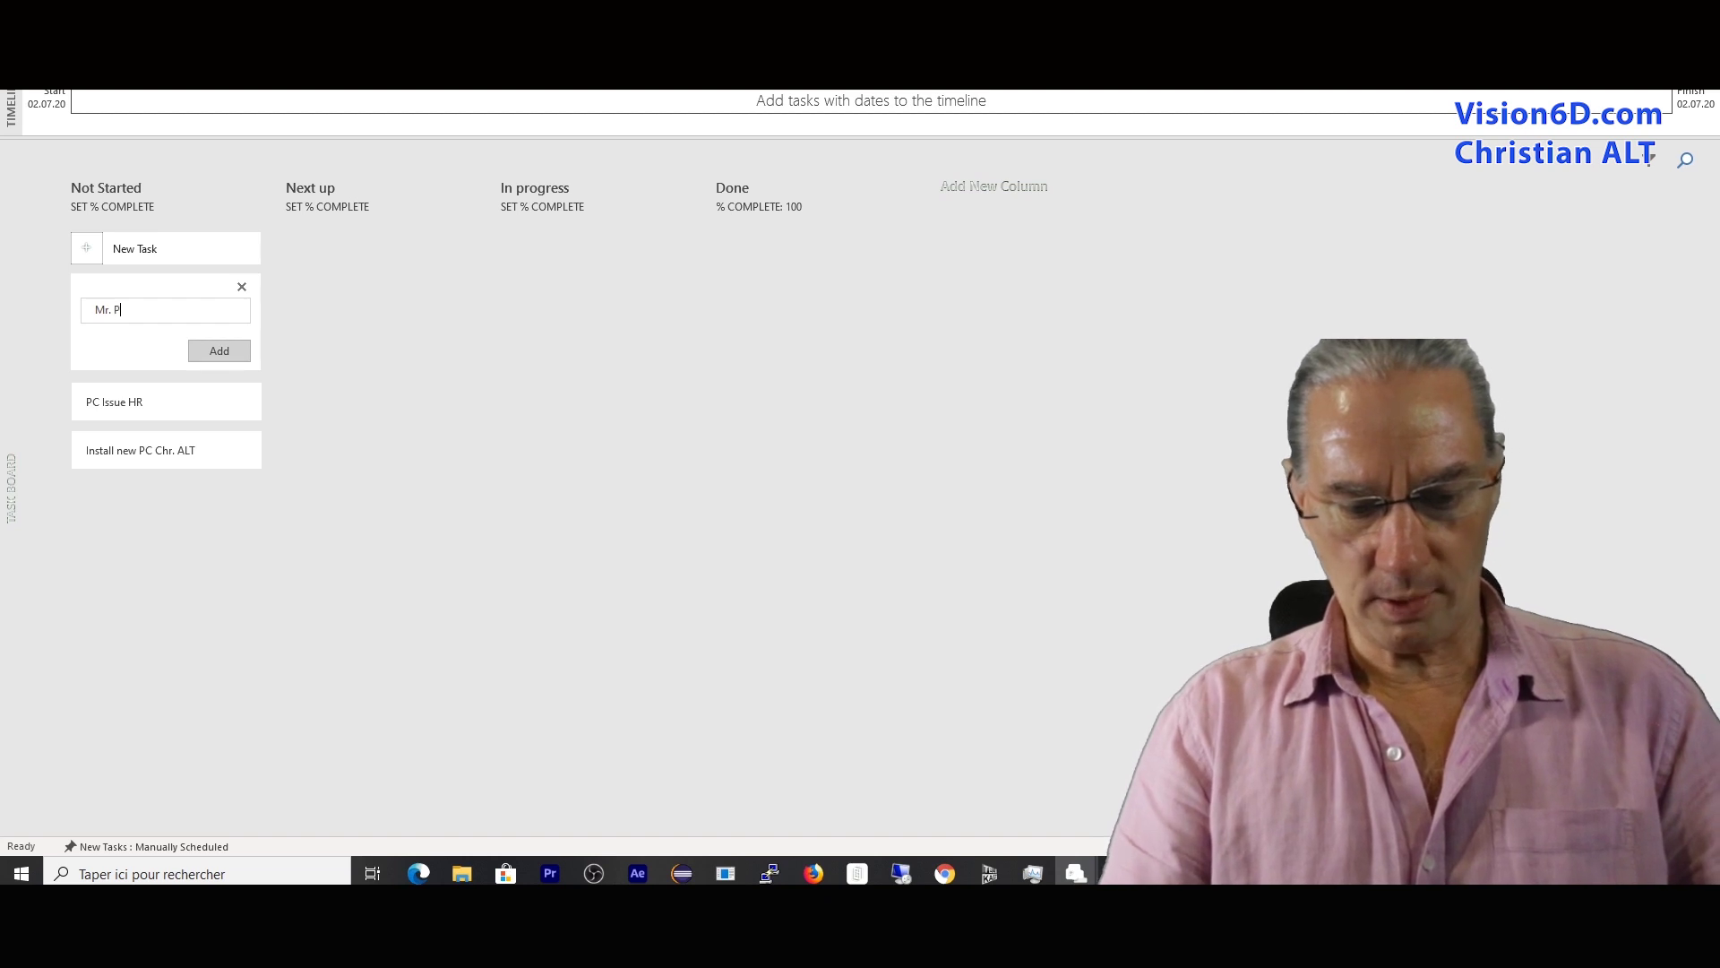
type("ter slow P")
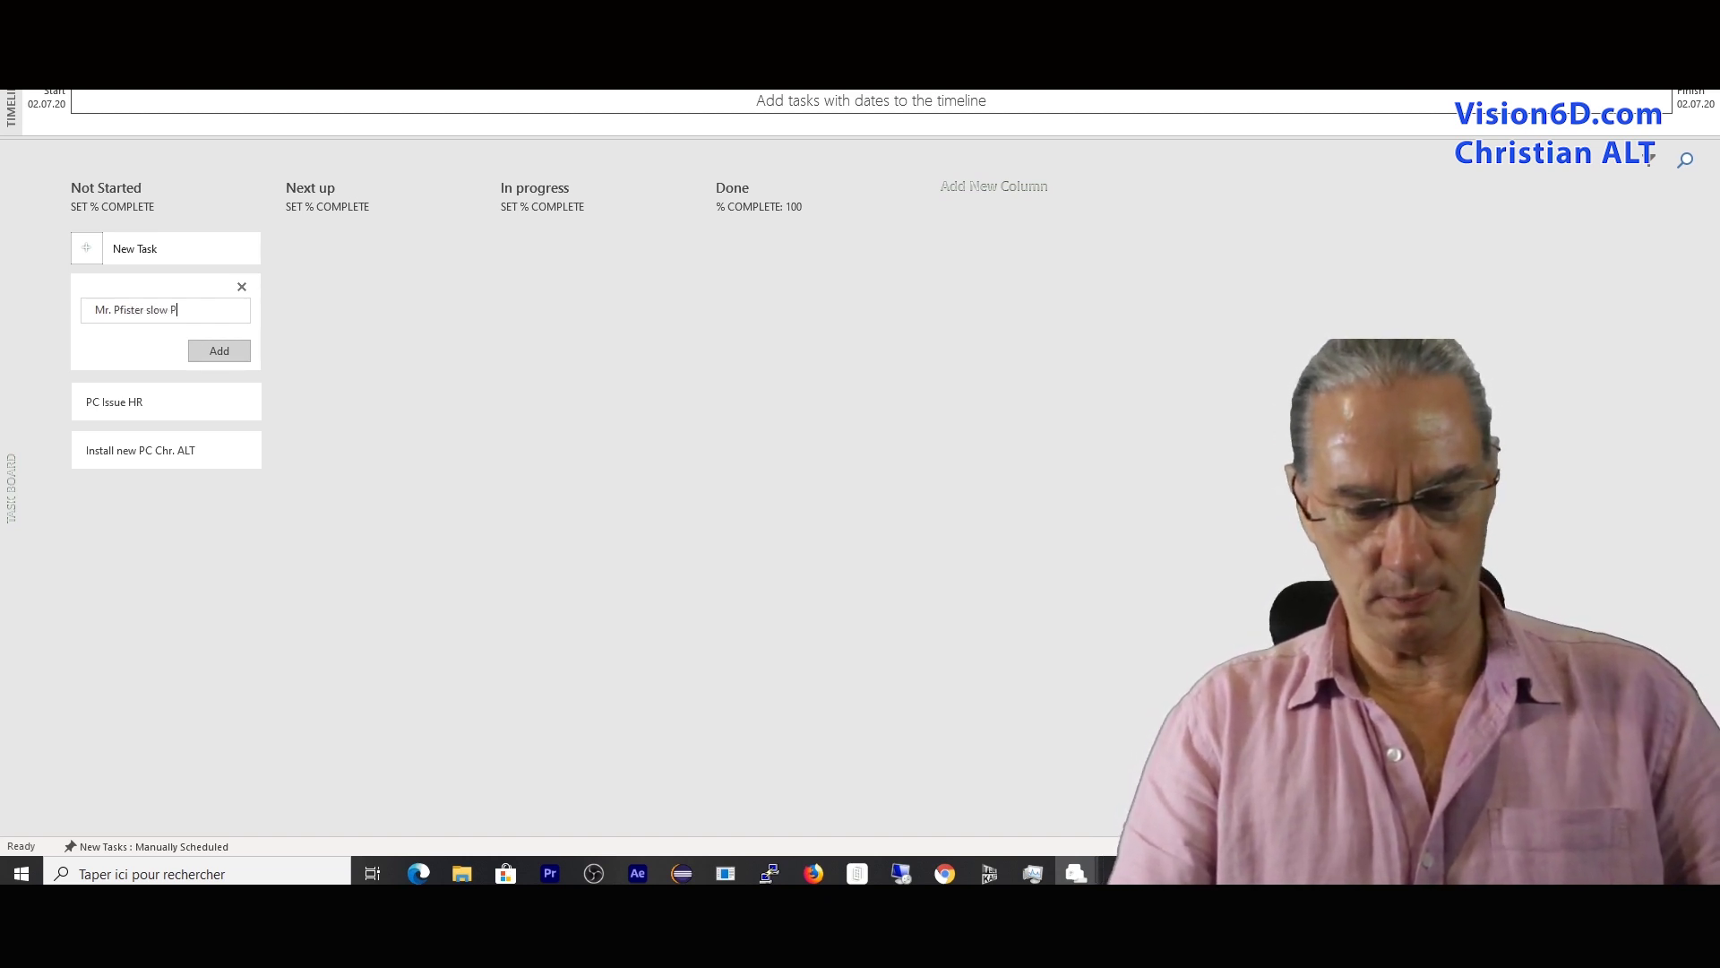
key("Return")
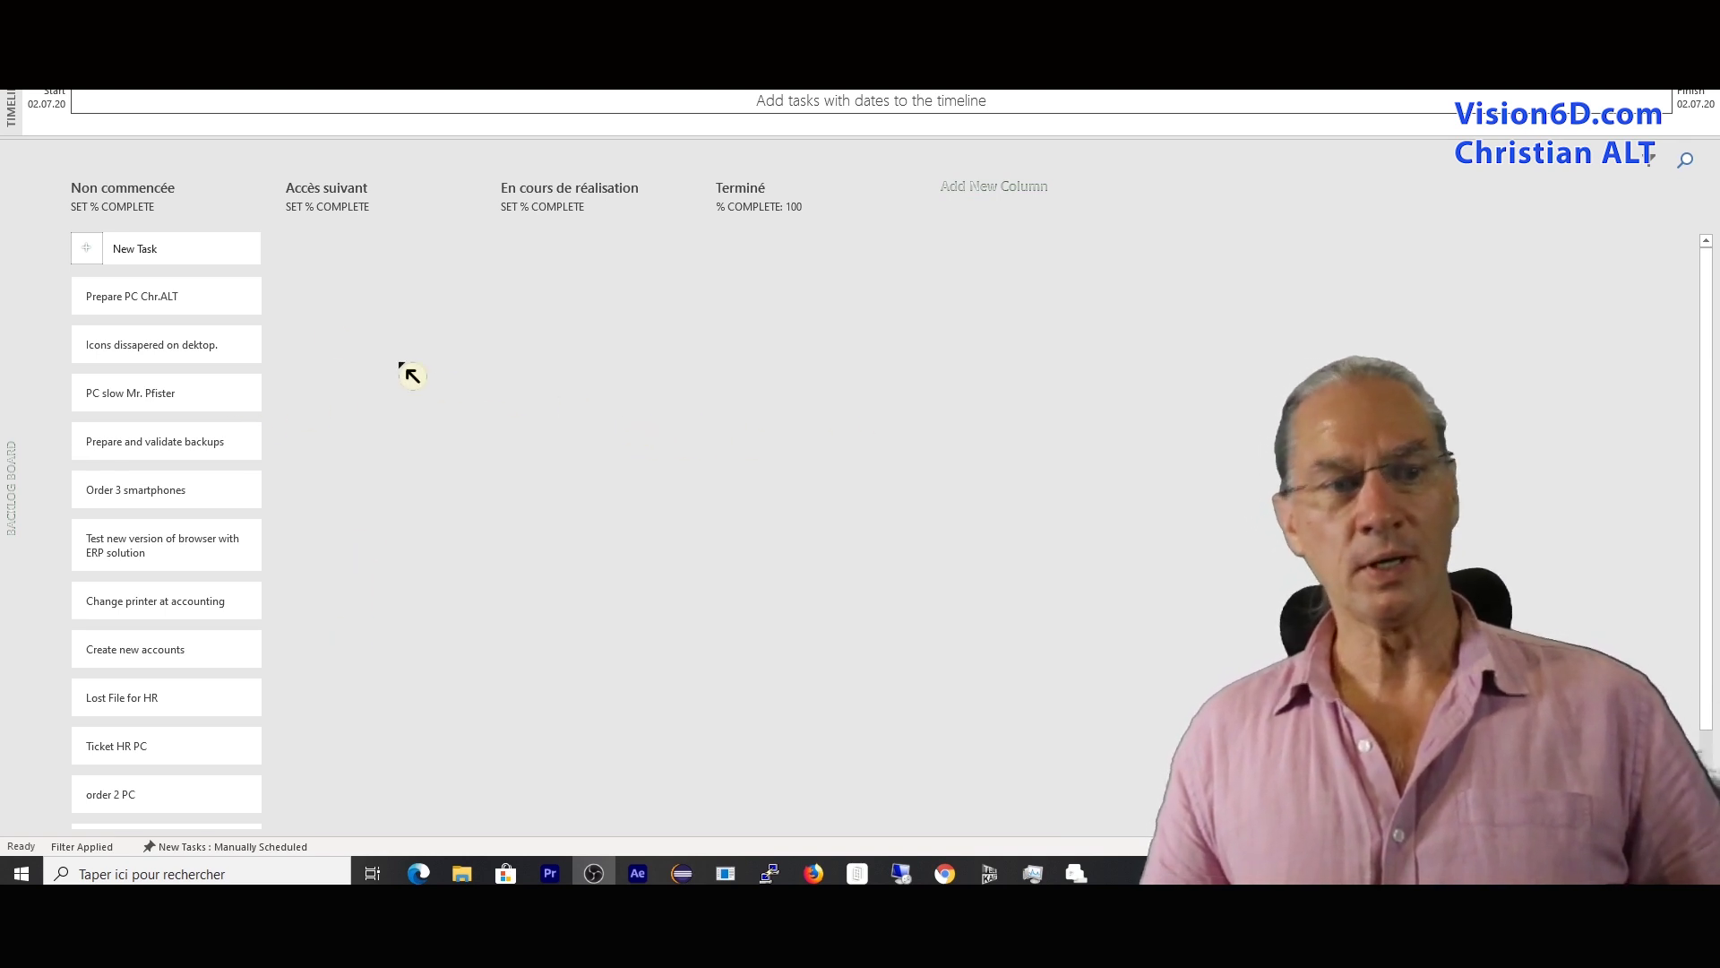
- Move PC preparation, icons, slow PC, backups, smartphones, browser test, printer and Lost File tasks into Accès suivant
left_click_drag(191, 300, 376, 296)
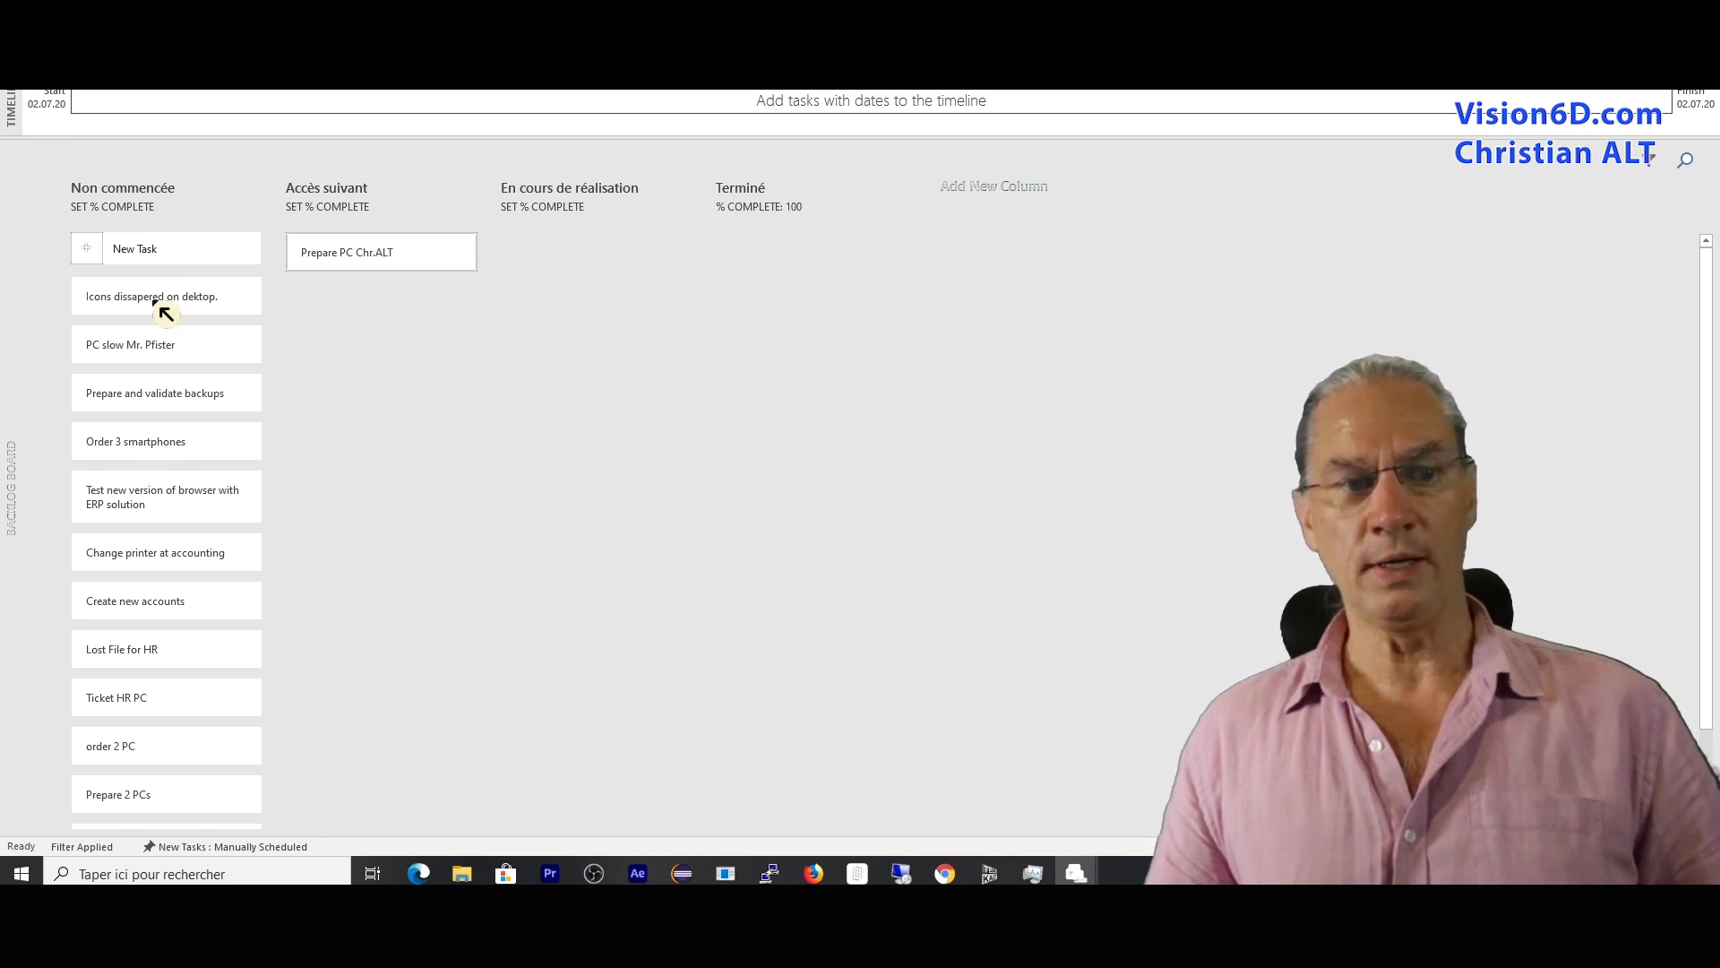
left_click_drag(162, 310, 380, 314)
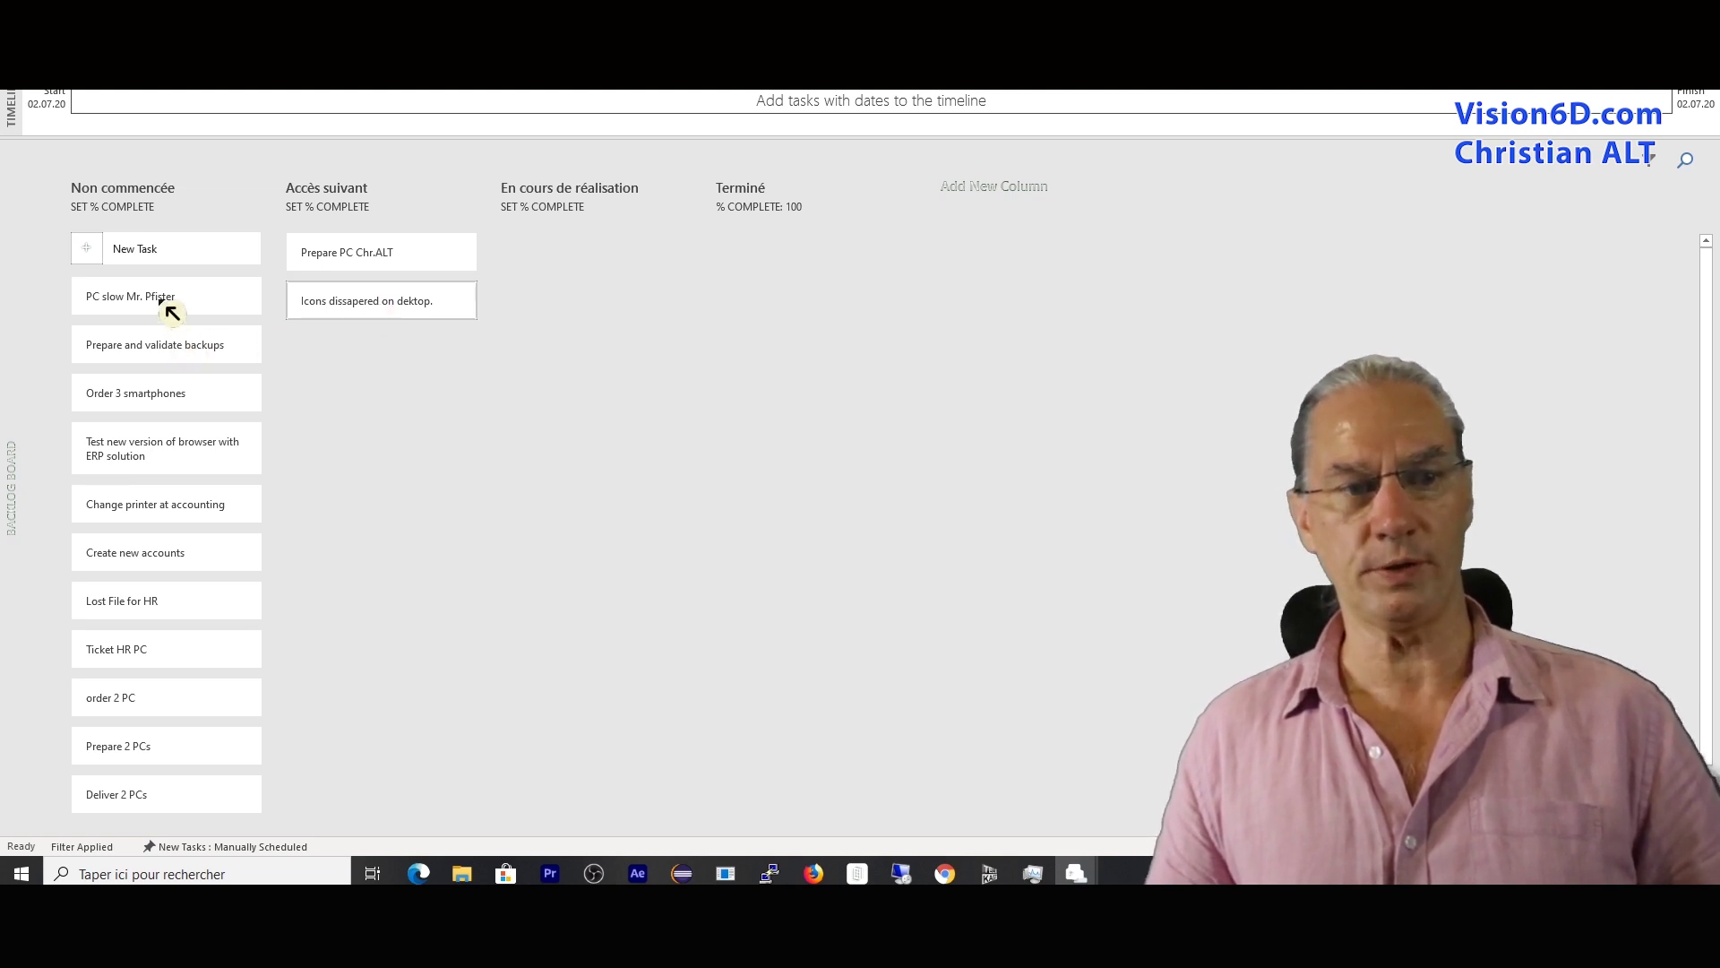
left_click_drag(166, 305, 373, 368)
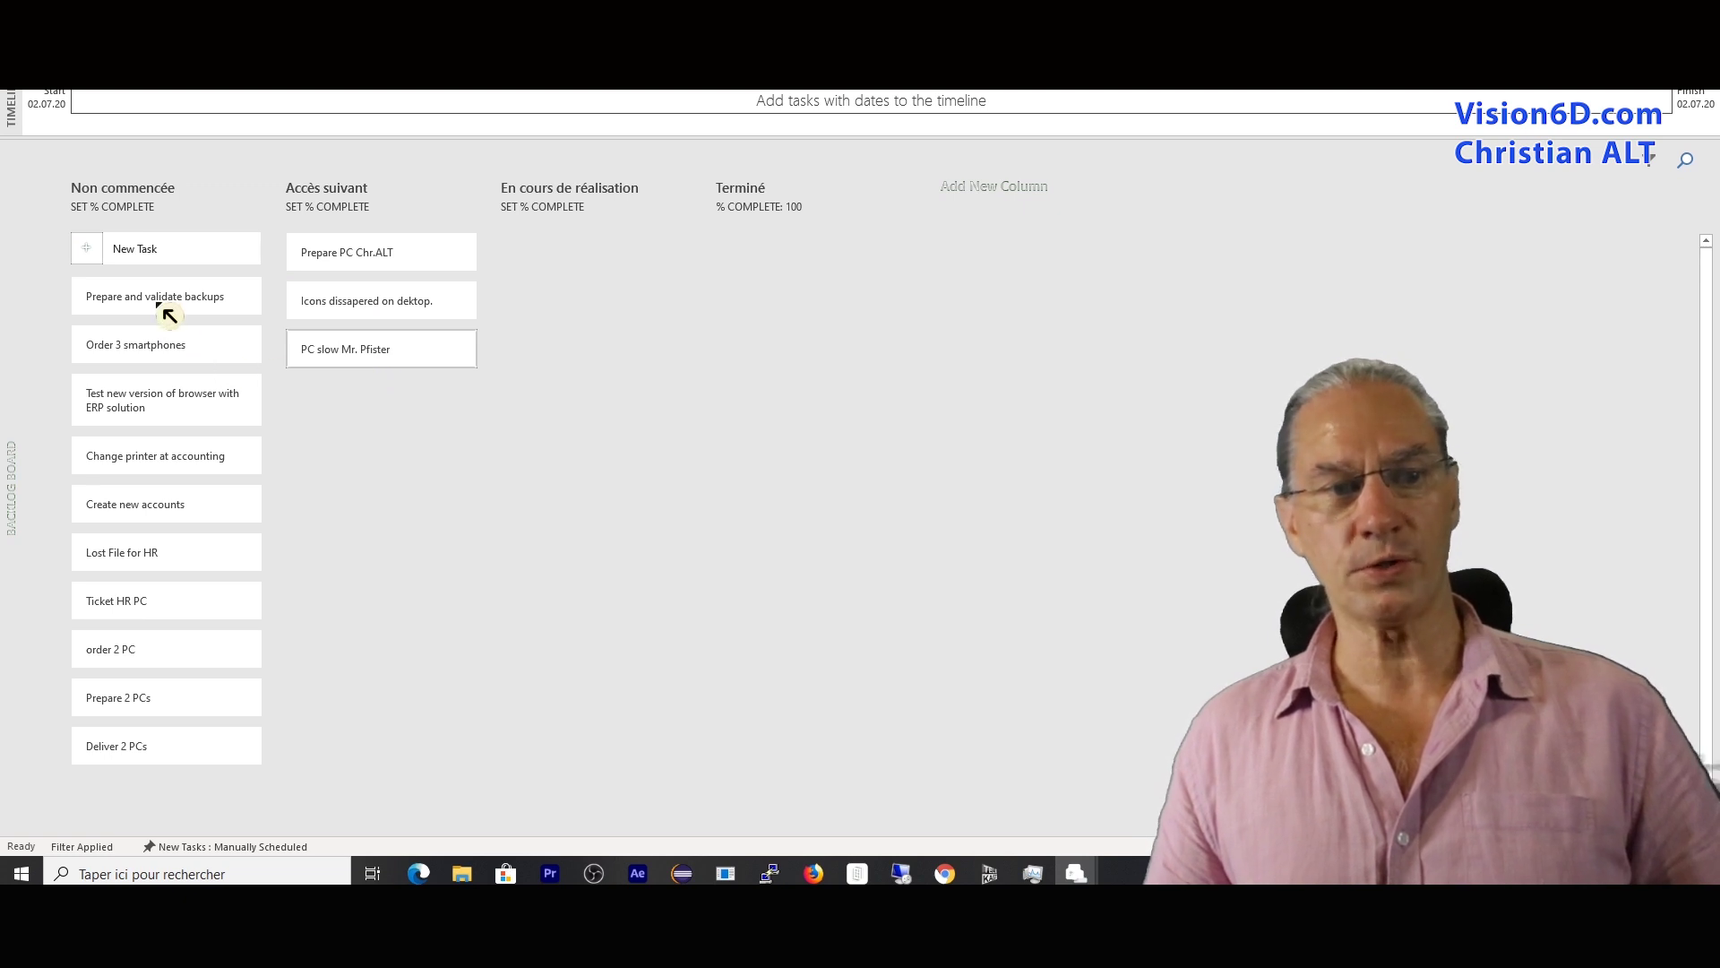
left_click_drag(164, 306, 370, 401)
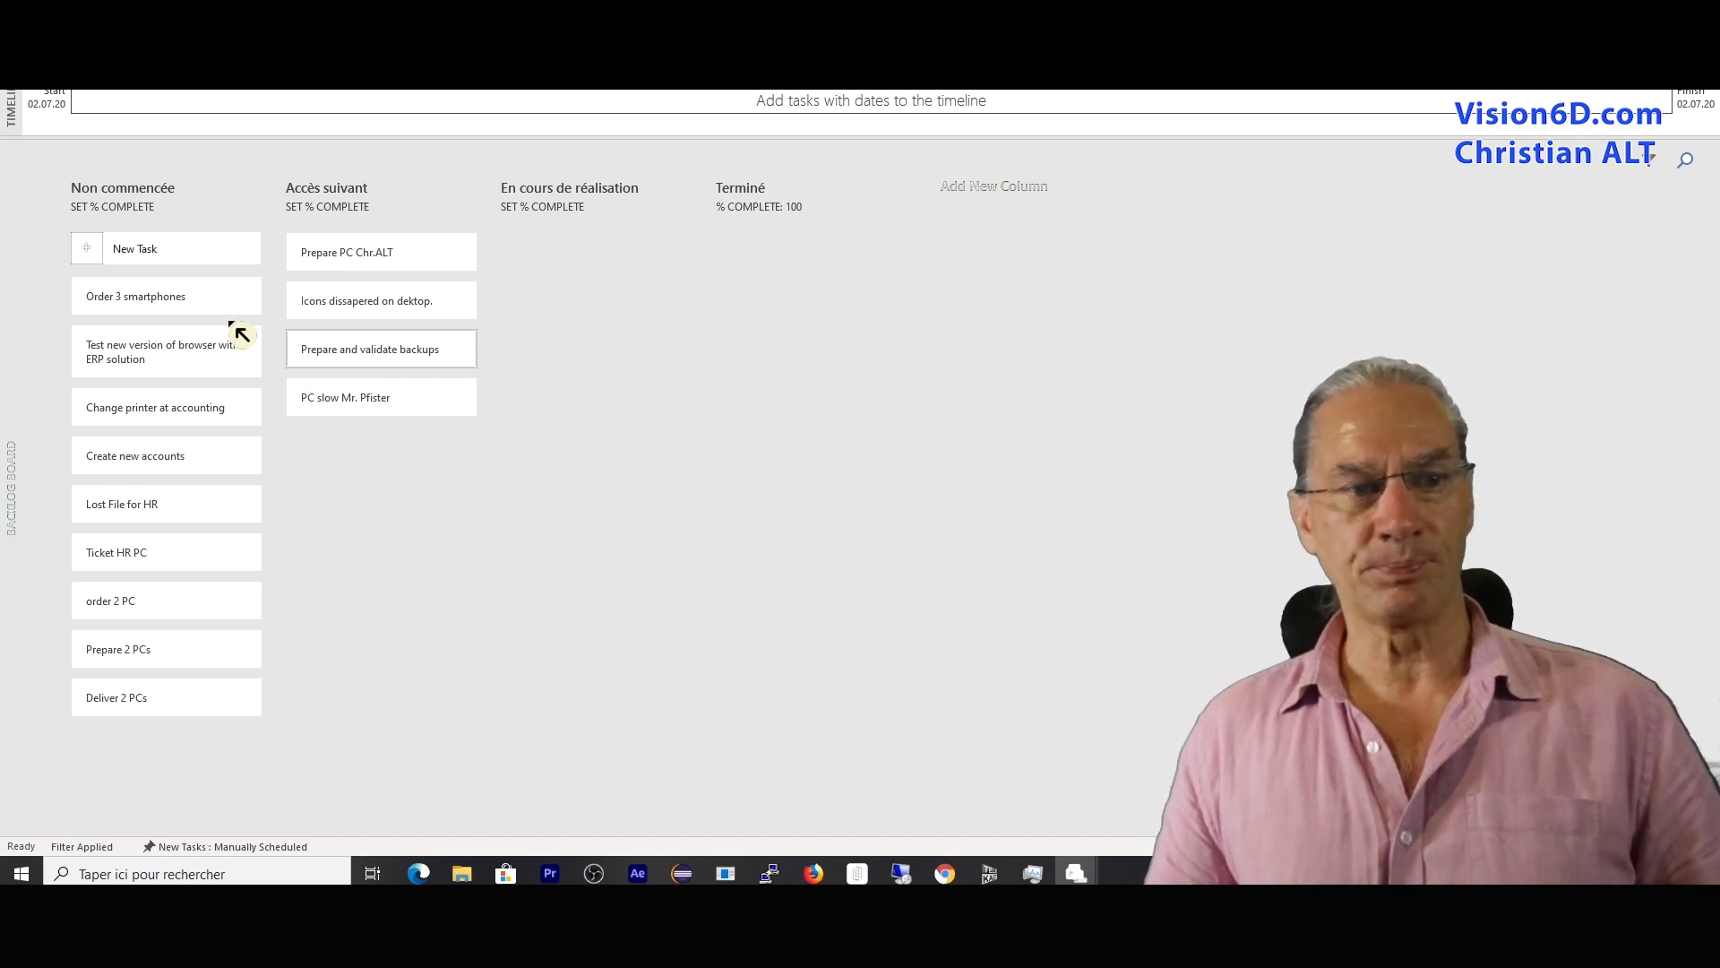
mouse_move(186, 309)
left_mouse_down()
mouse_move(352, 475)
mouse_move(382, 462)
left_mouse_up()
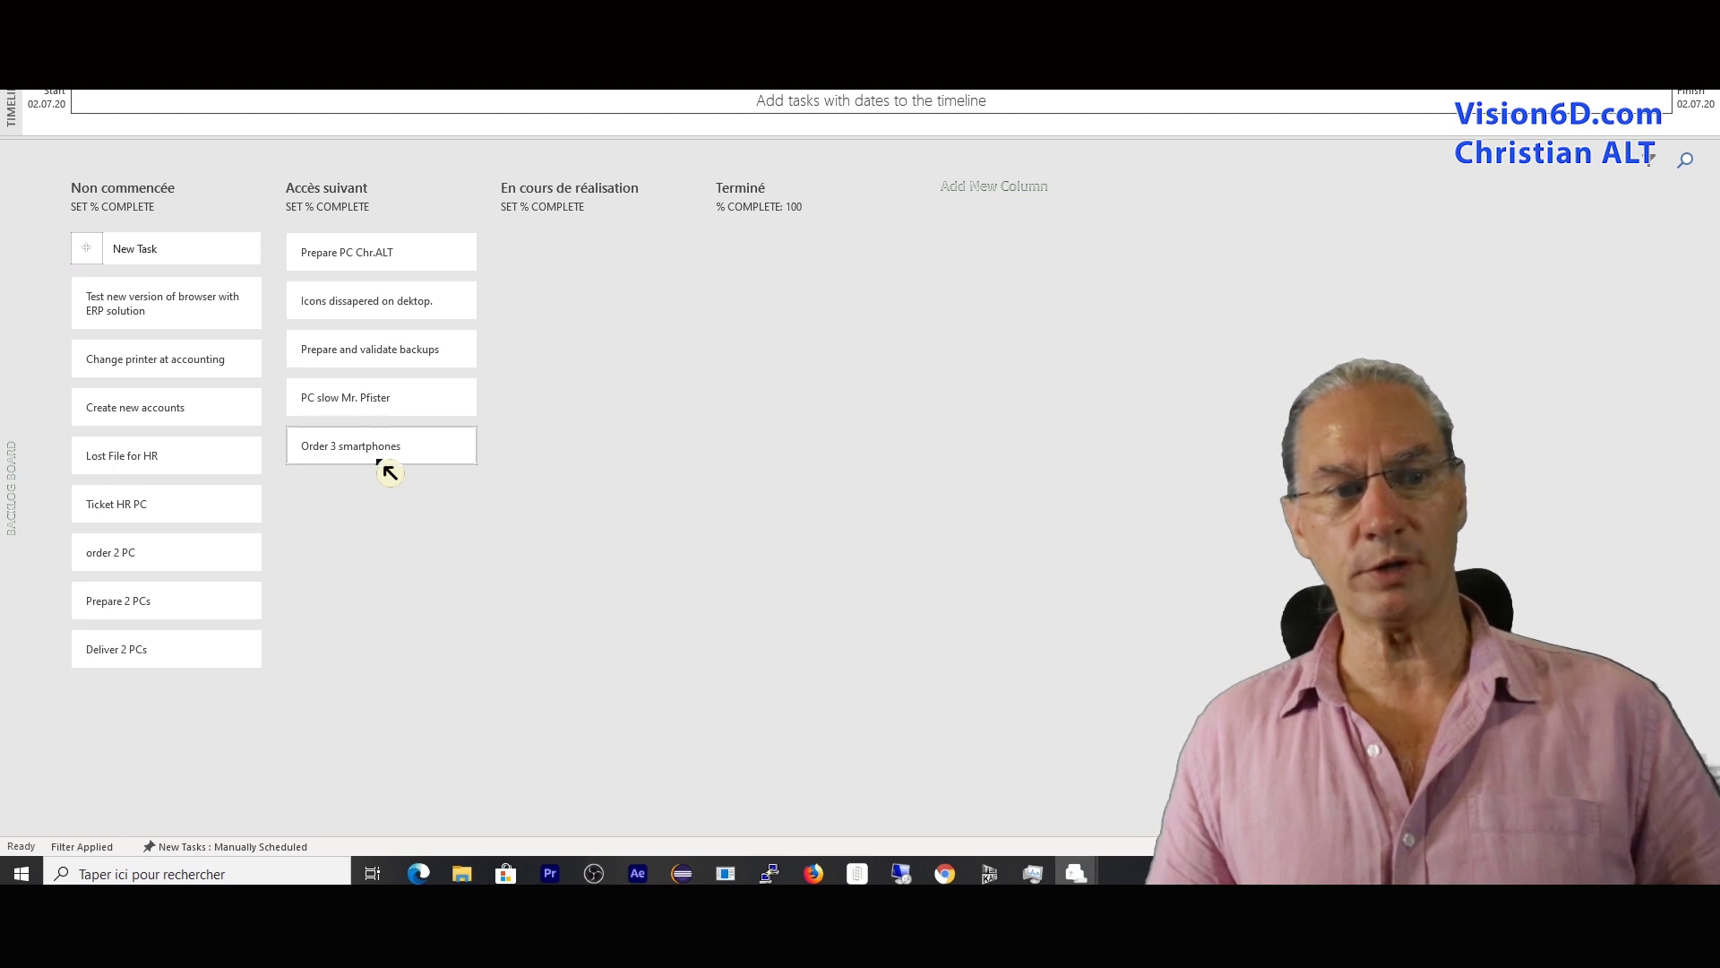
left_click_drag(184, 317, 392, 523)
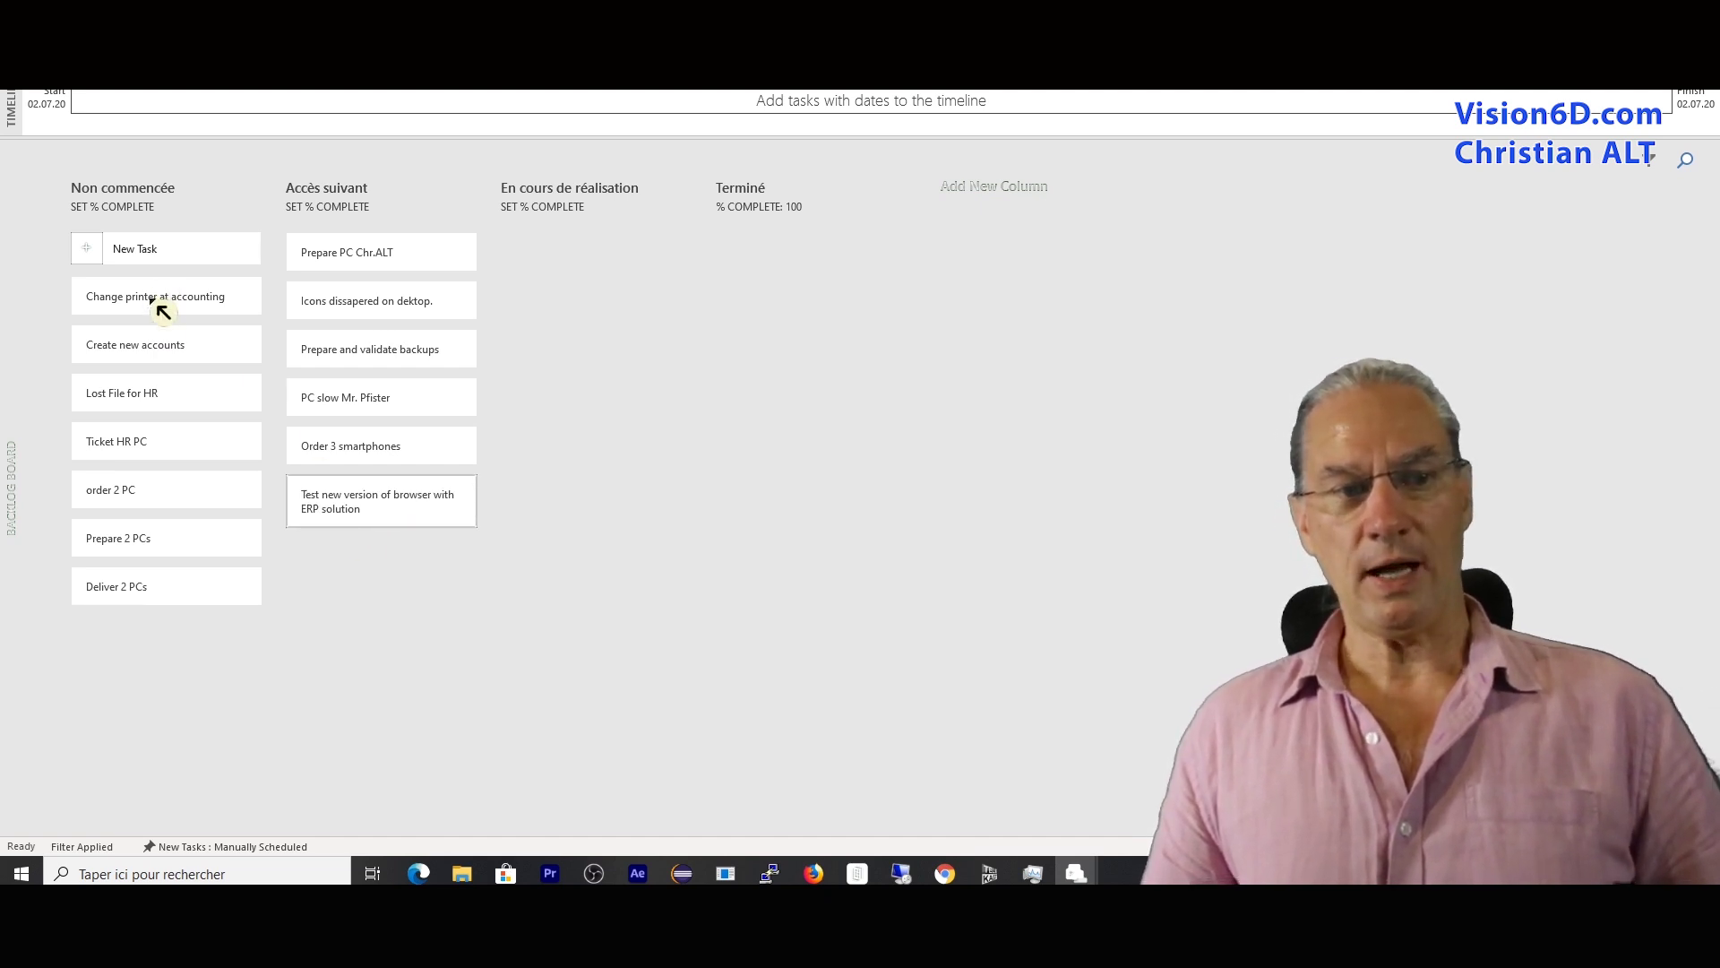
left_click_drag(162, 299, 372, 564)
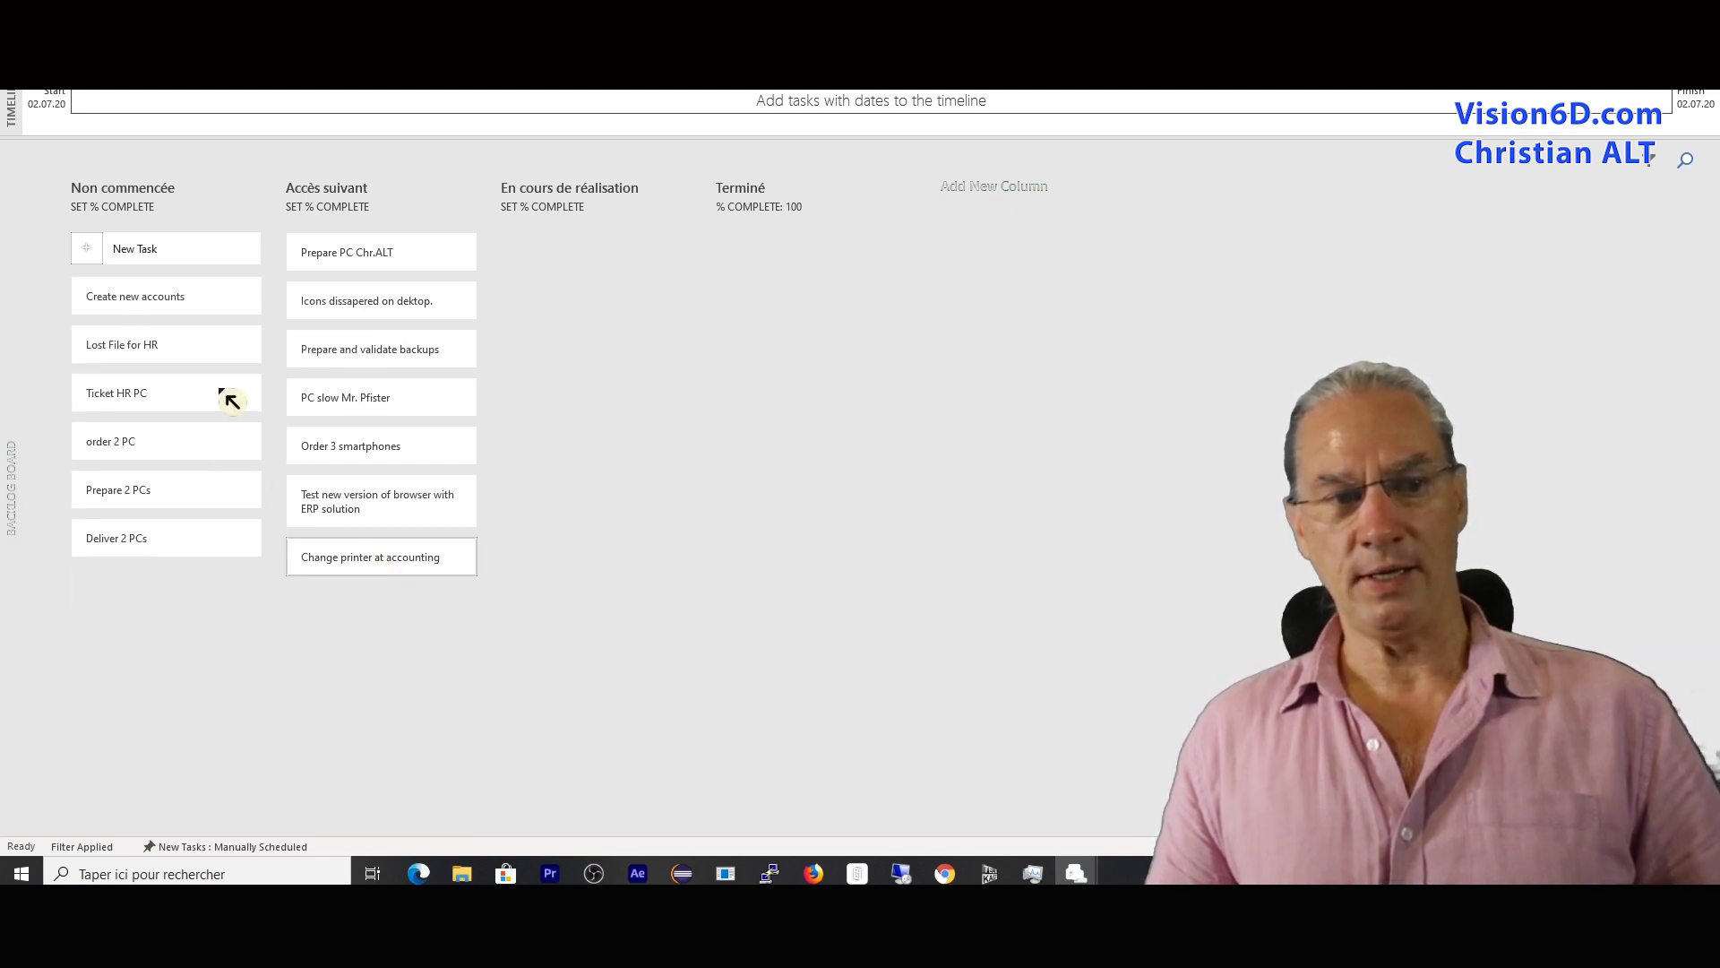
mouse_move(192, 355)
left_mouse_down()
mouse_move(377, 499)
mouse_move(396, 620)
left_mouse_up()
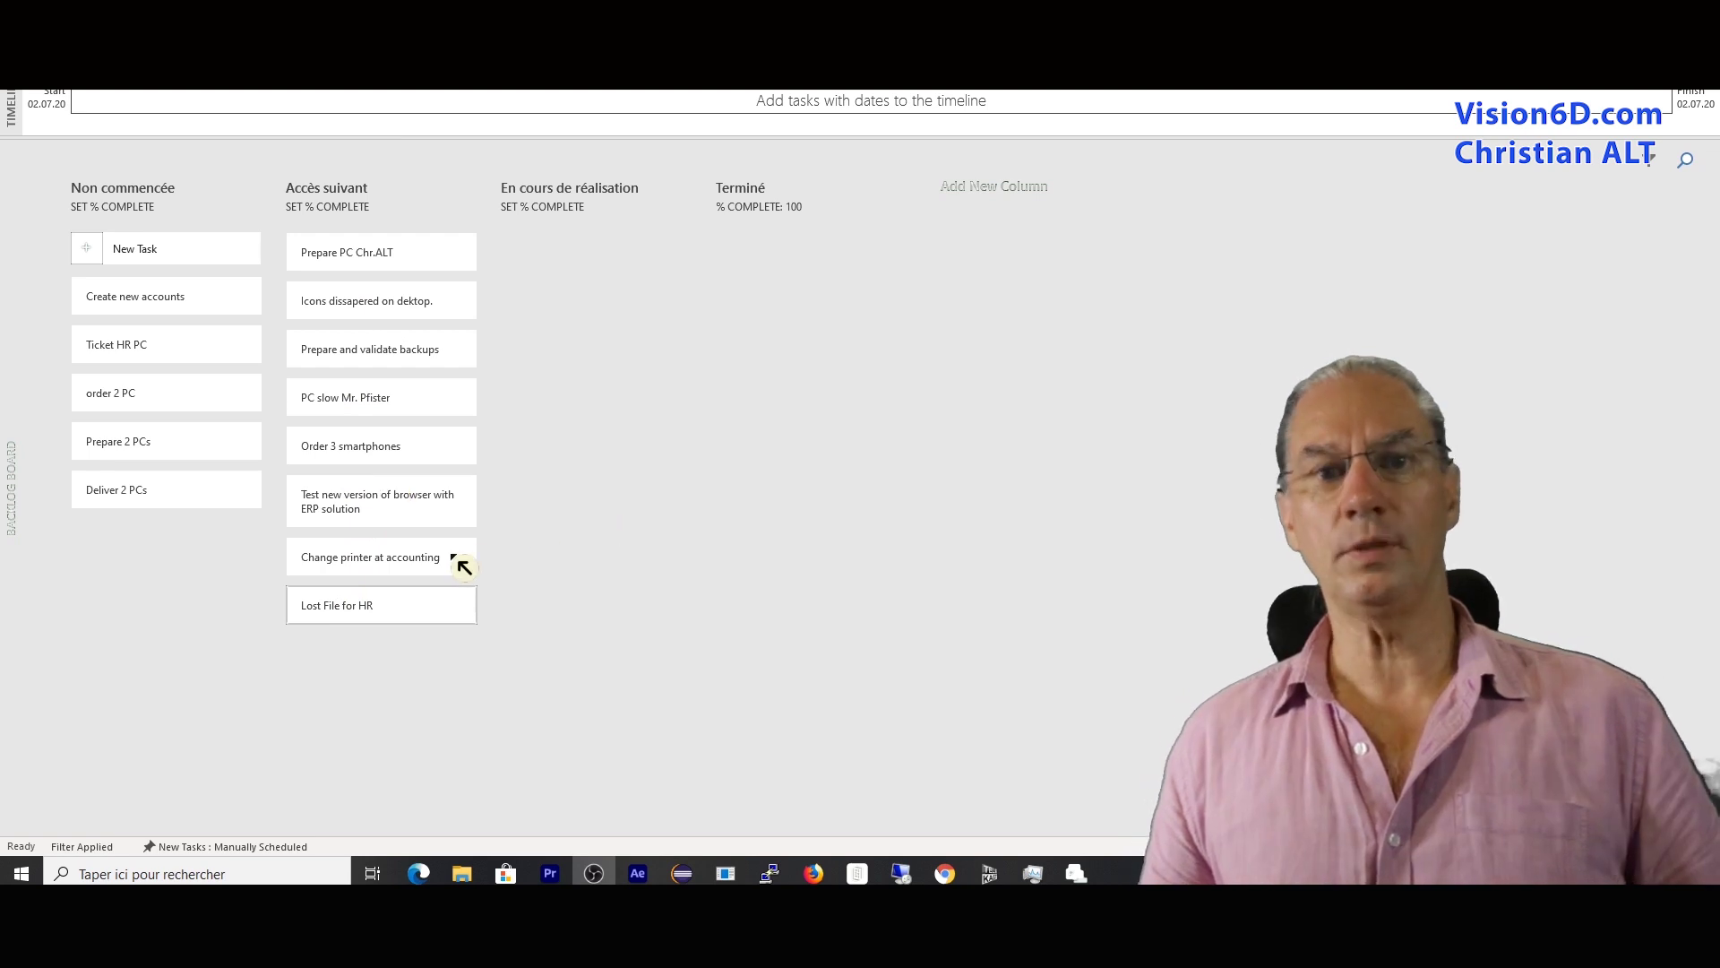
- Raise Lost File for HR and Order 3 smartphones in Accès suivant; move Prepare PC to En cours de réalisation
left_click_drag(394, 613, 385, 297)
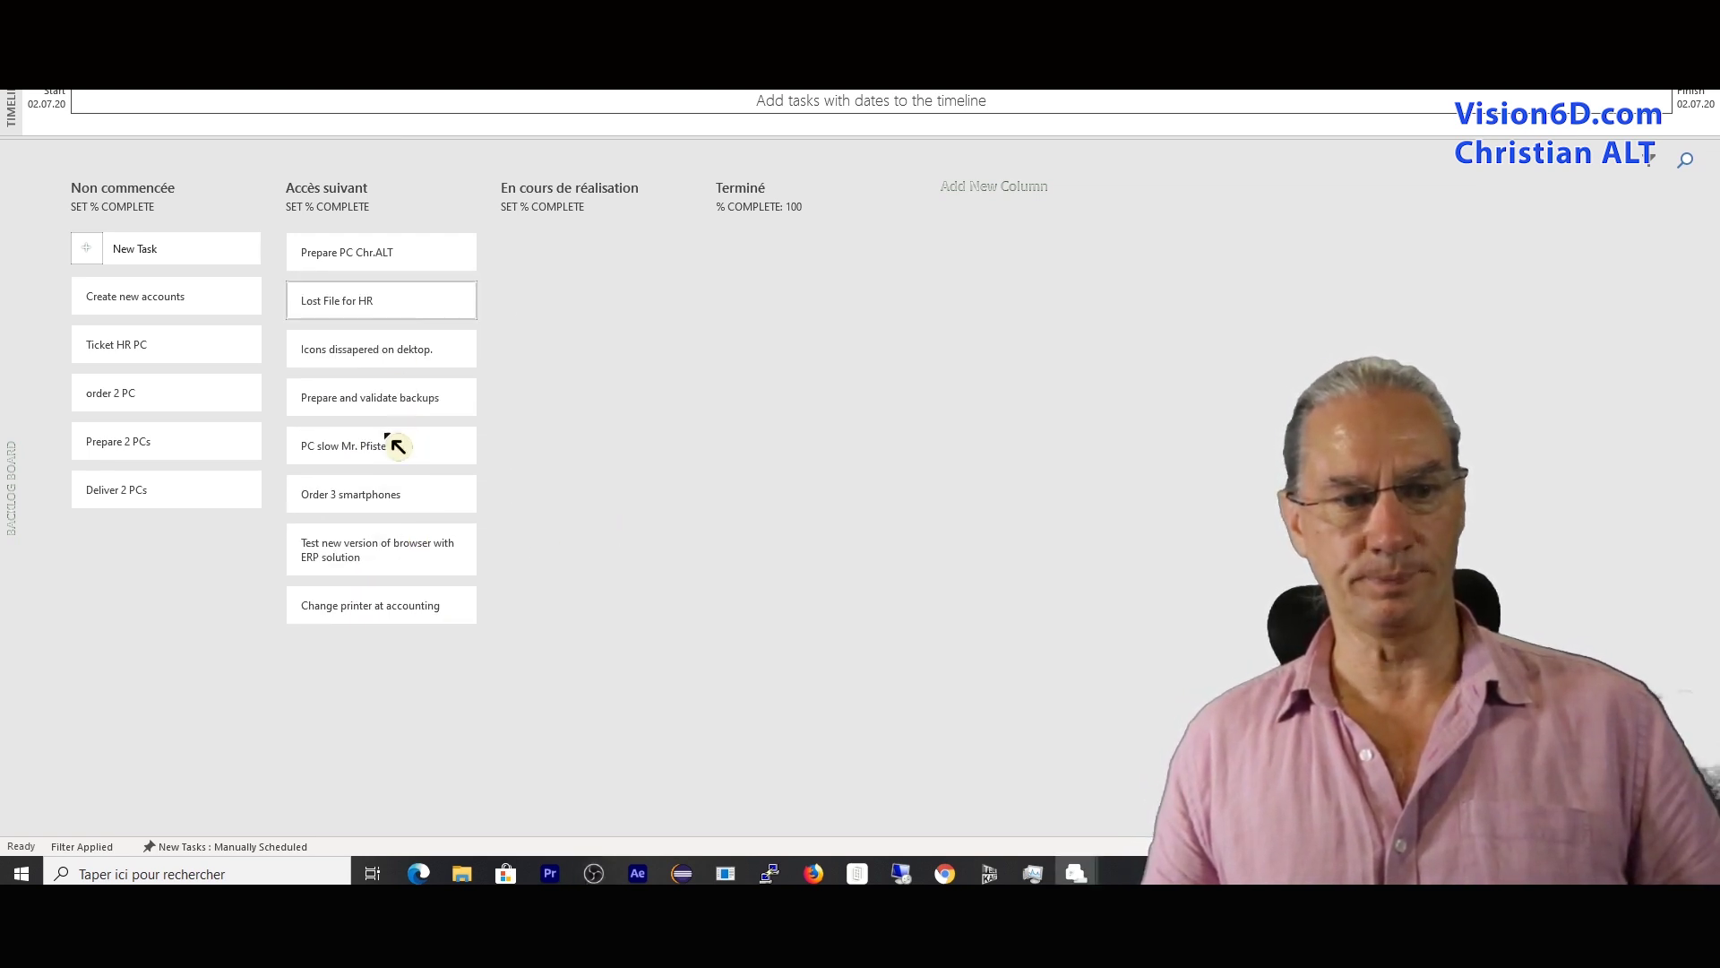
left_click_drag(401, 508, 390, 397)
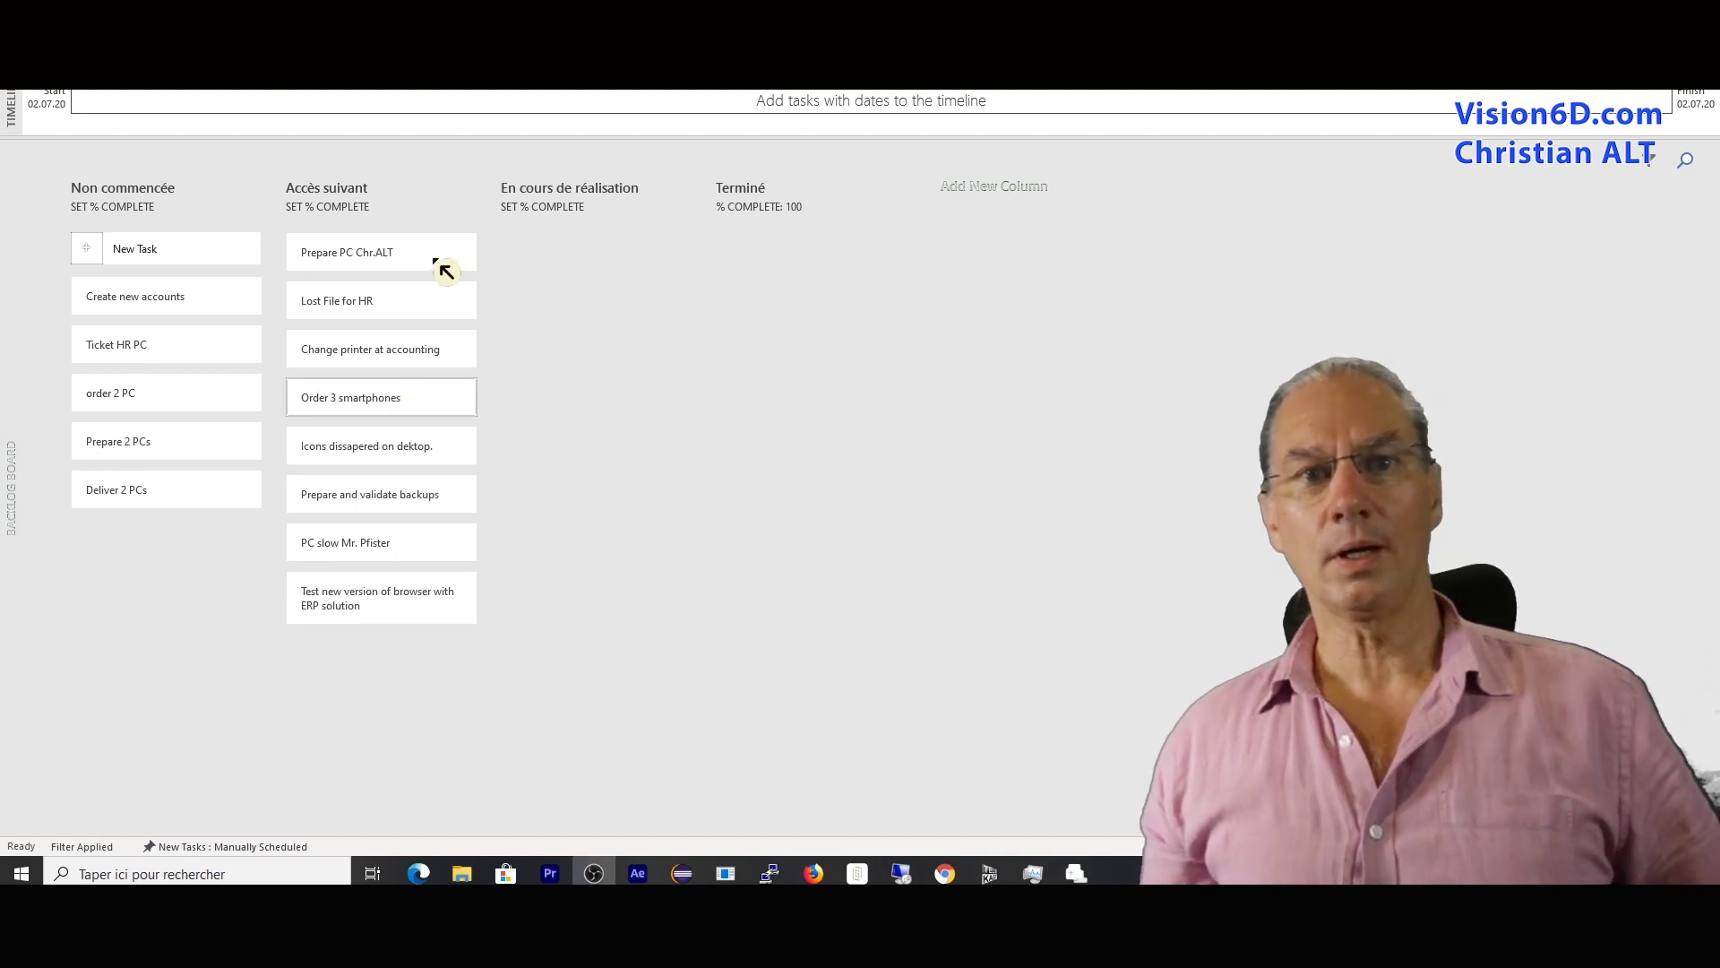
left_click_drag(411, 258, 622, 269)
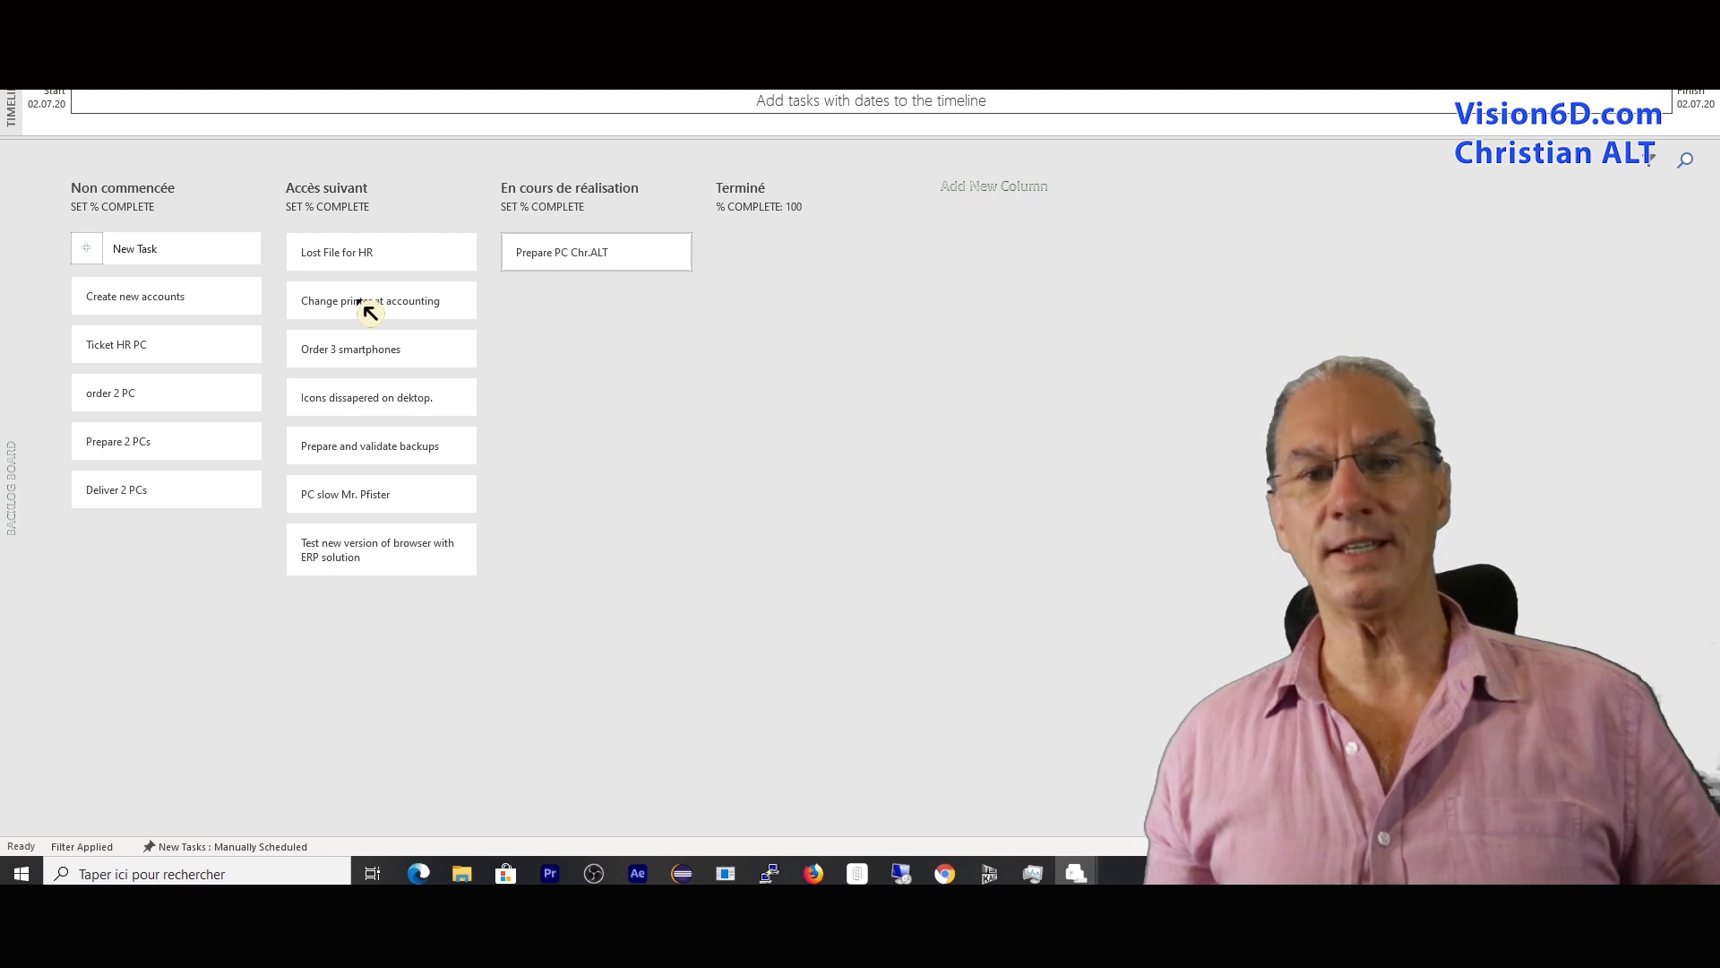
- Put printer, smartphones and icons tasks in En cours de réalisation, and Lost File for HR in Terminé
left_click_drag(370, 311, 583, 307)
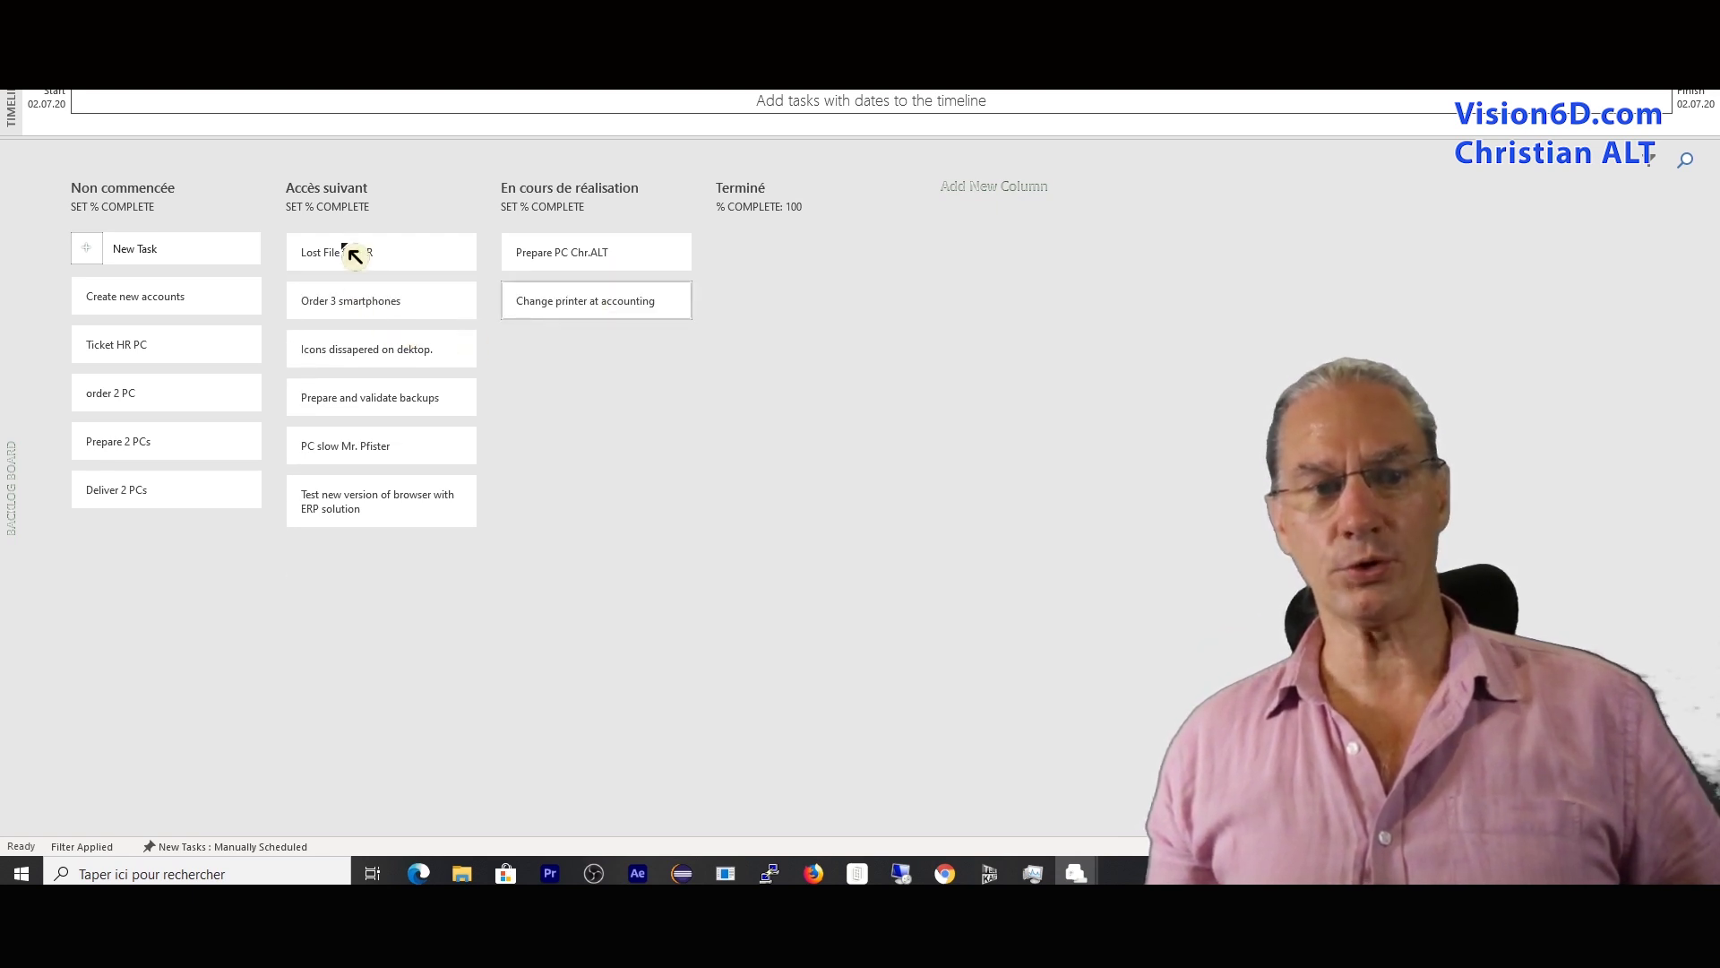
left_click_drag(352, 260, 571, 366)
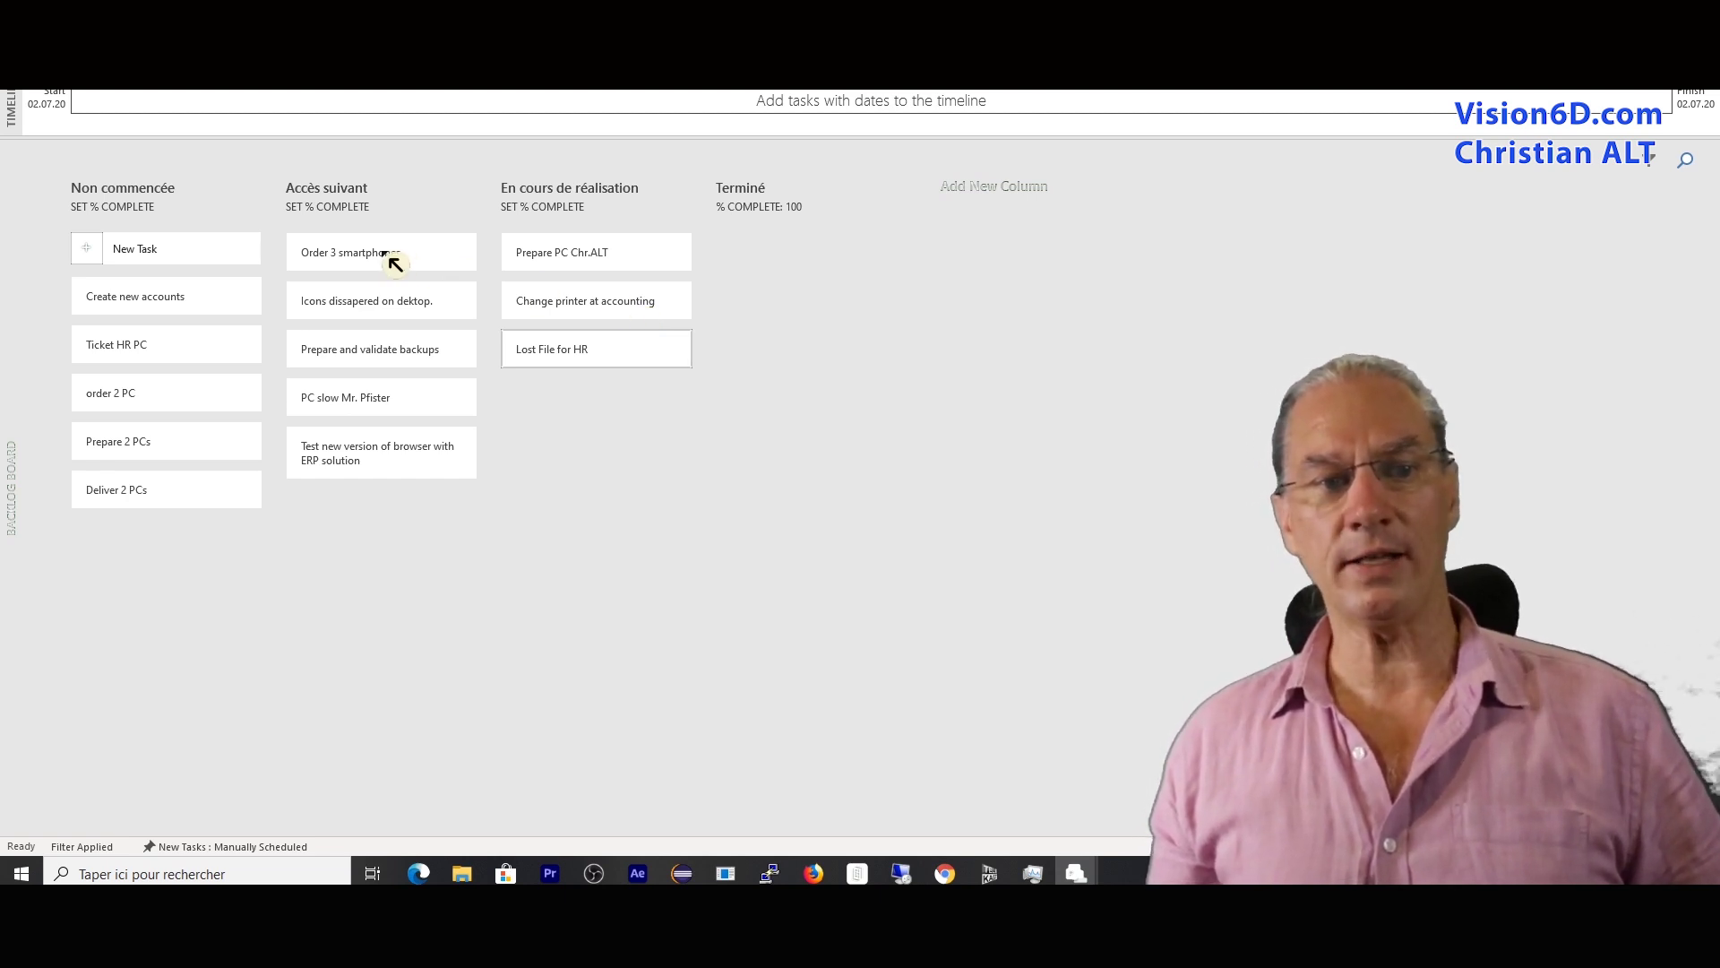
mouse_move(383, 257)
left_mouse_down()
mouse_move(475, 285)
mouse_move(591, 412)
left_mouse_up()
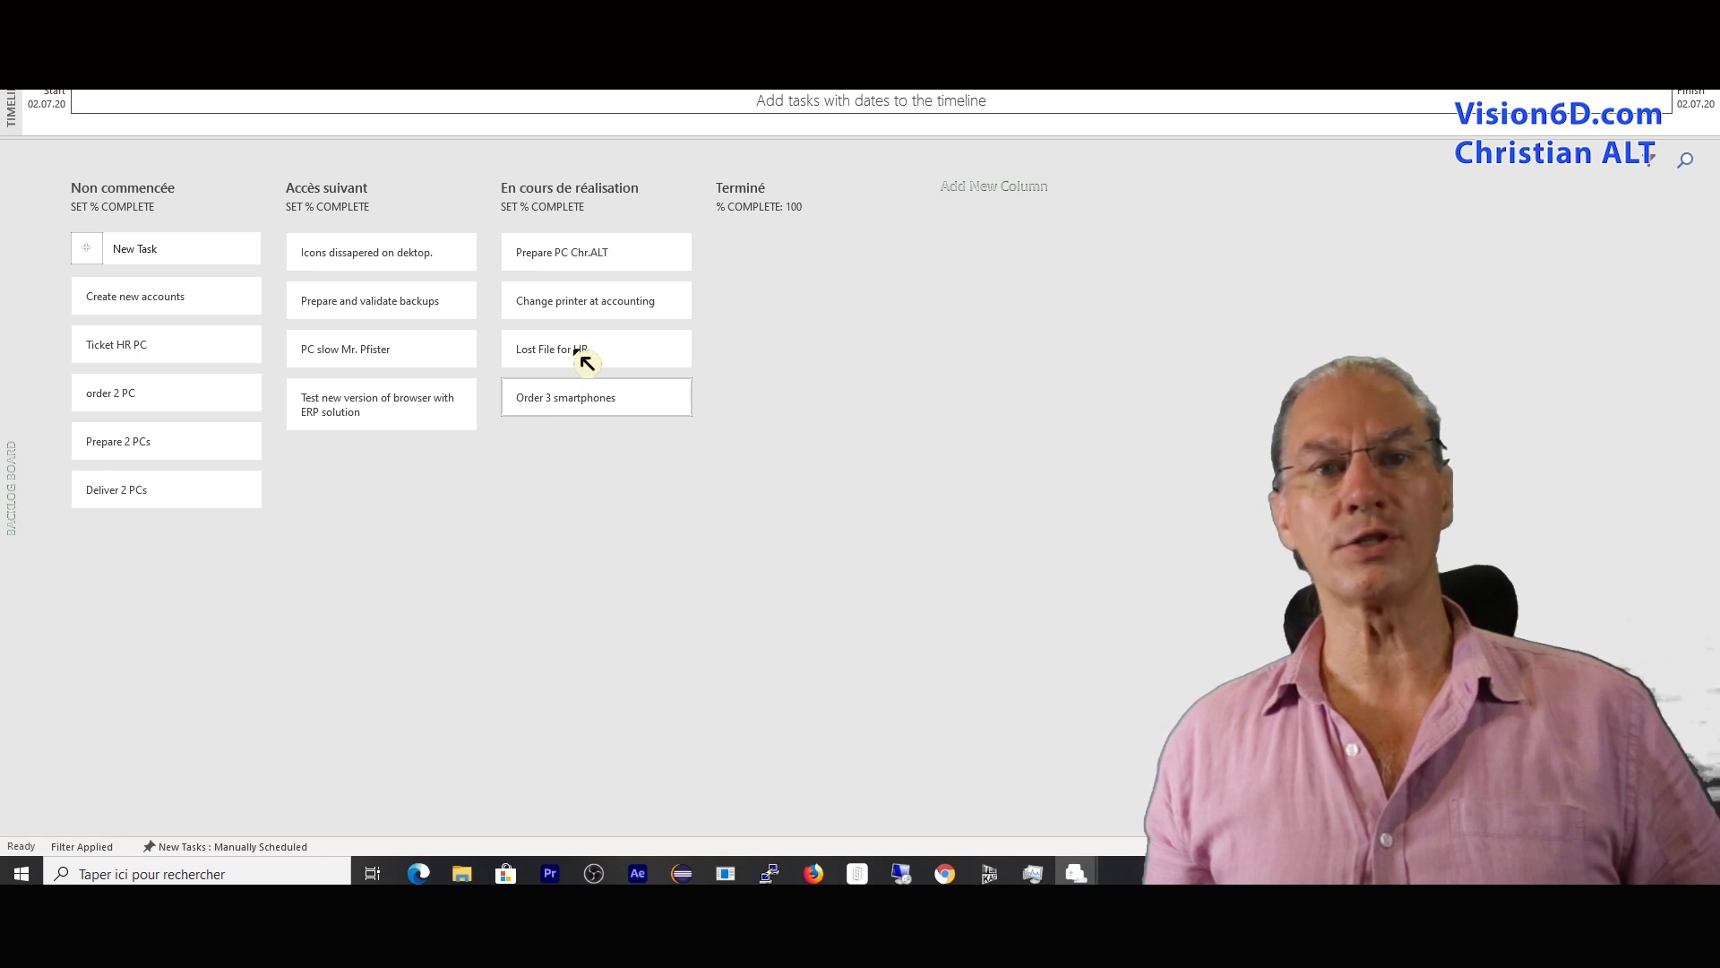
left_click_drag(582, 357, 811, 355)
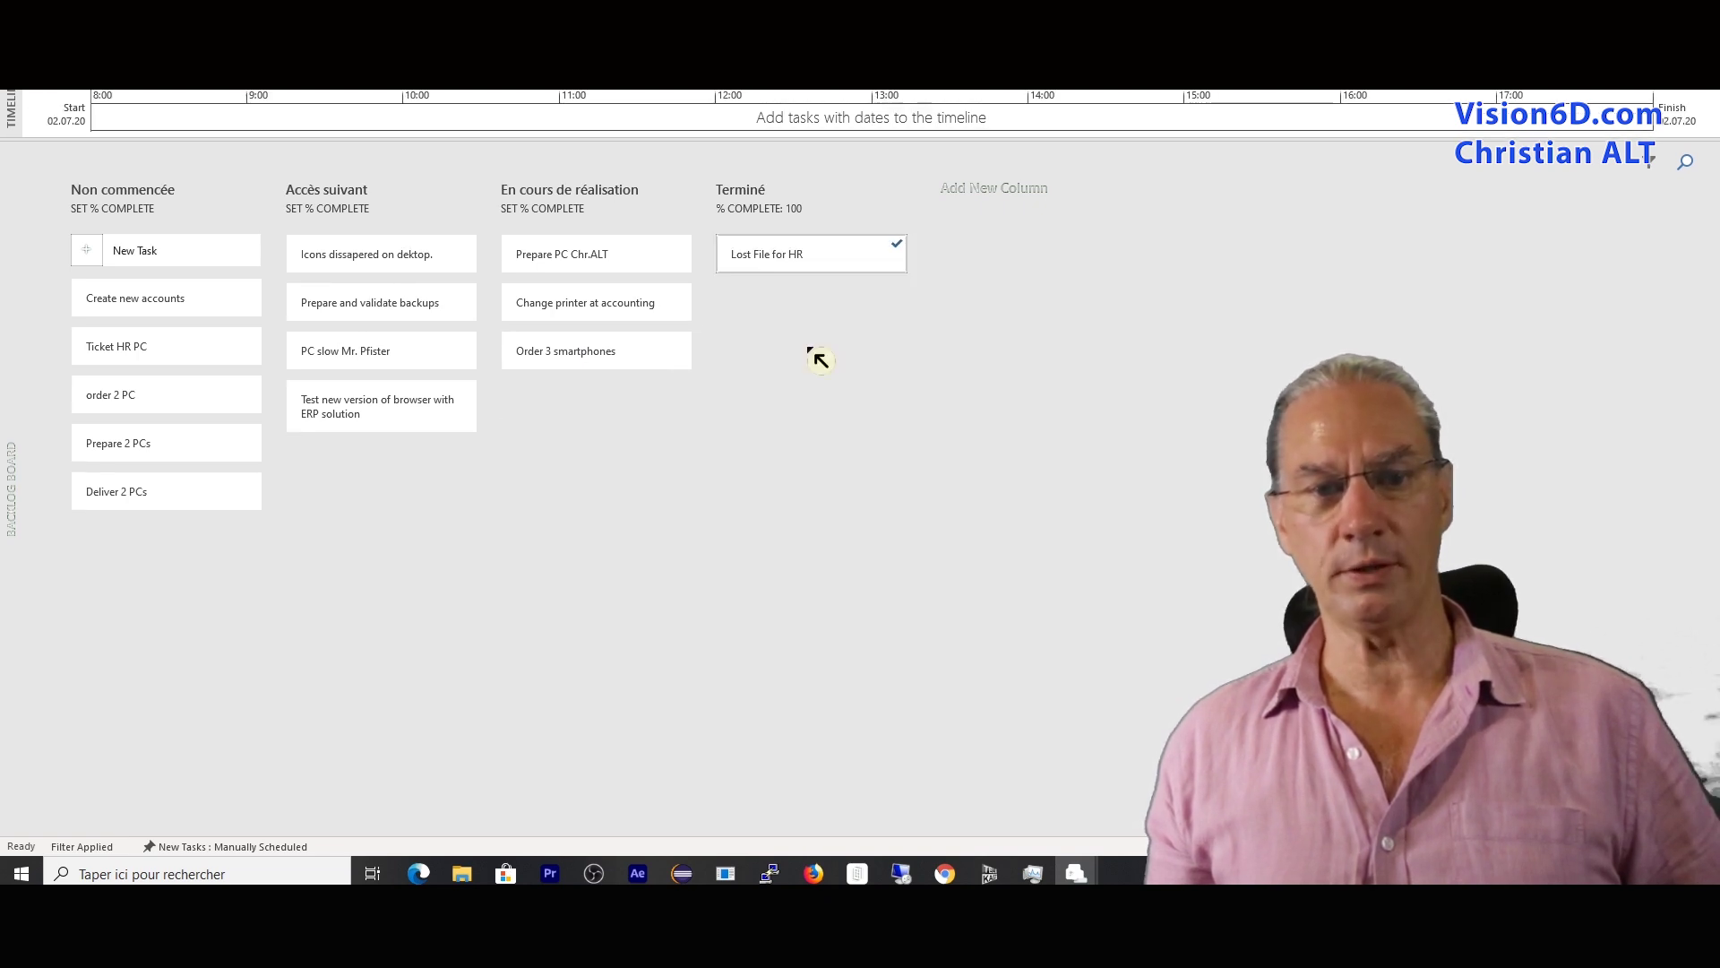
left_click_drag(359, 260, 578, 402)
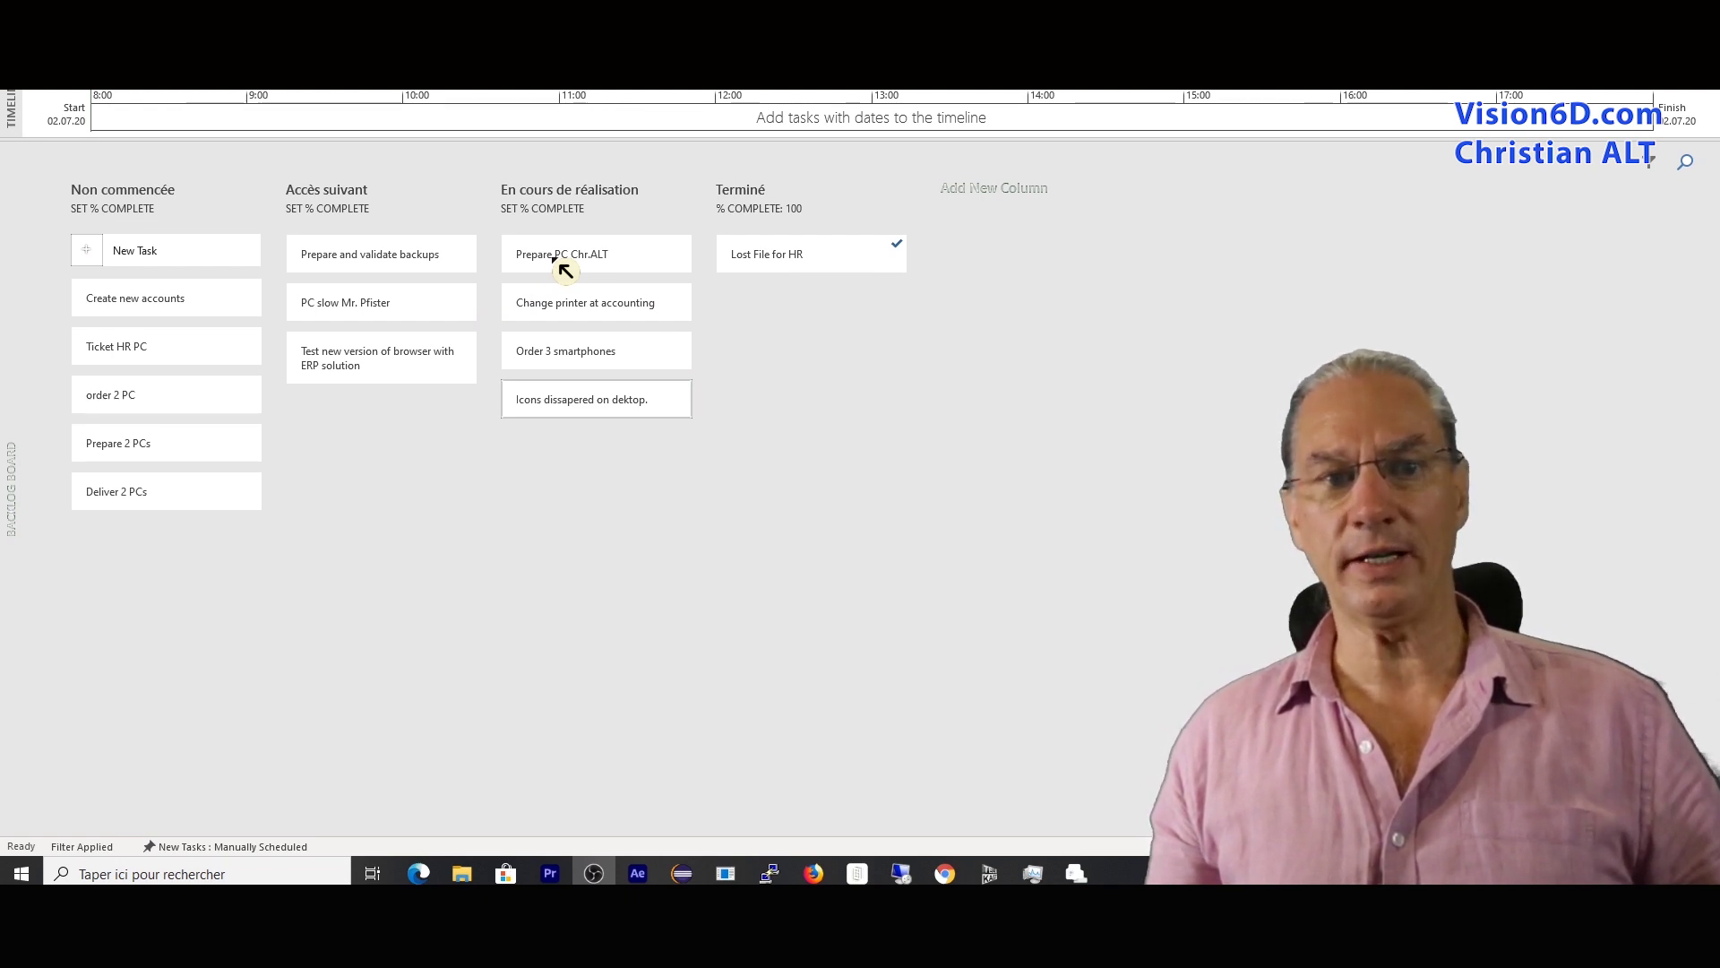
left_click(560, 262)
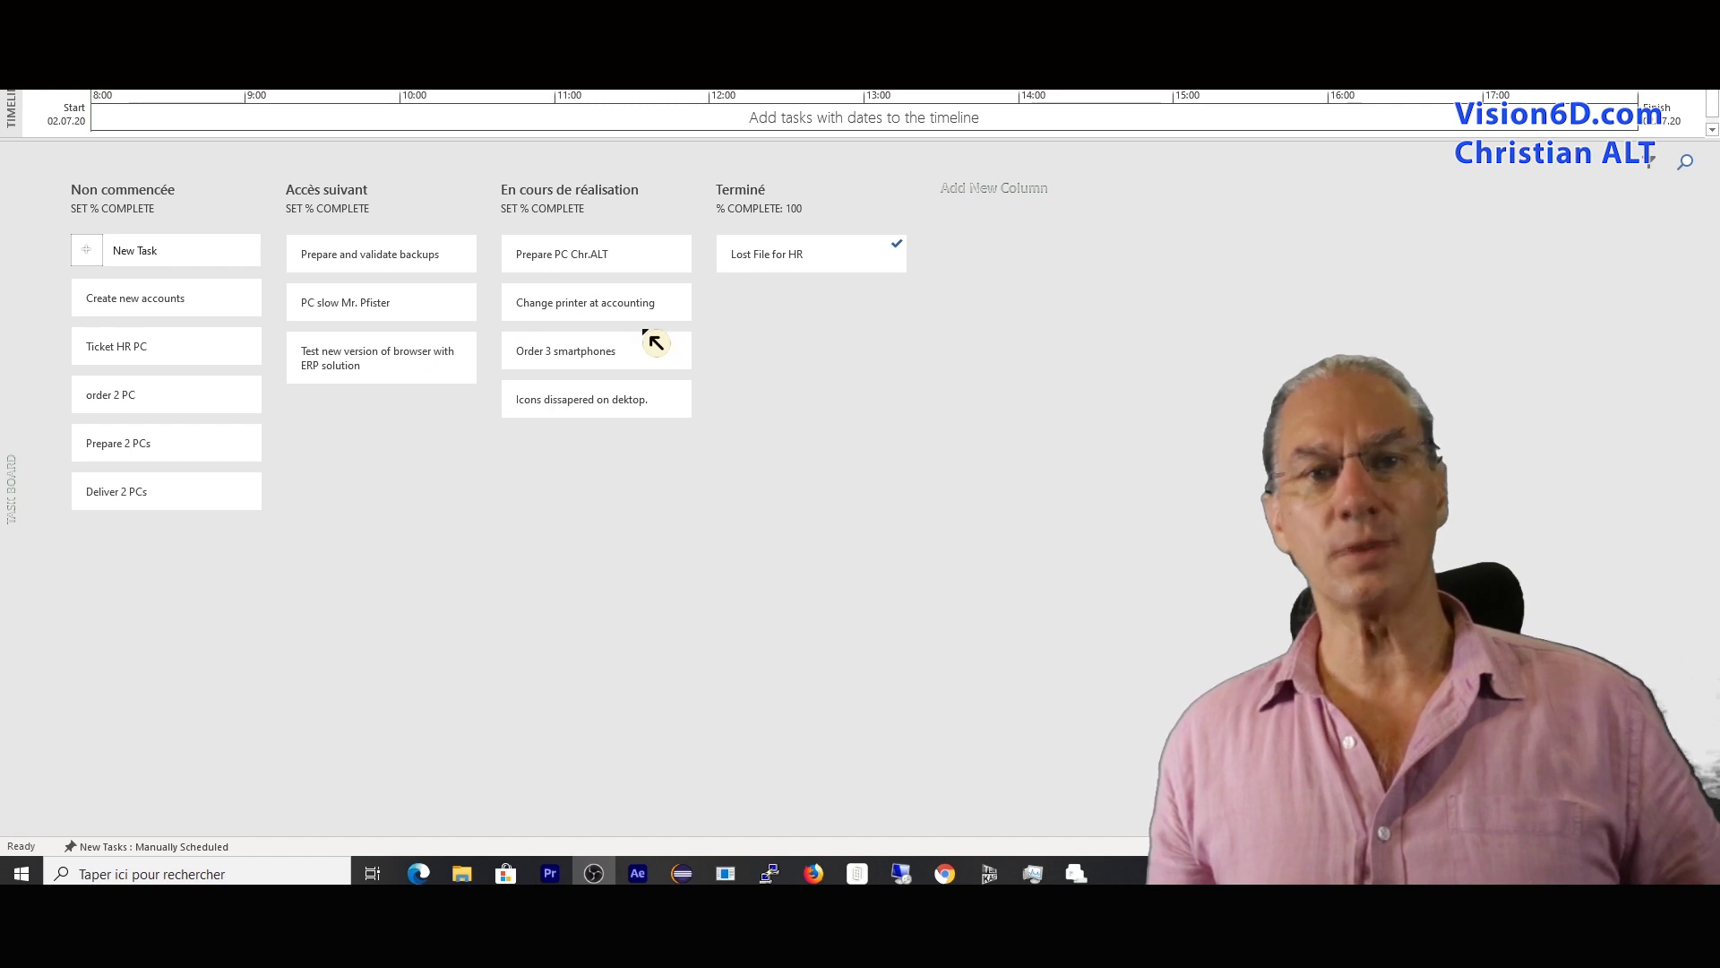
- Assign the resource Clara to the Prepare PC Chr.ALT task
right_click(653, 267)
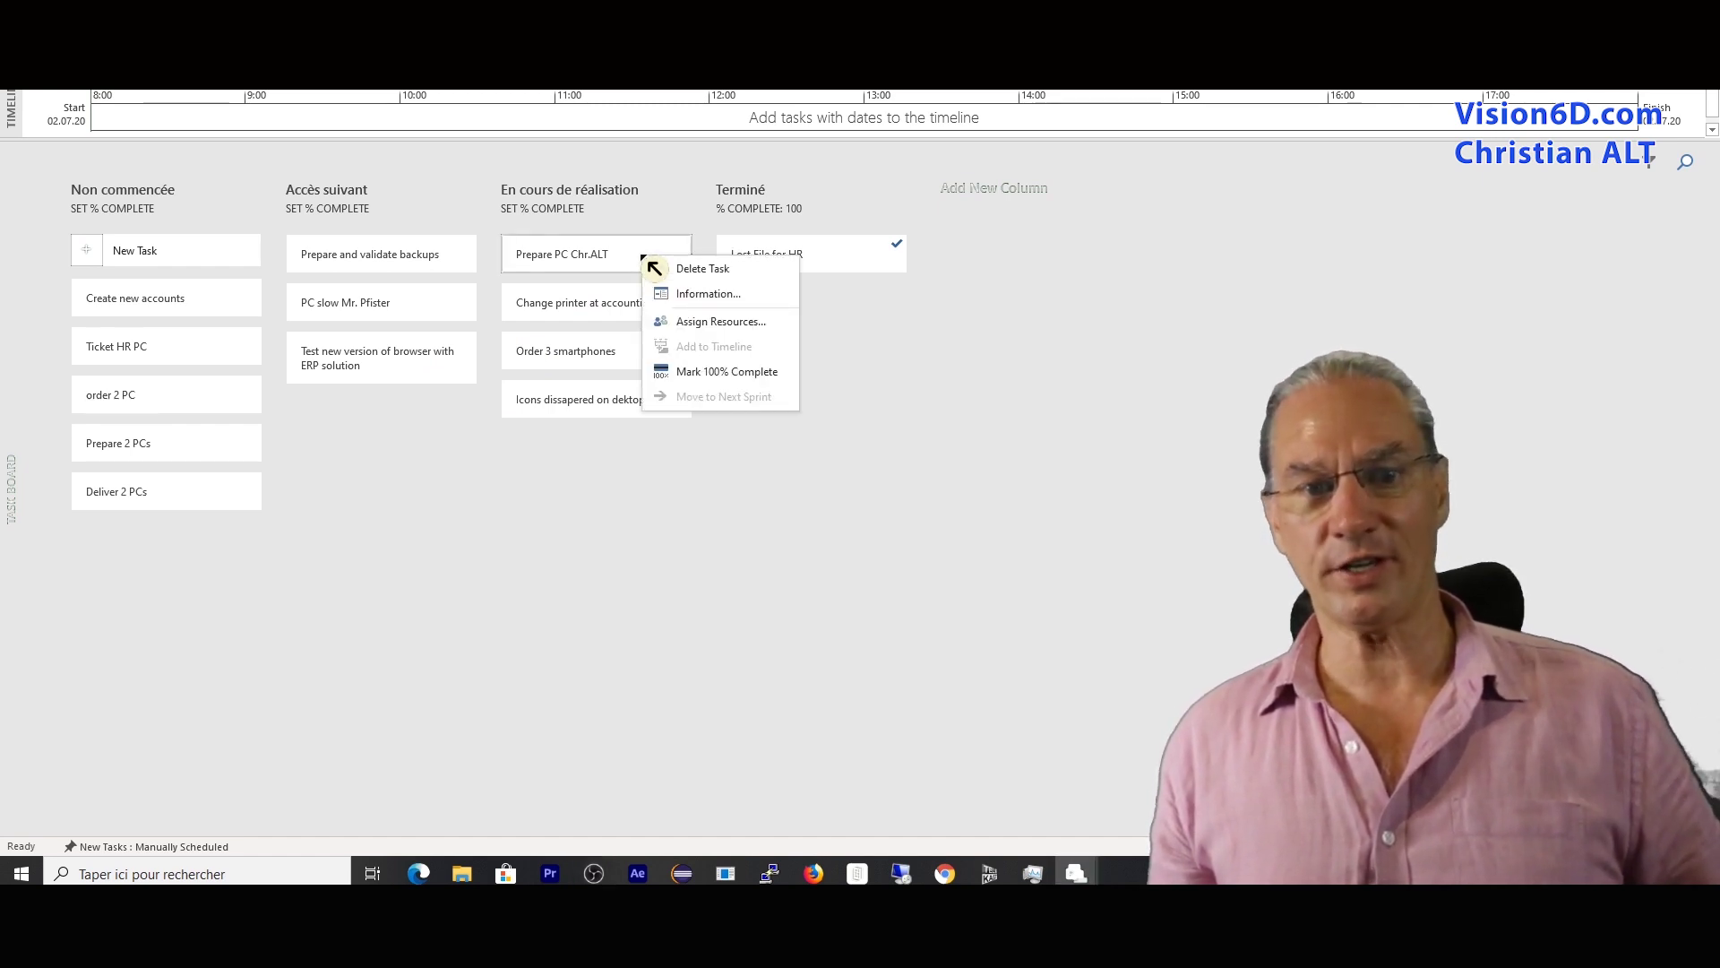
left_click(698, 333)
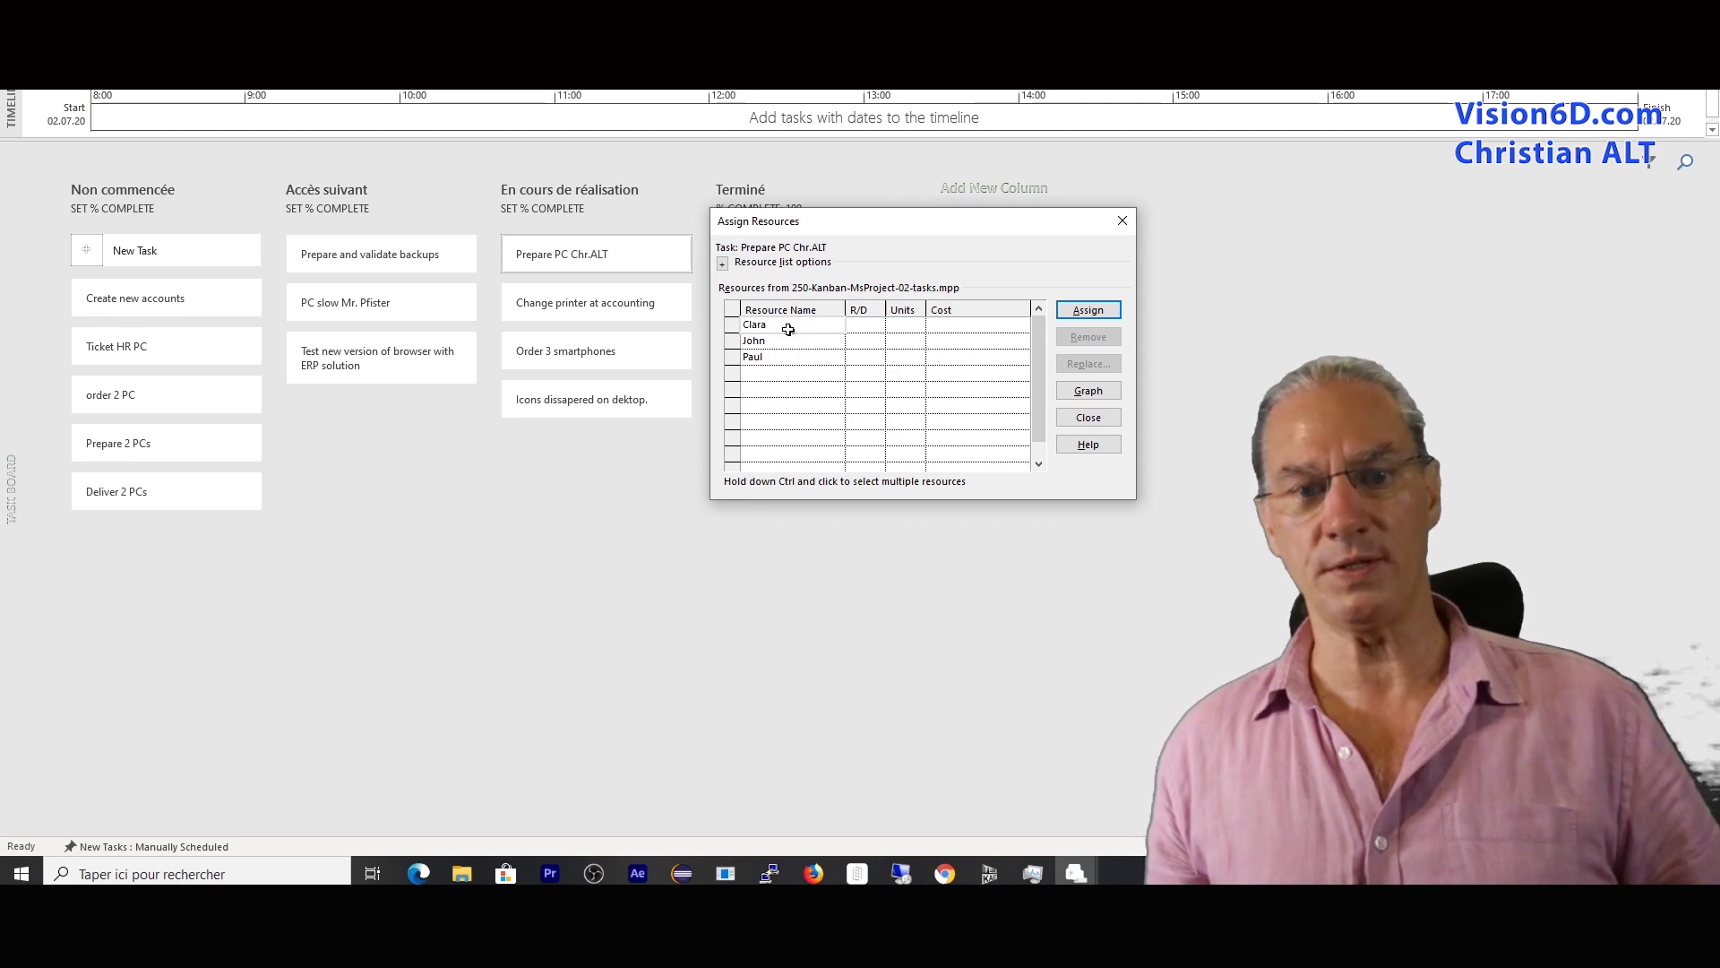
left_click(1080, 313)
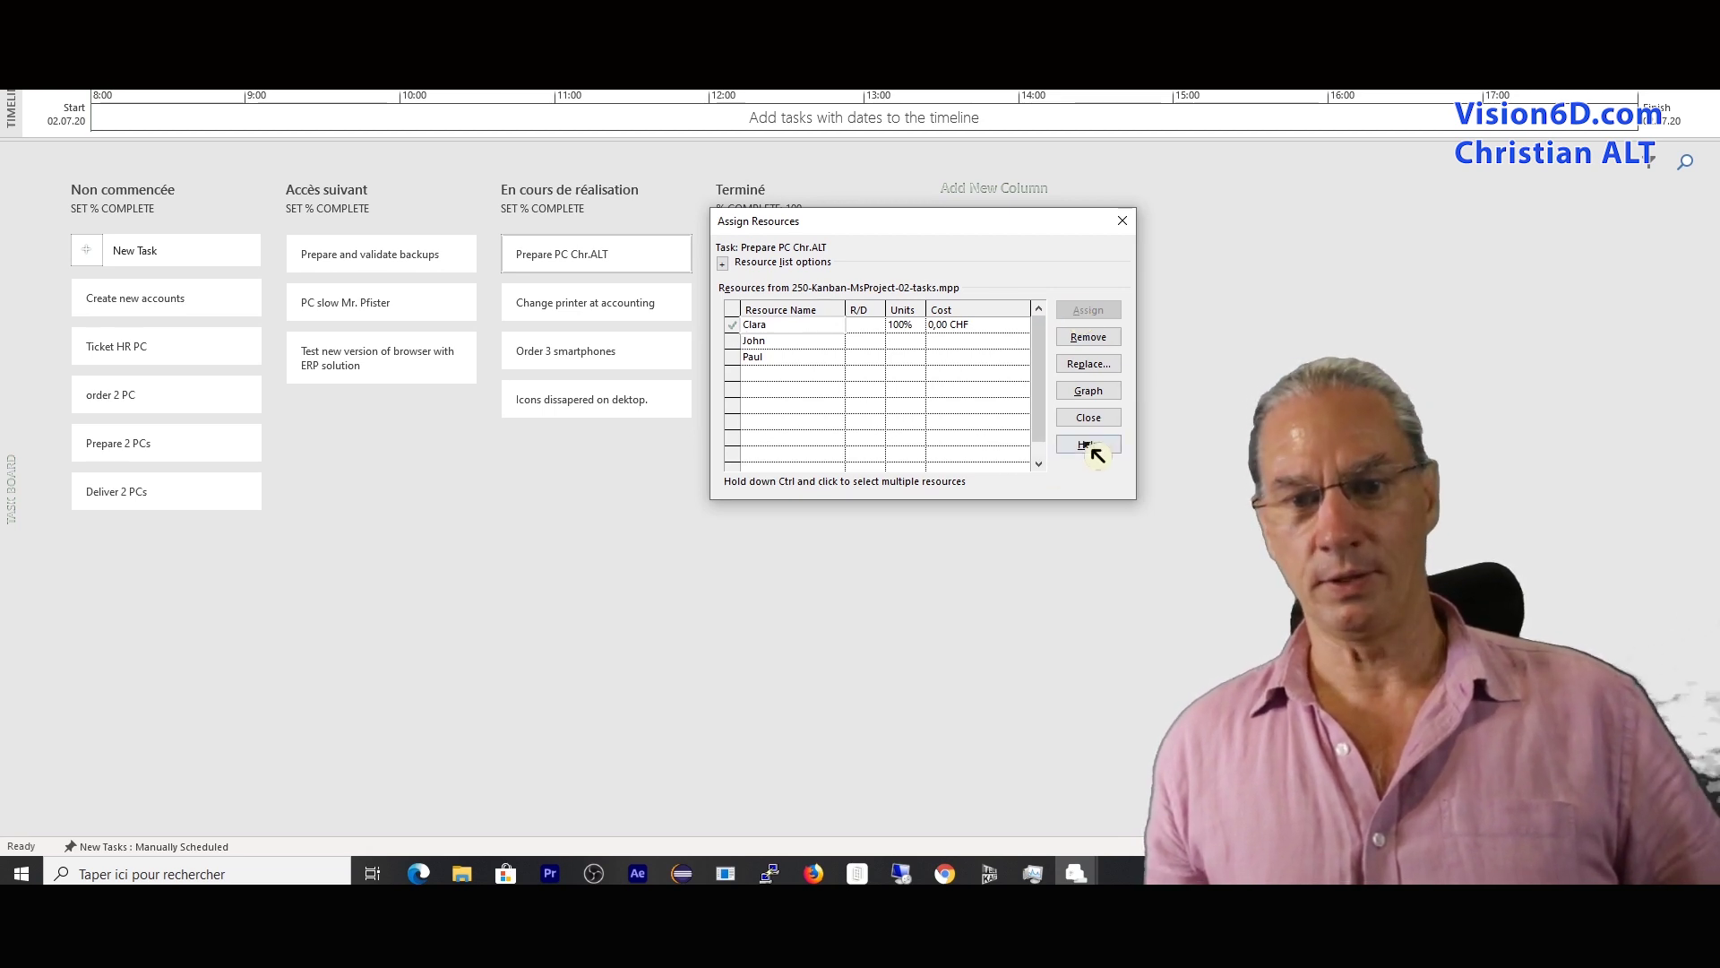
left_click(1088, 417)
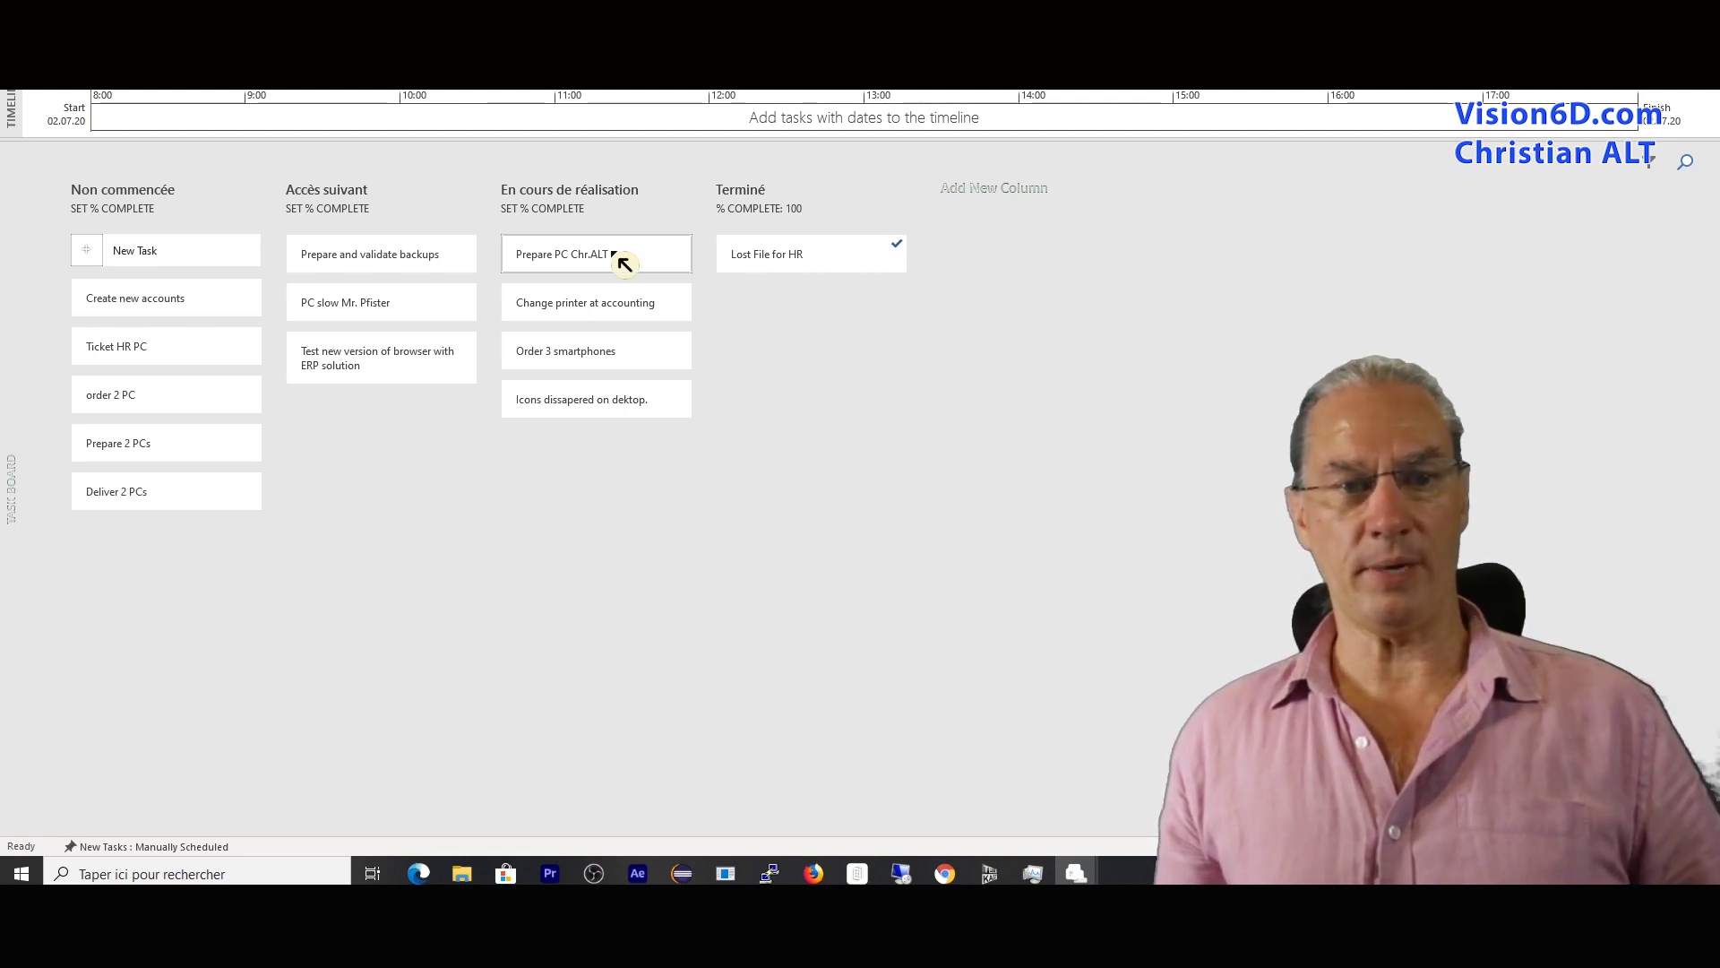
left_click_drag(618, 257, 356, 221)
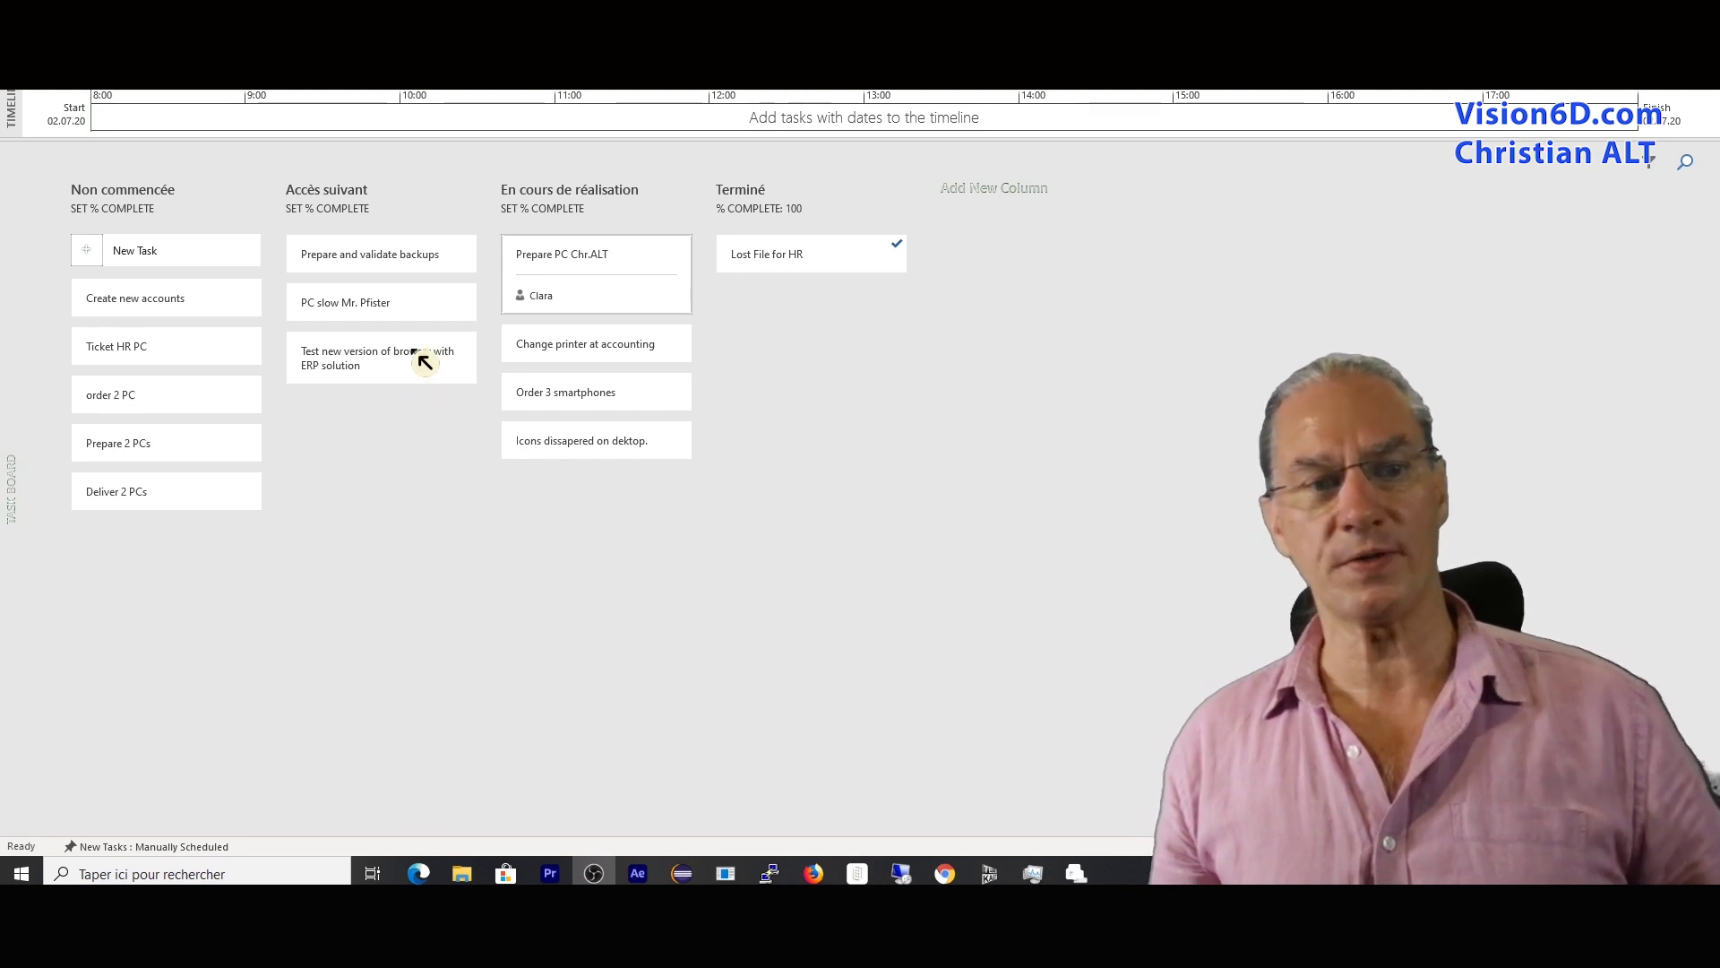
- Delete the PC slow Mr. Pfister task
left_click(377, 307)
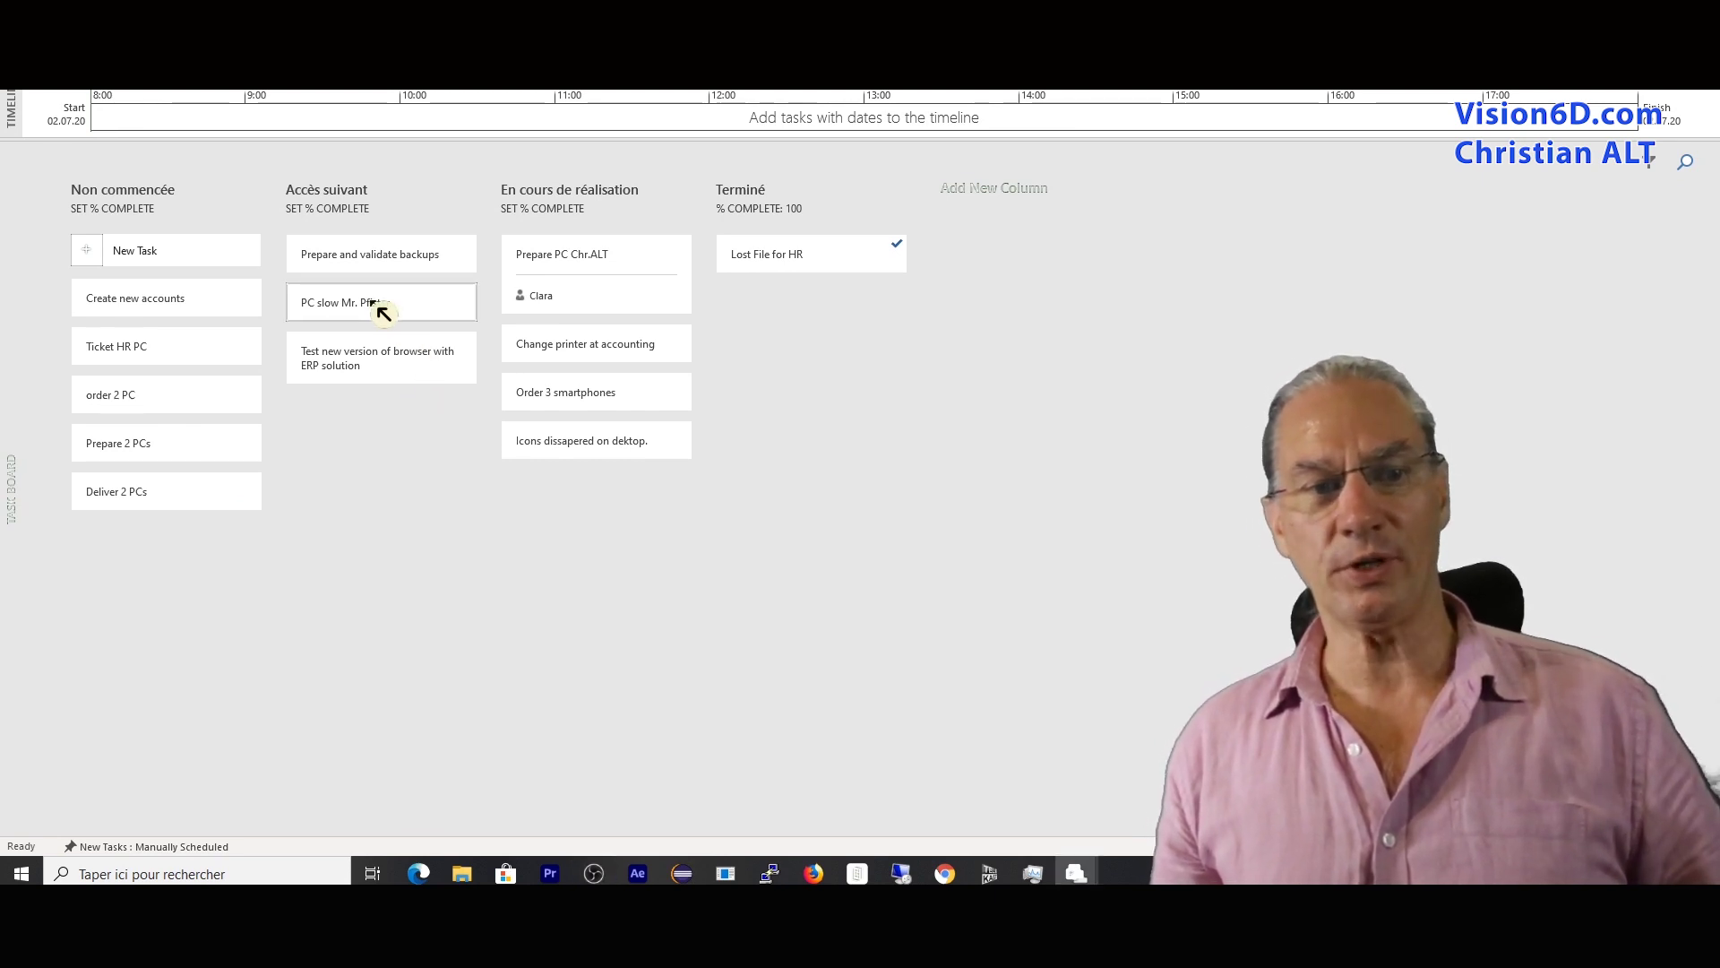
right_click(377, 309)
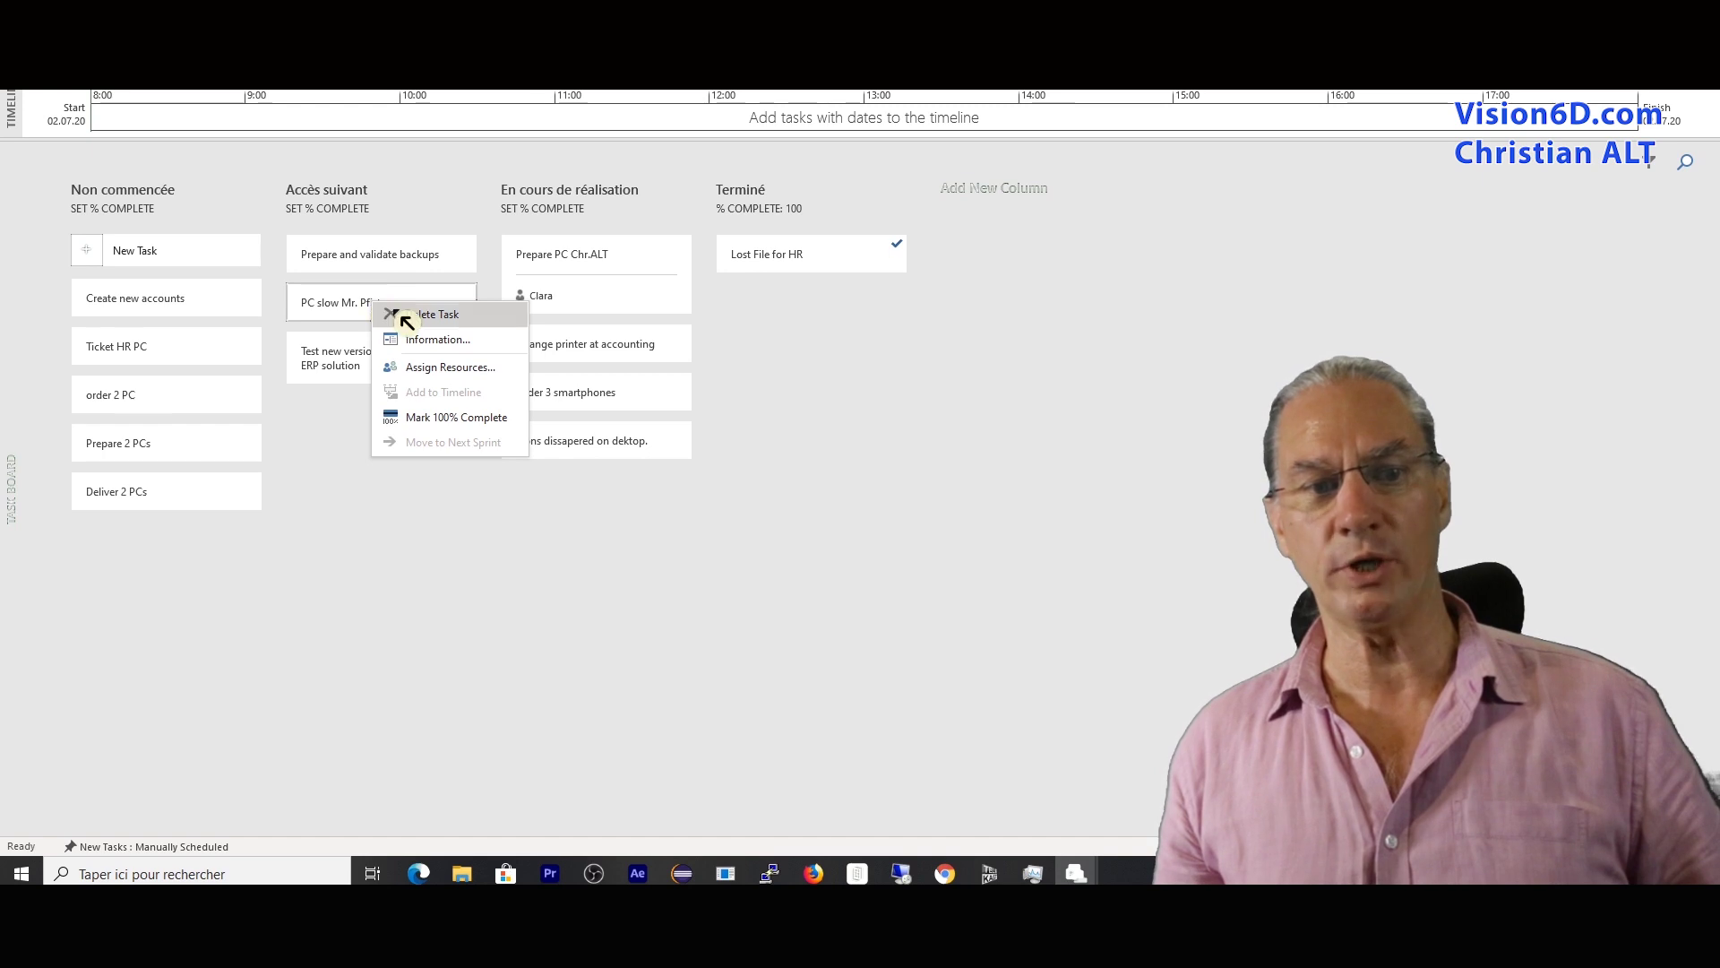
left_click(432, 316)
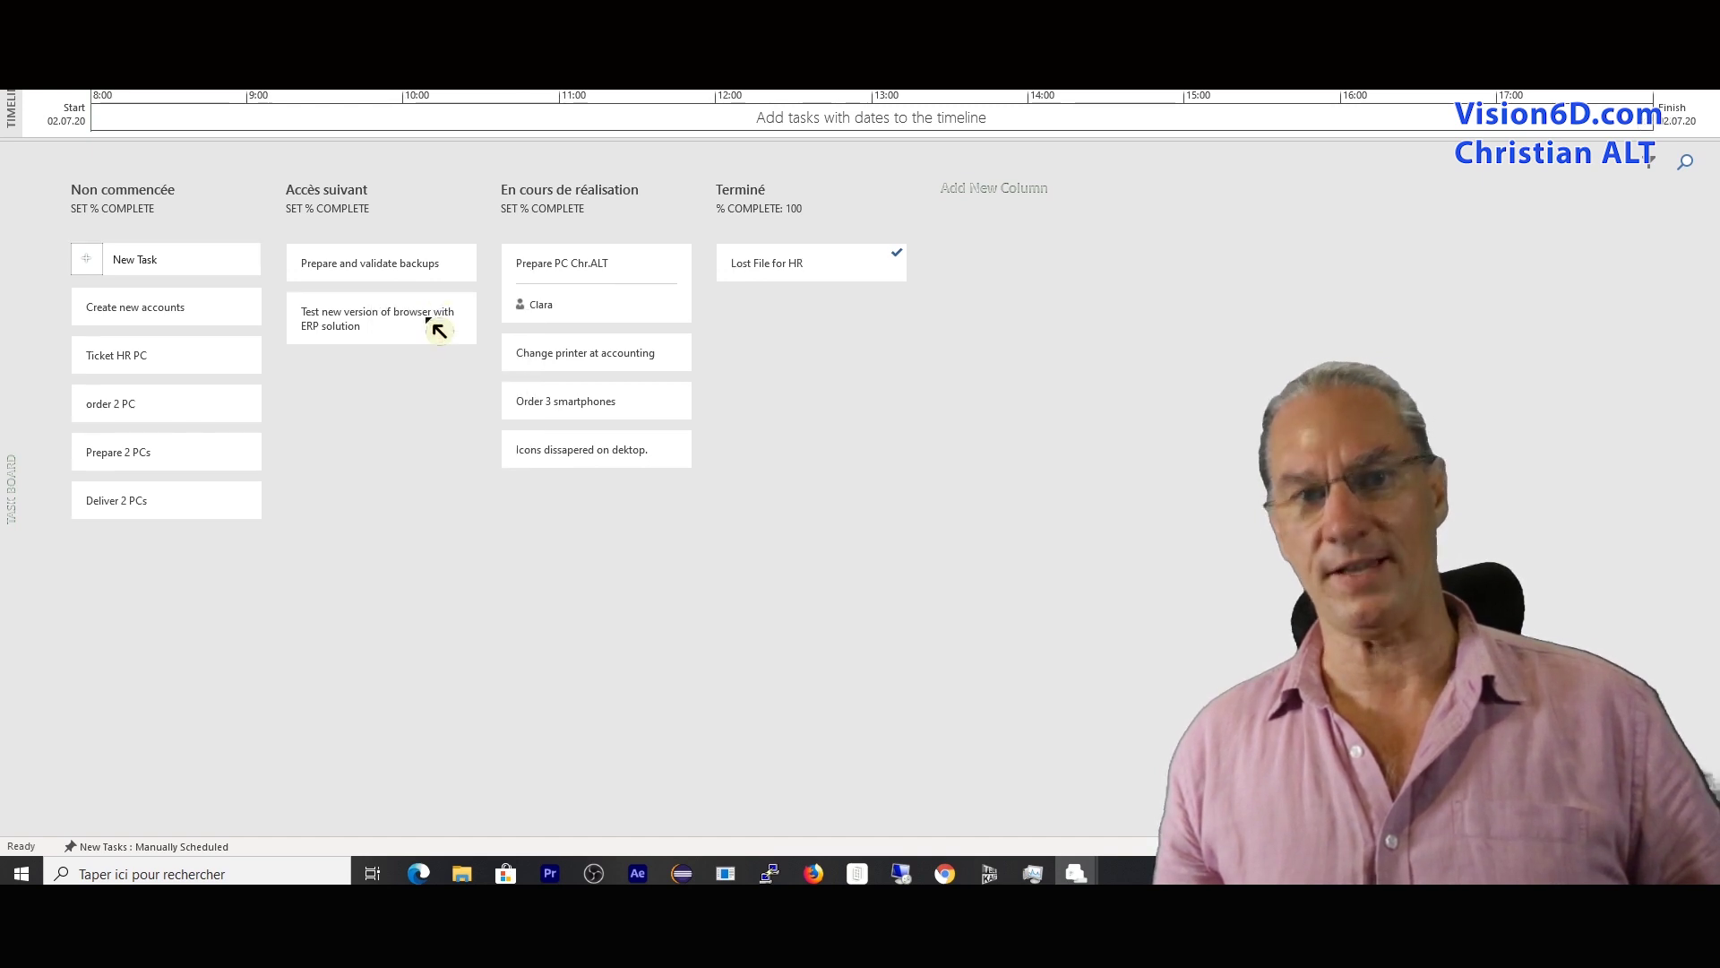
- Assign John to the Change printer at accounting task
left_click(634, 355)
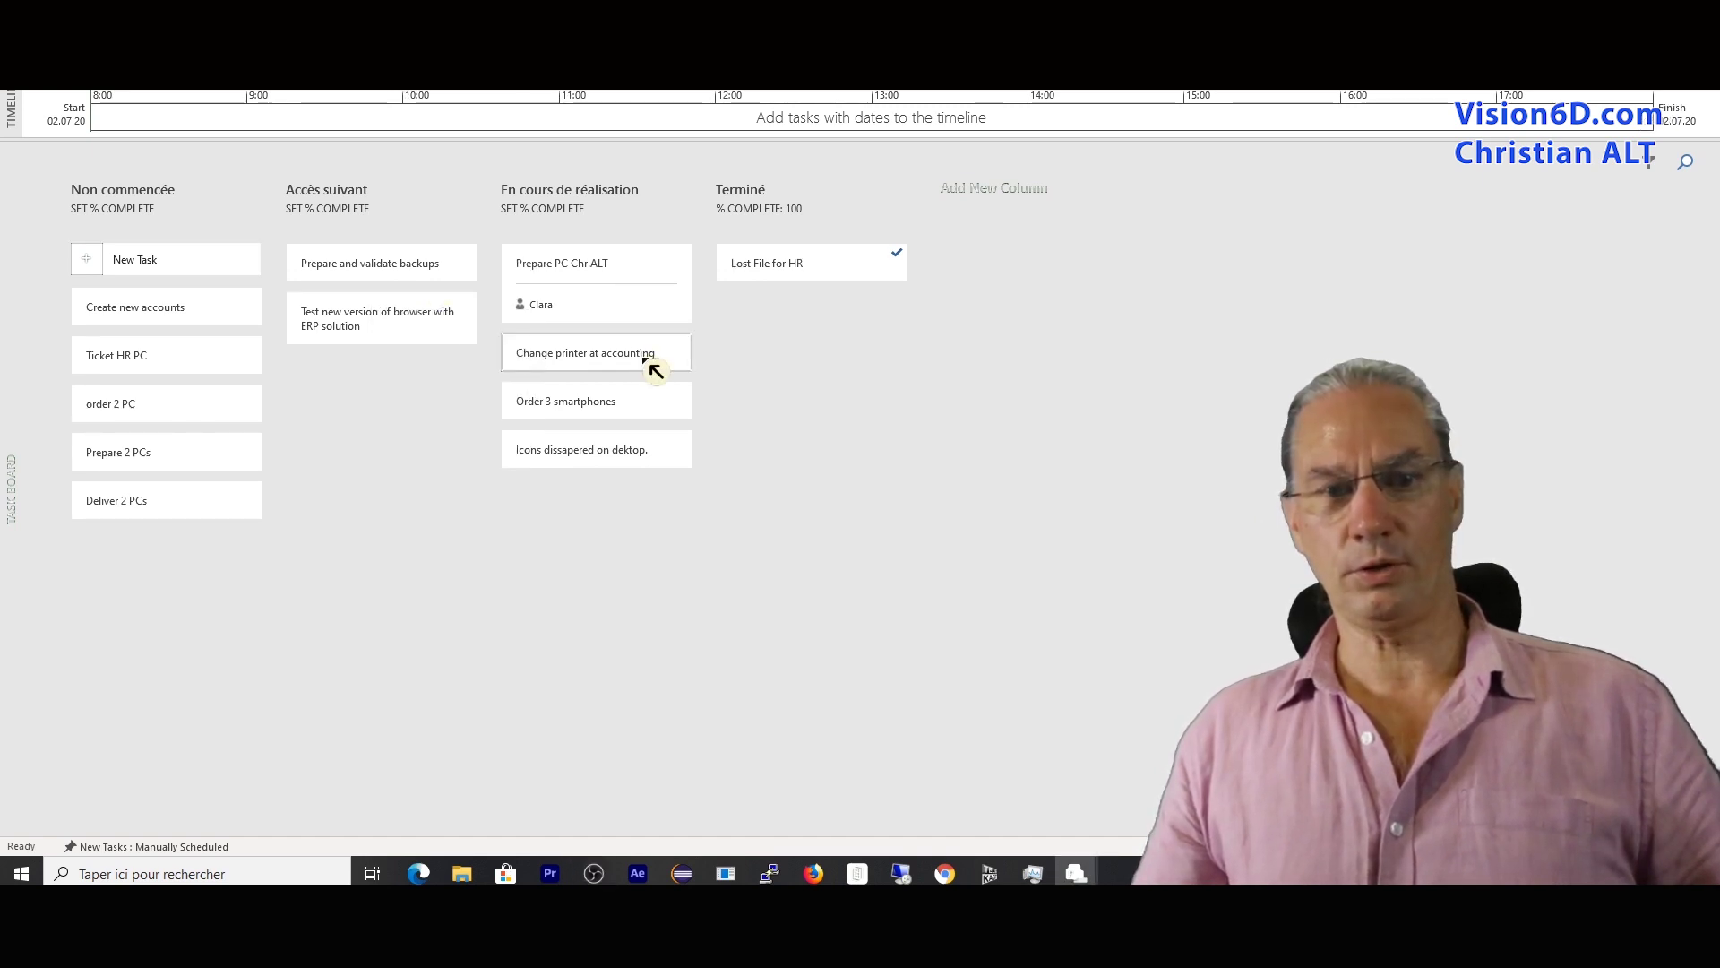
right_click(647, 357)
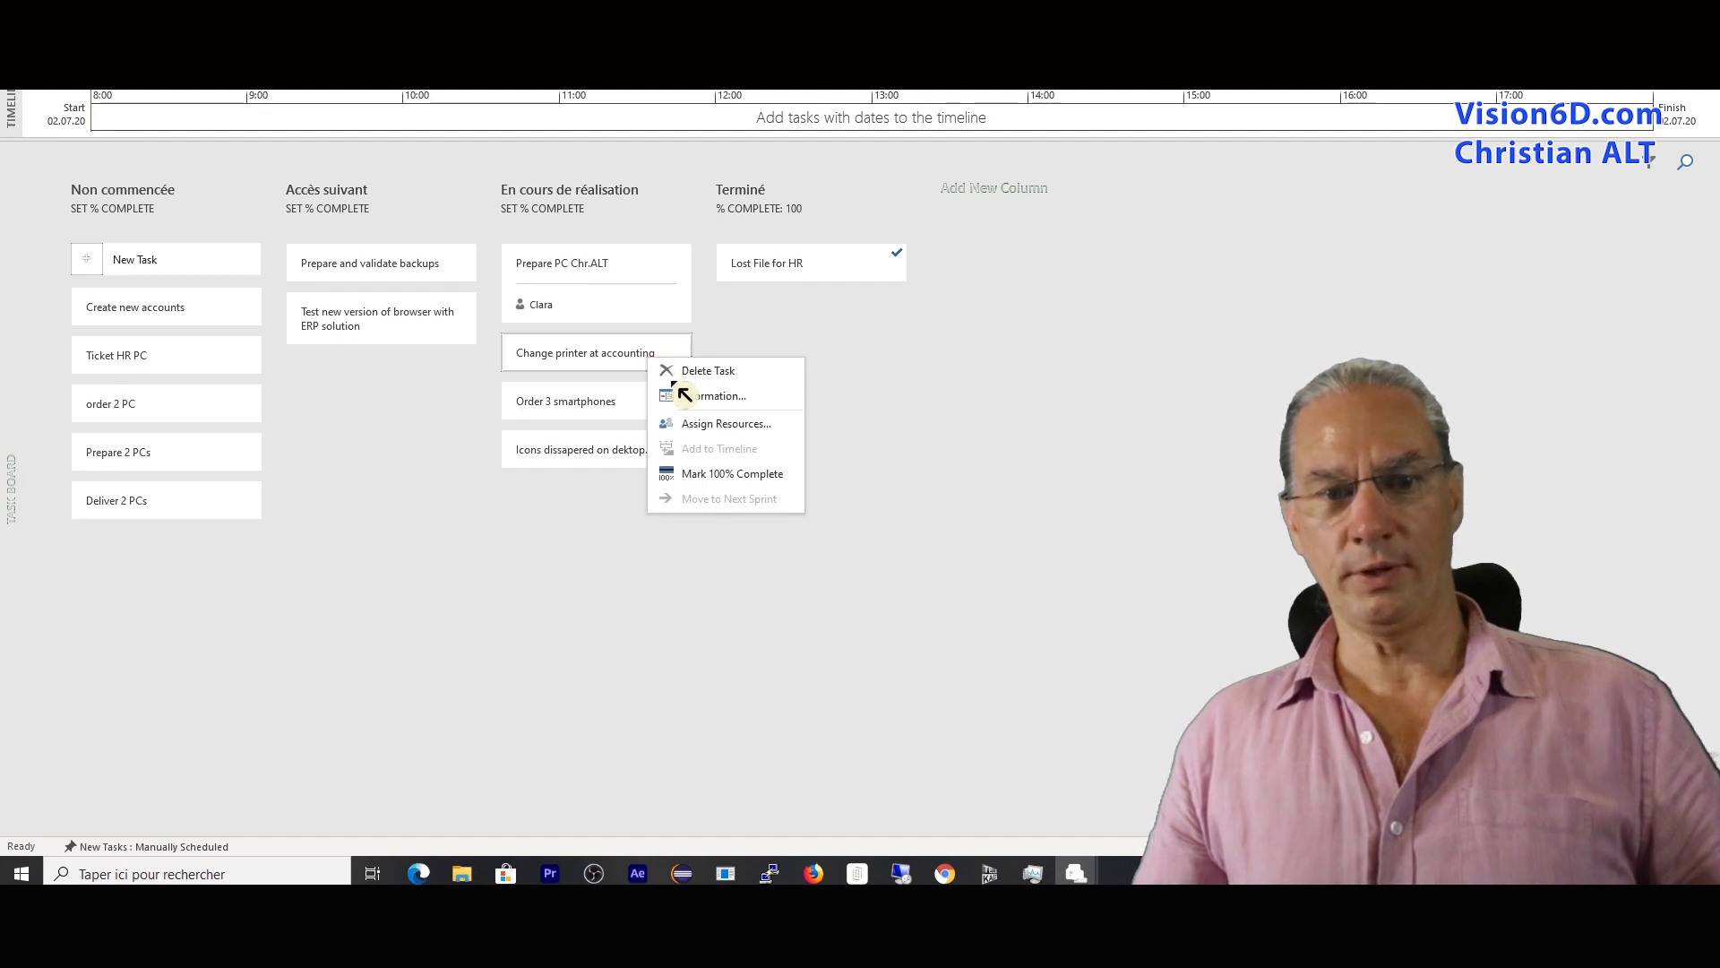
left_click(706, 432)
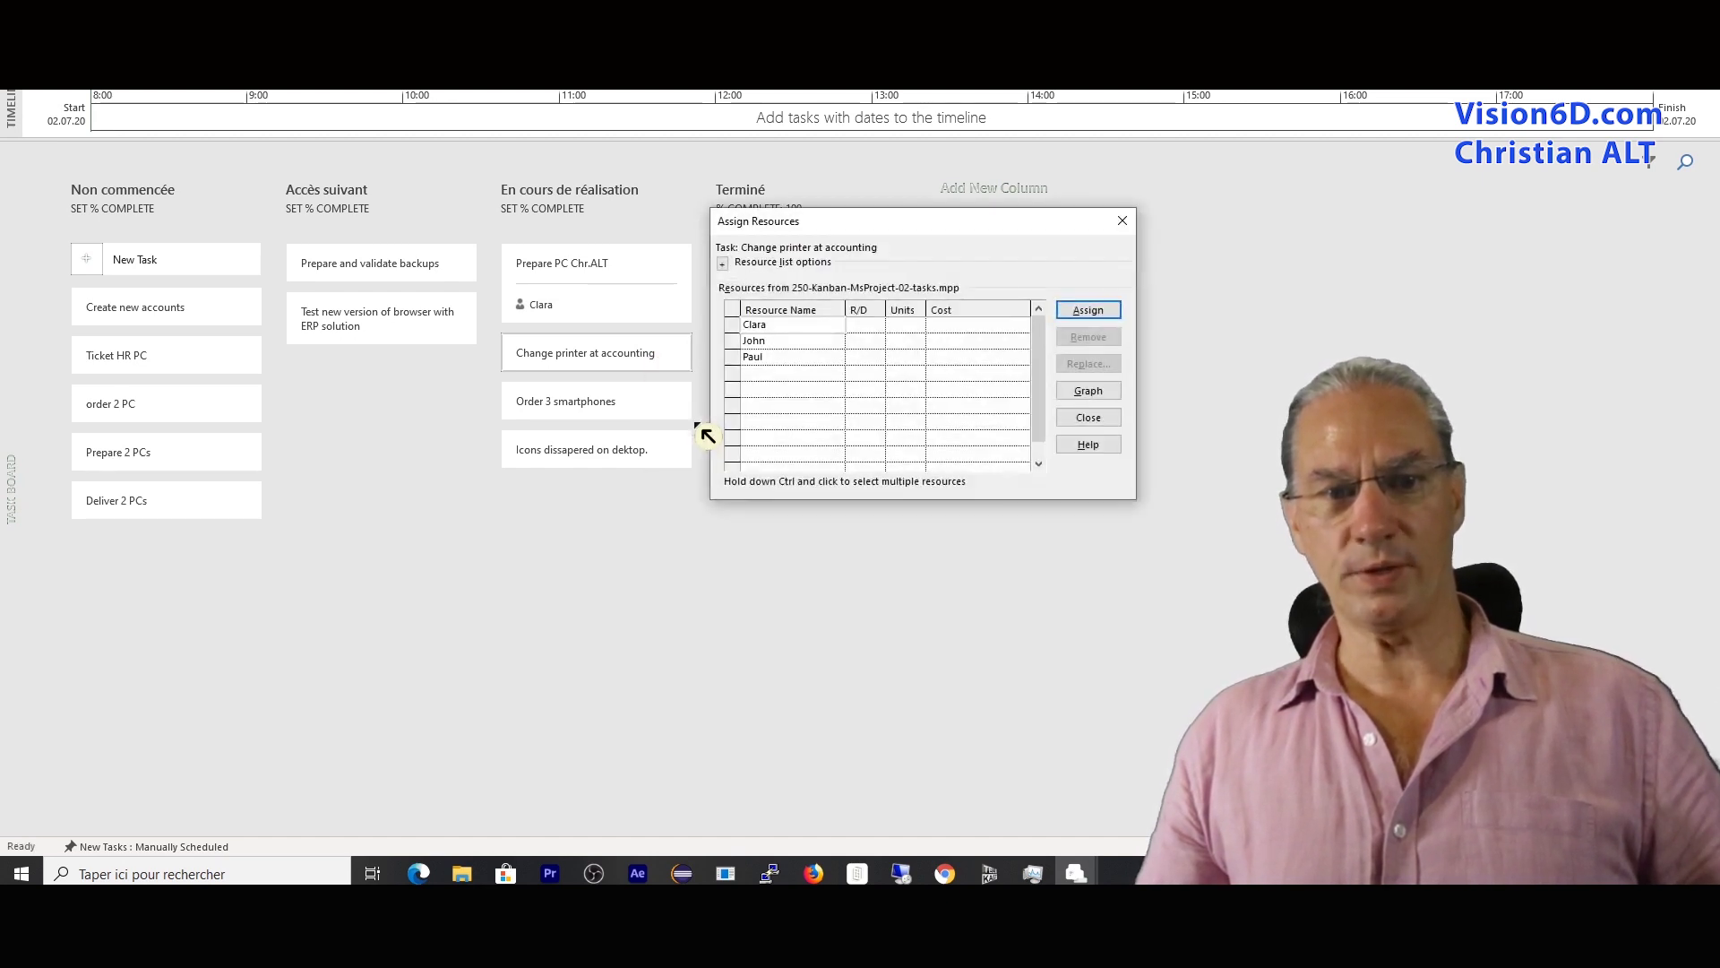
left_click(736, 341)
left_click(1087, 309)
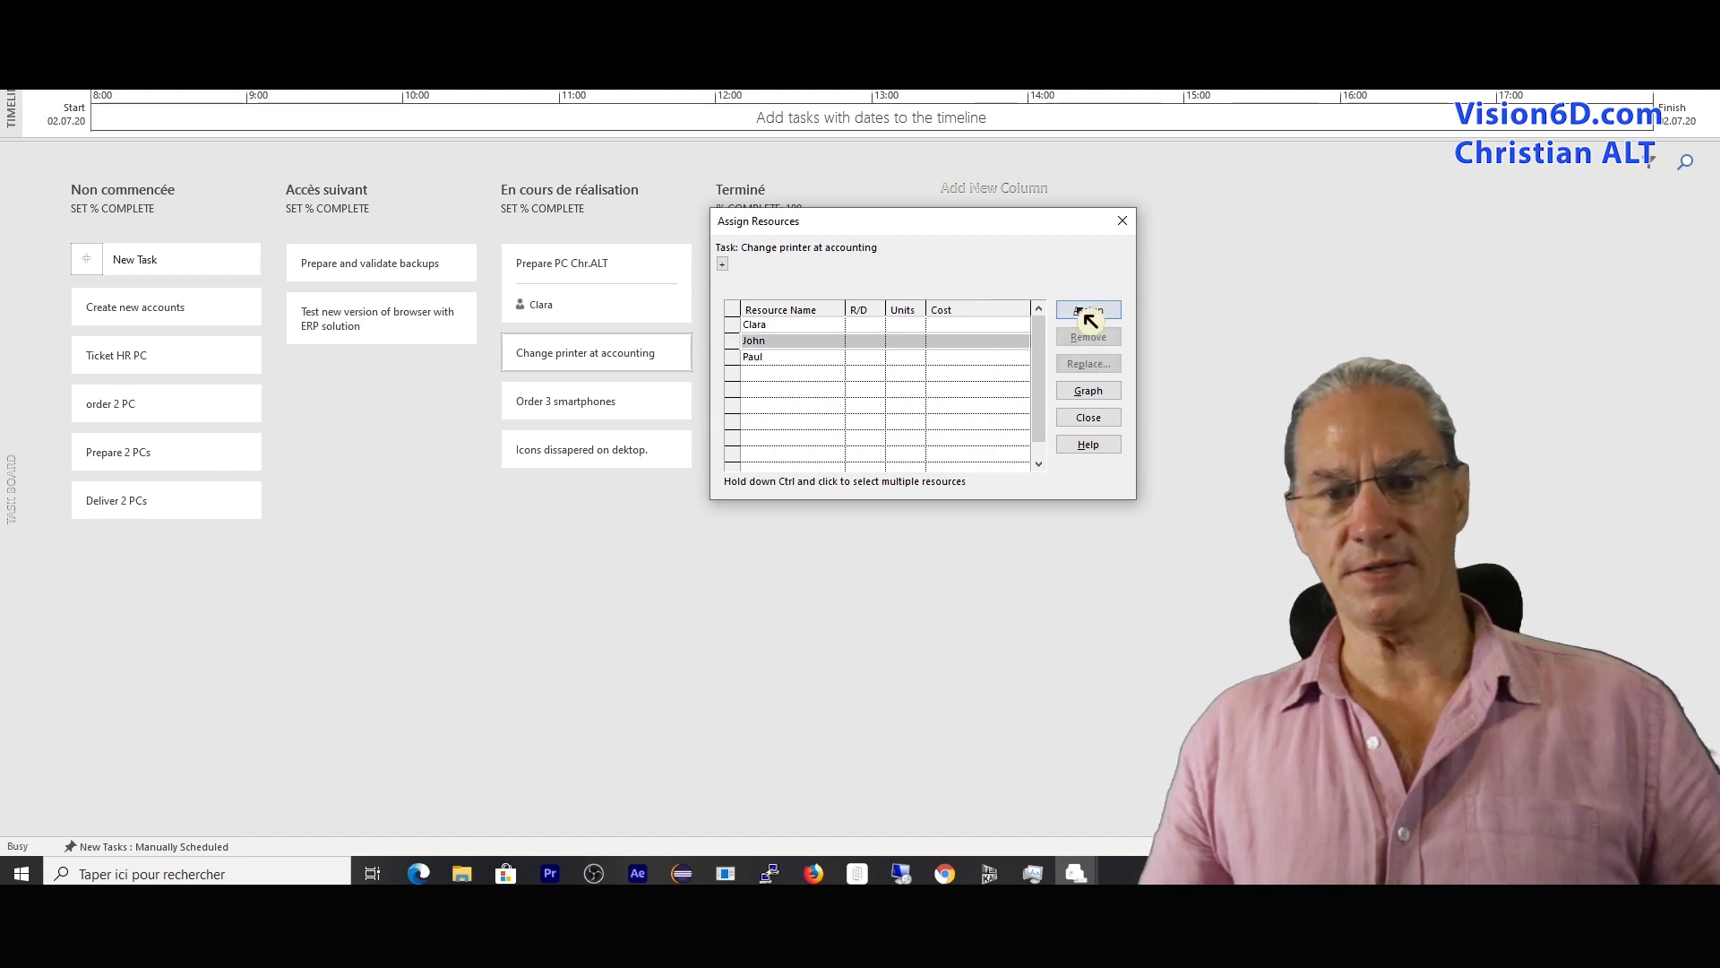
left_click(1089, 417)
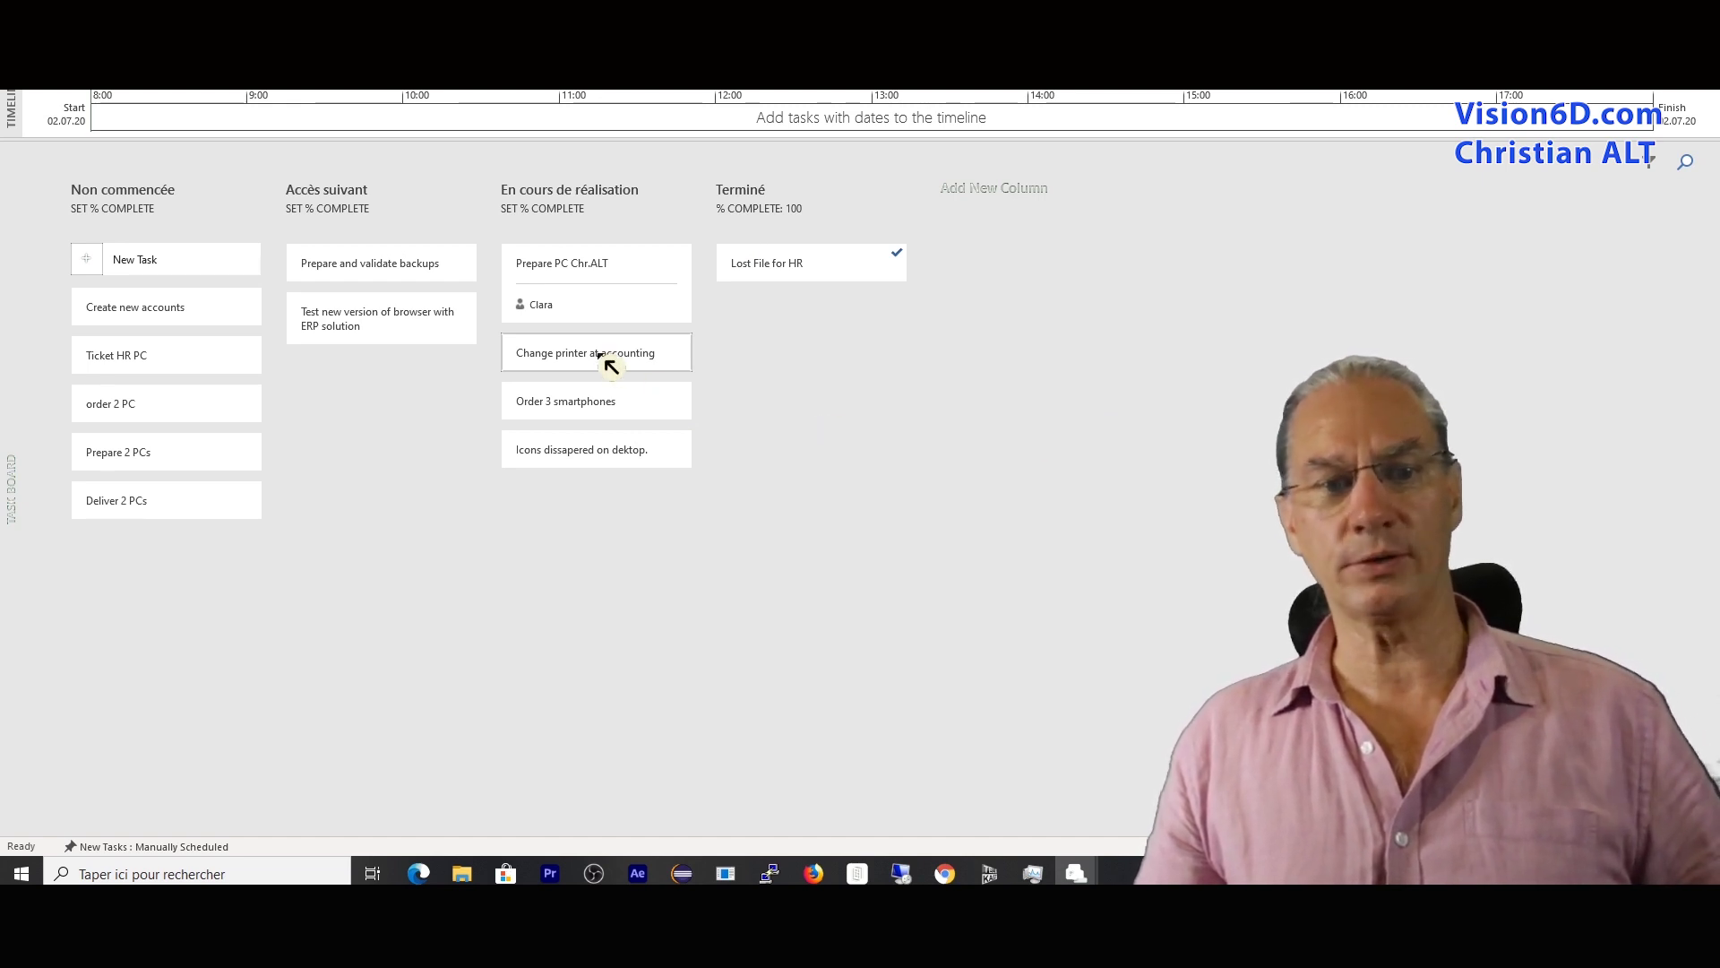
- Move Change printer at accounting and Prepare PC Chr.ALT into the Terminé column
left_click_drag(612, 366, 816, 367)
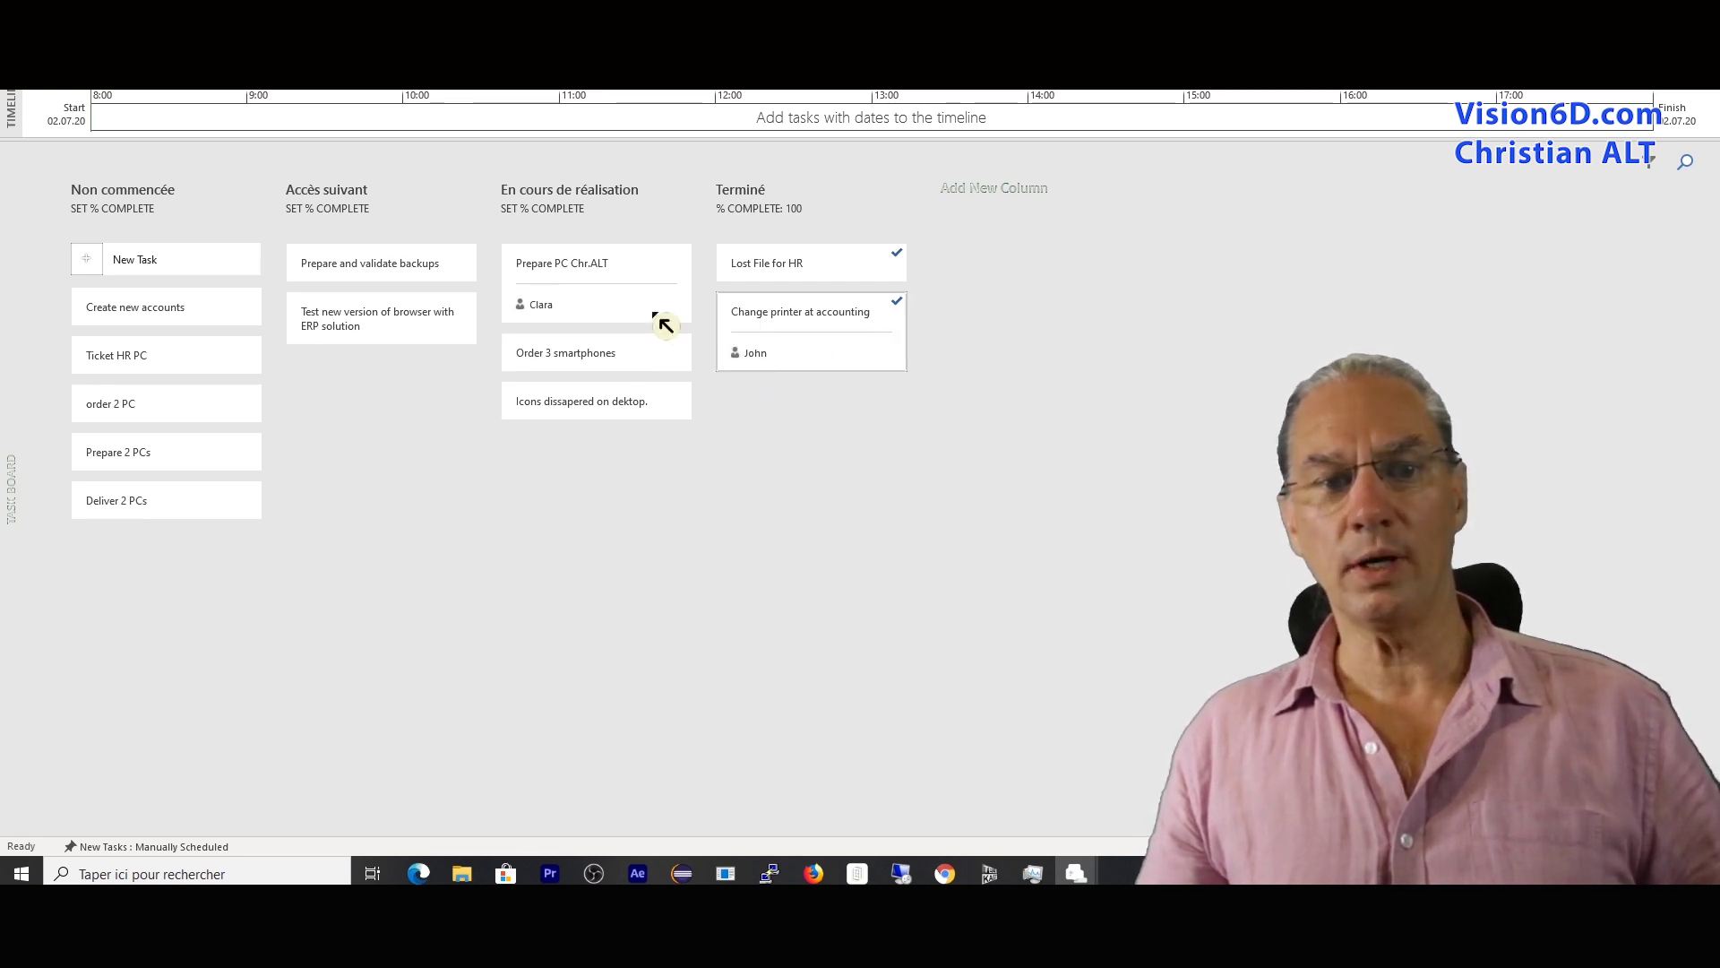
mouse_move(596, 296)
left_mouse_down()
mouse_move(717, 347)
mouse_move(818, 443)
left_mouse_up()
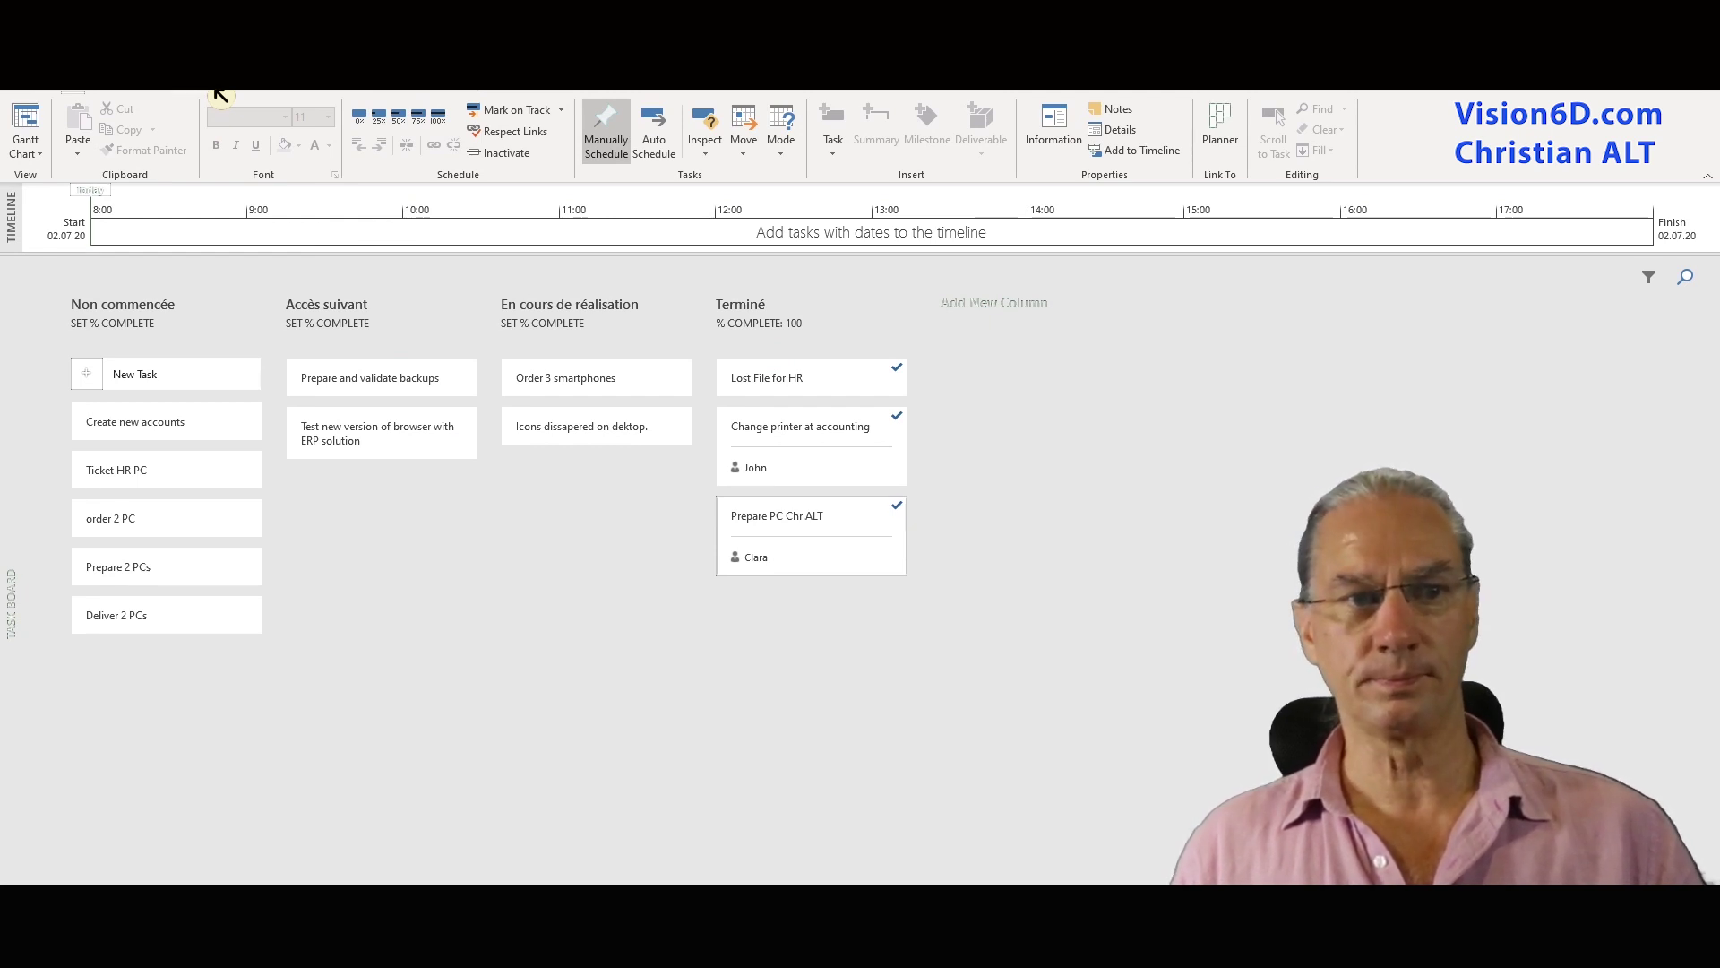
left_click(219, 92)
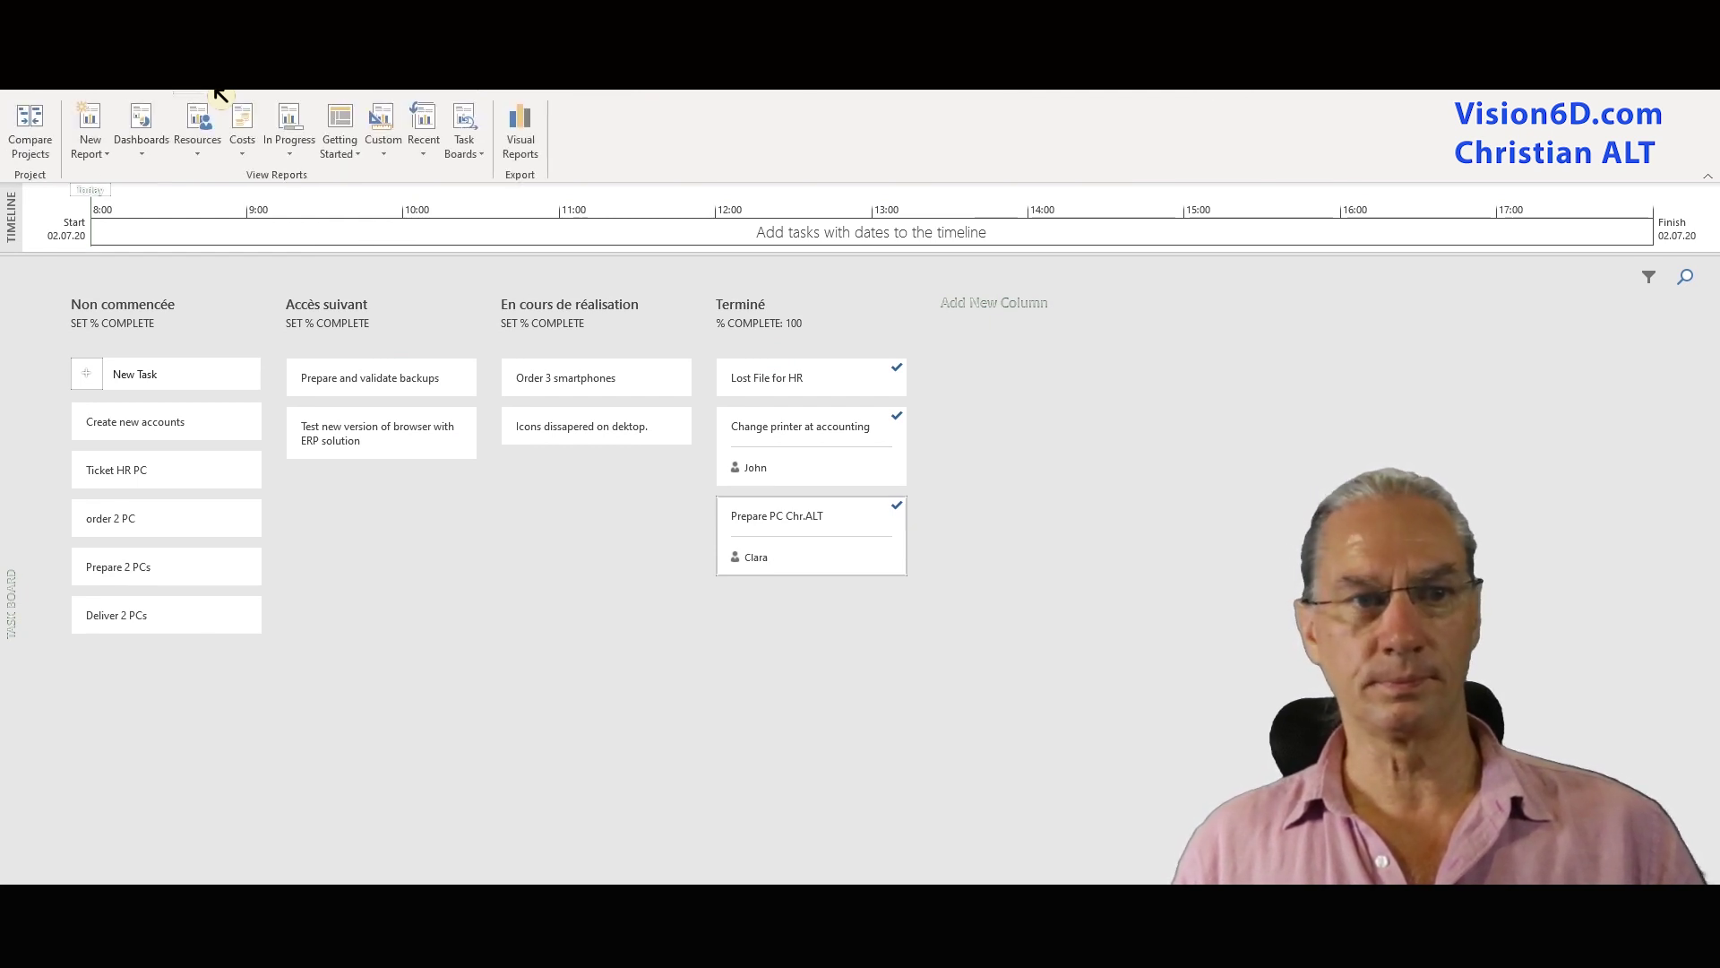
left_click(473, 139)
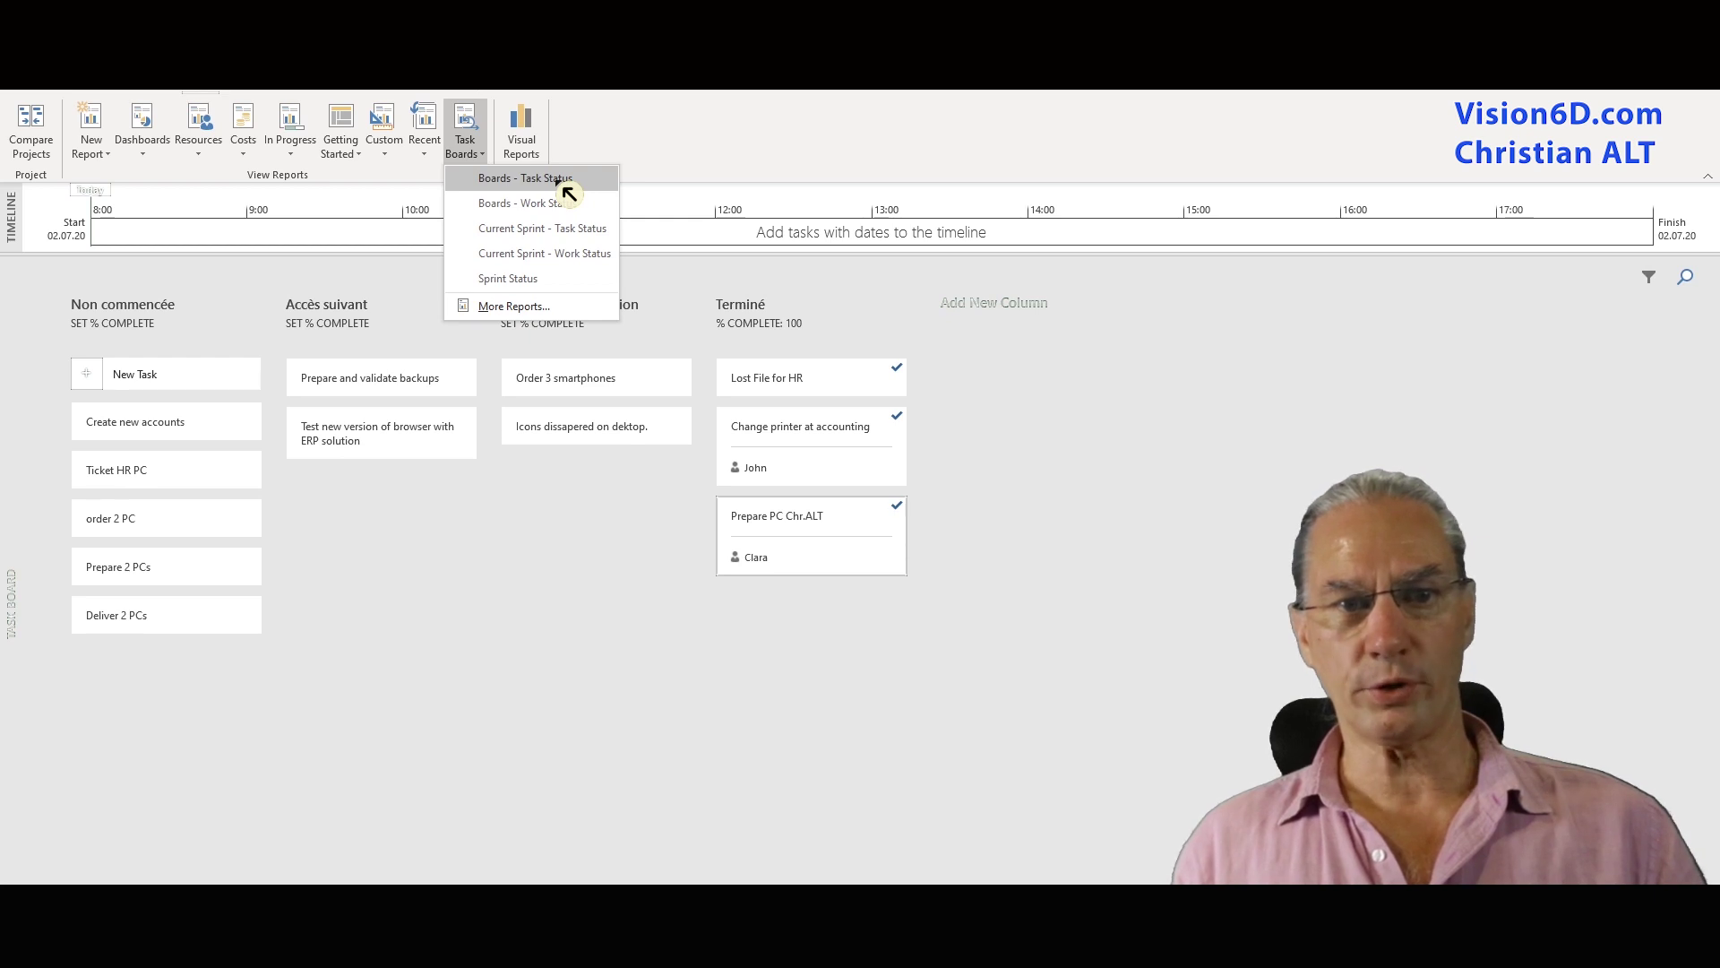
left_click(569, 184)
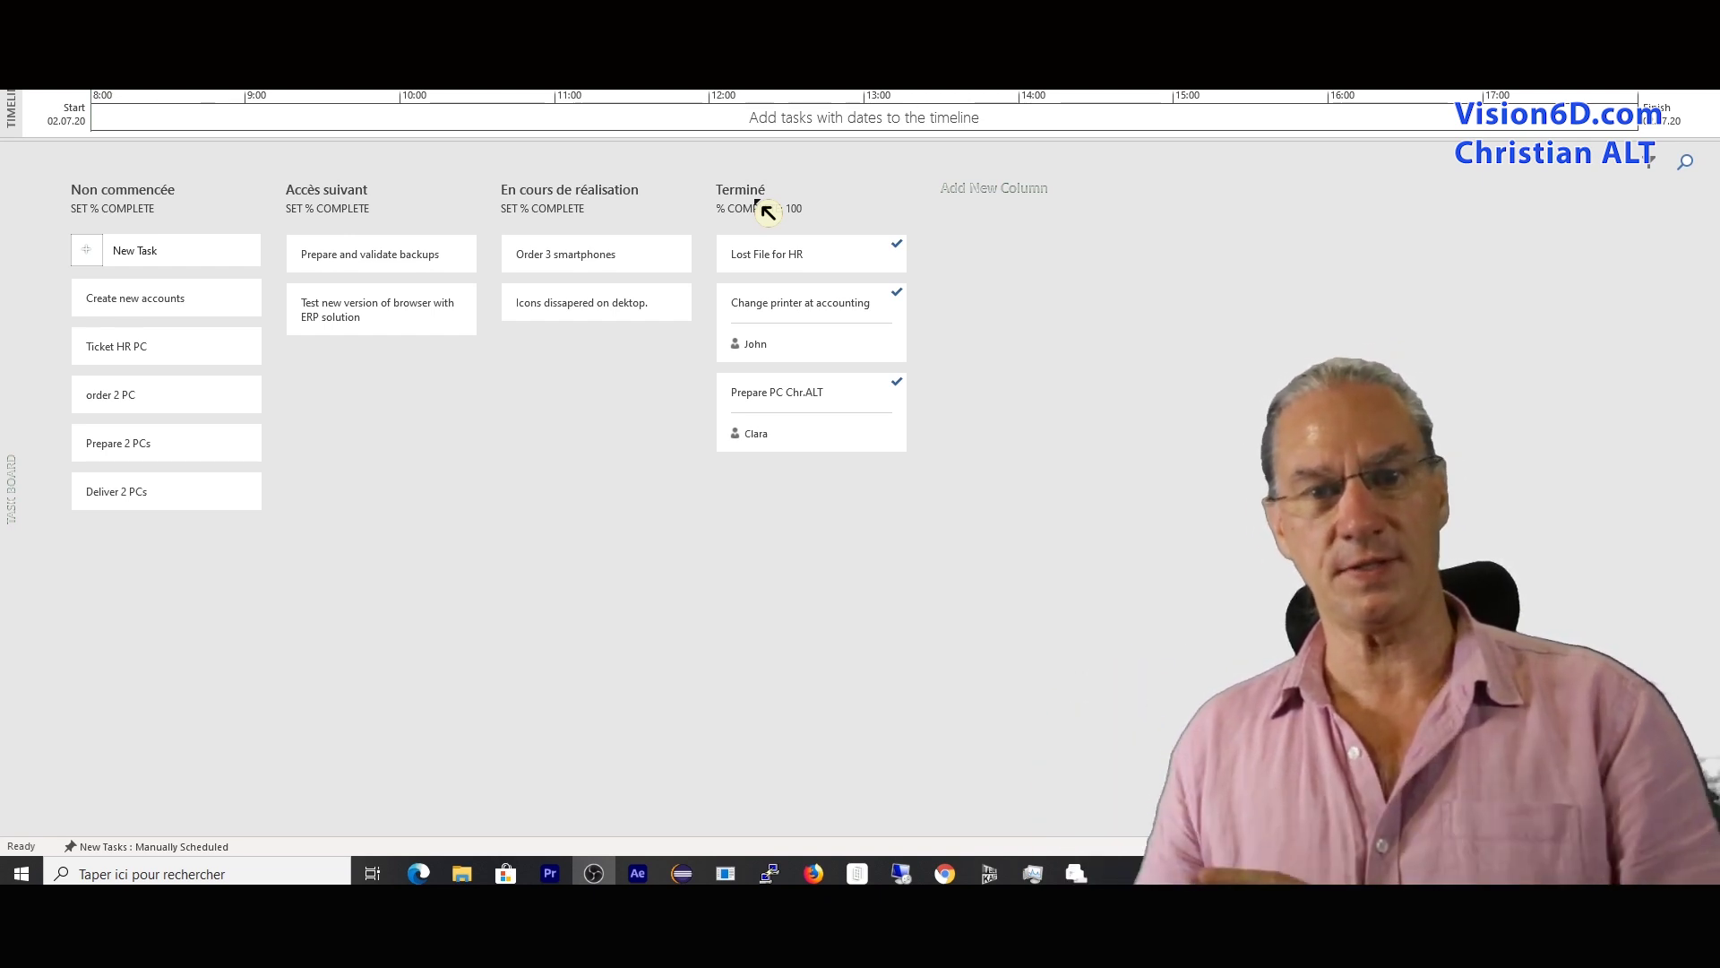
- Rename the Terminé column to Test and set it to 80% complete
right_click(759, 191)
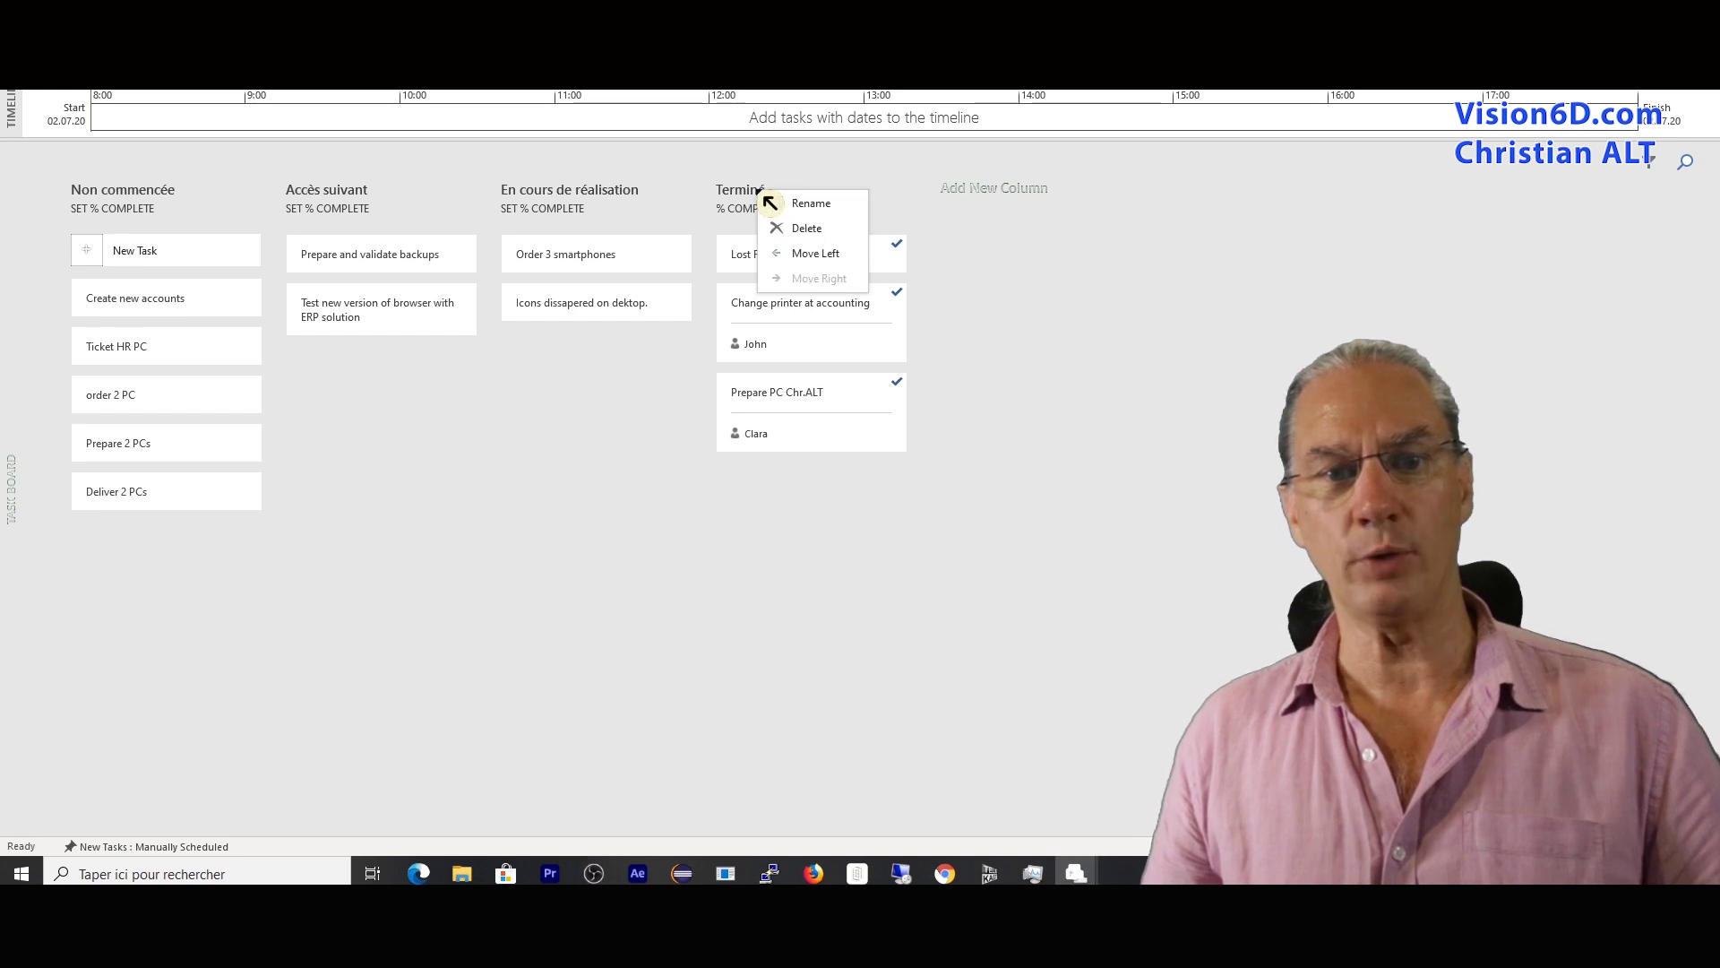
left_click(819, 204)
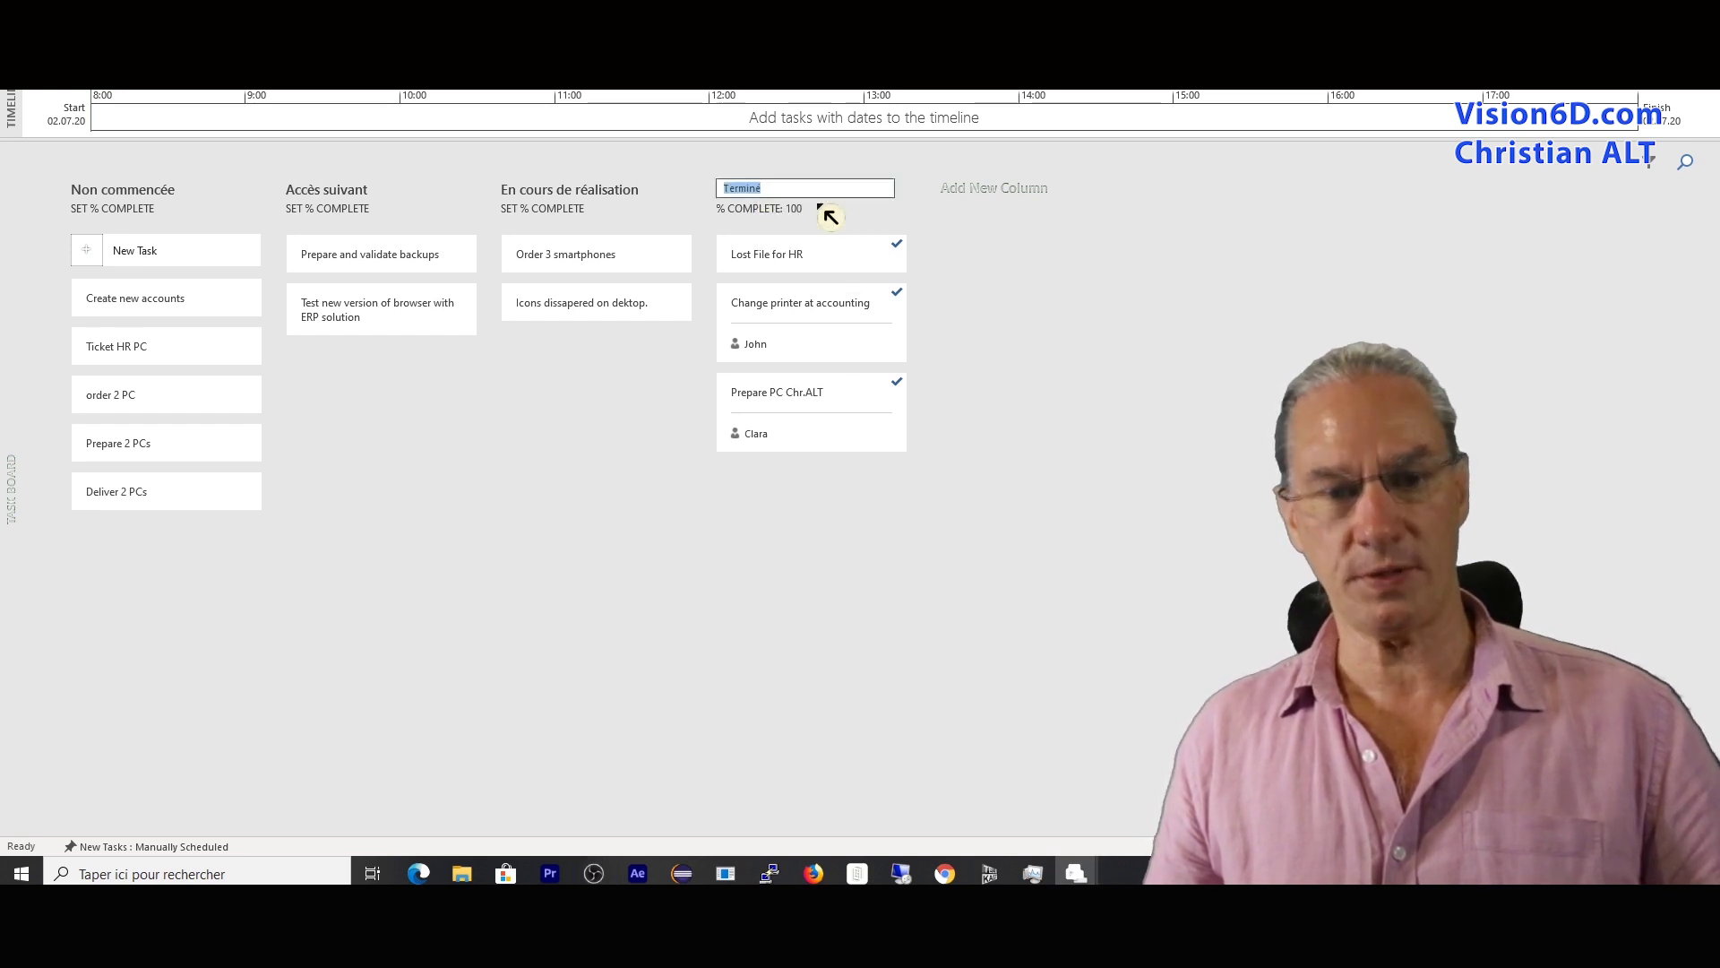
type("Test")
key("Return")
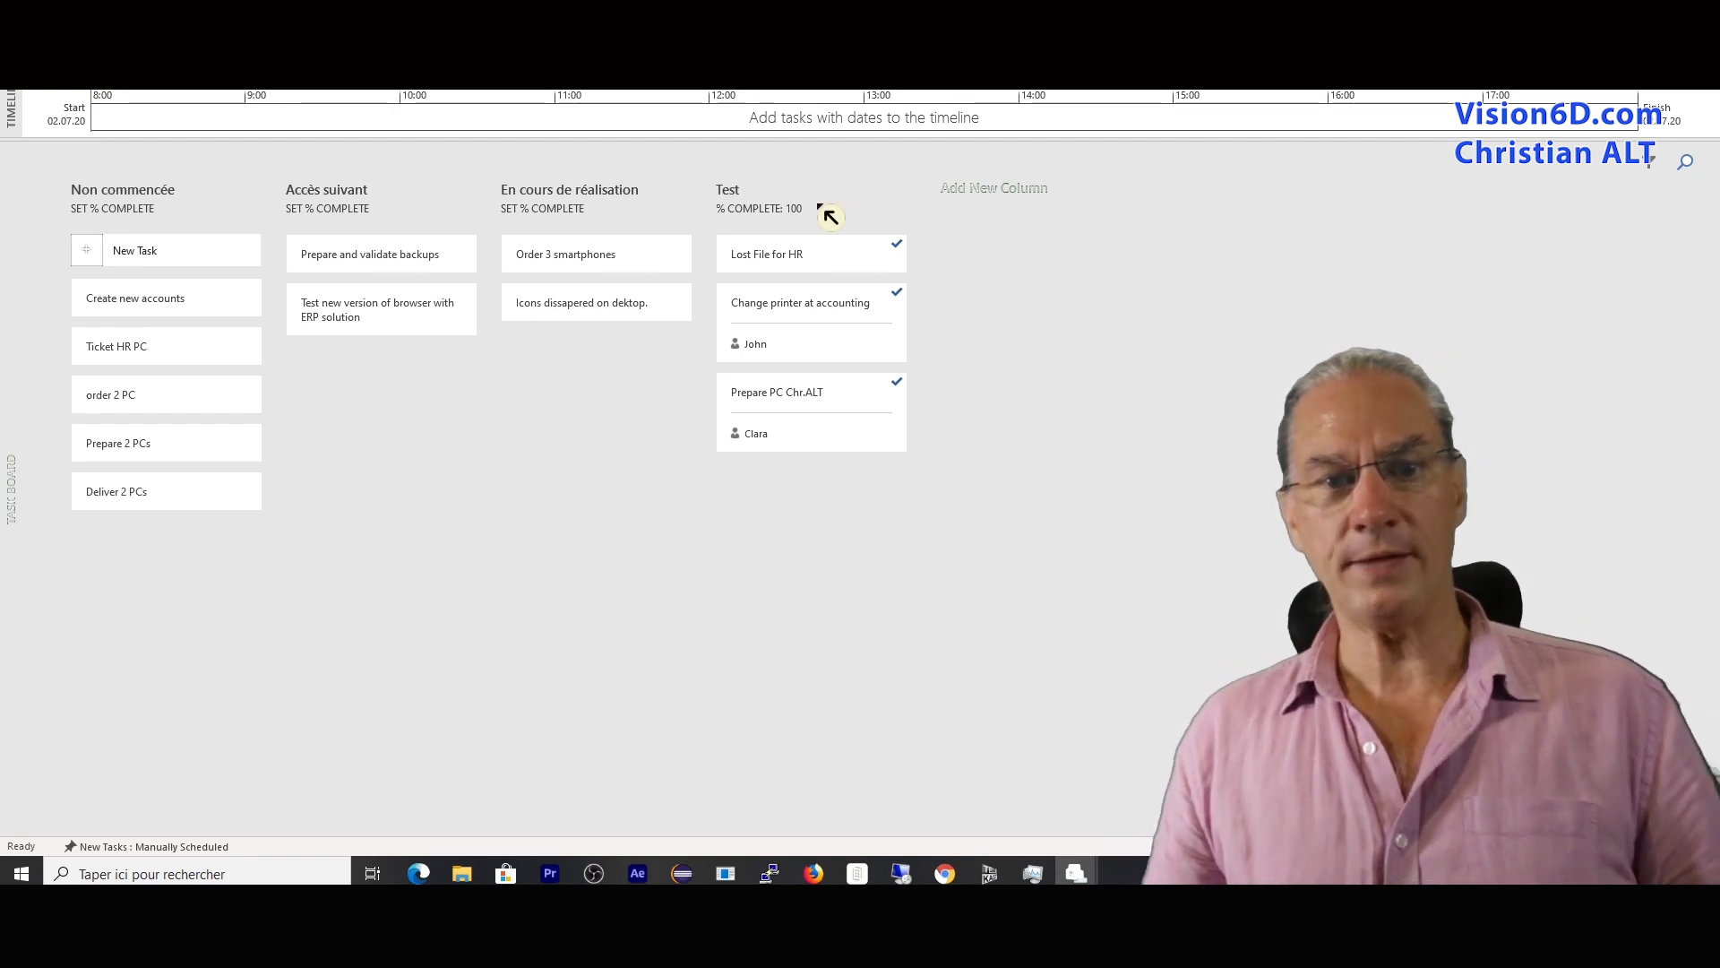
left_click(798, 209)
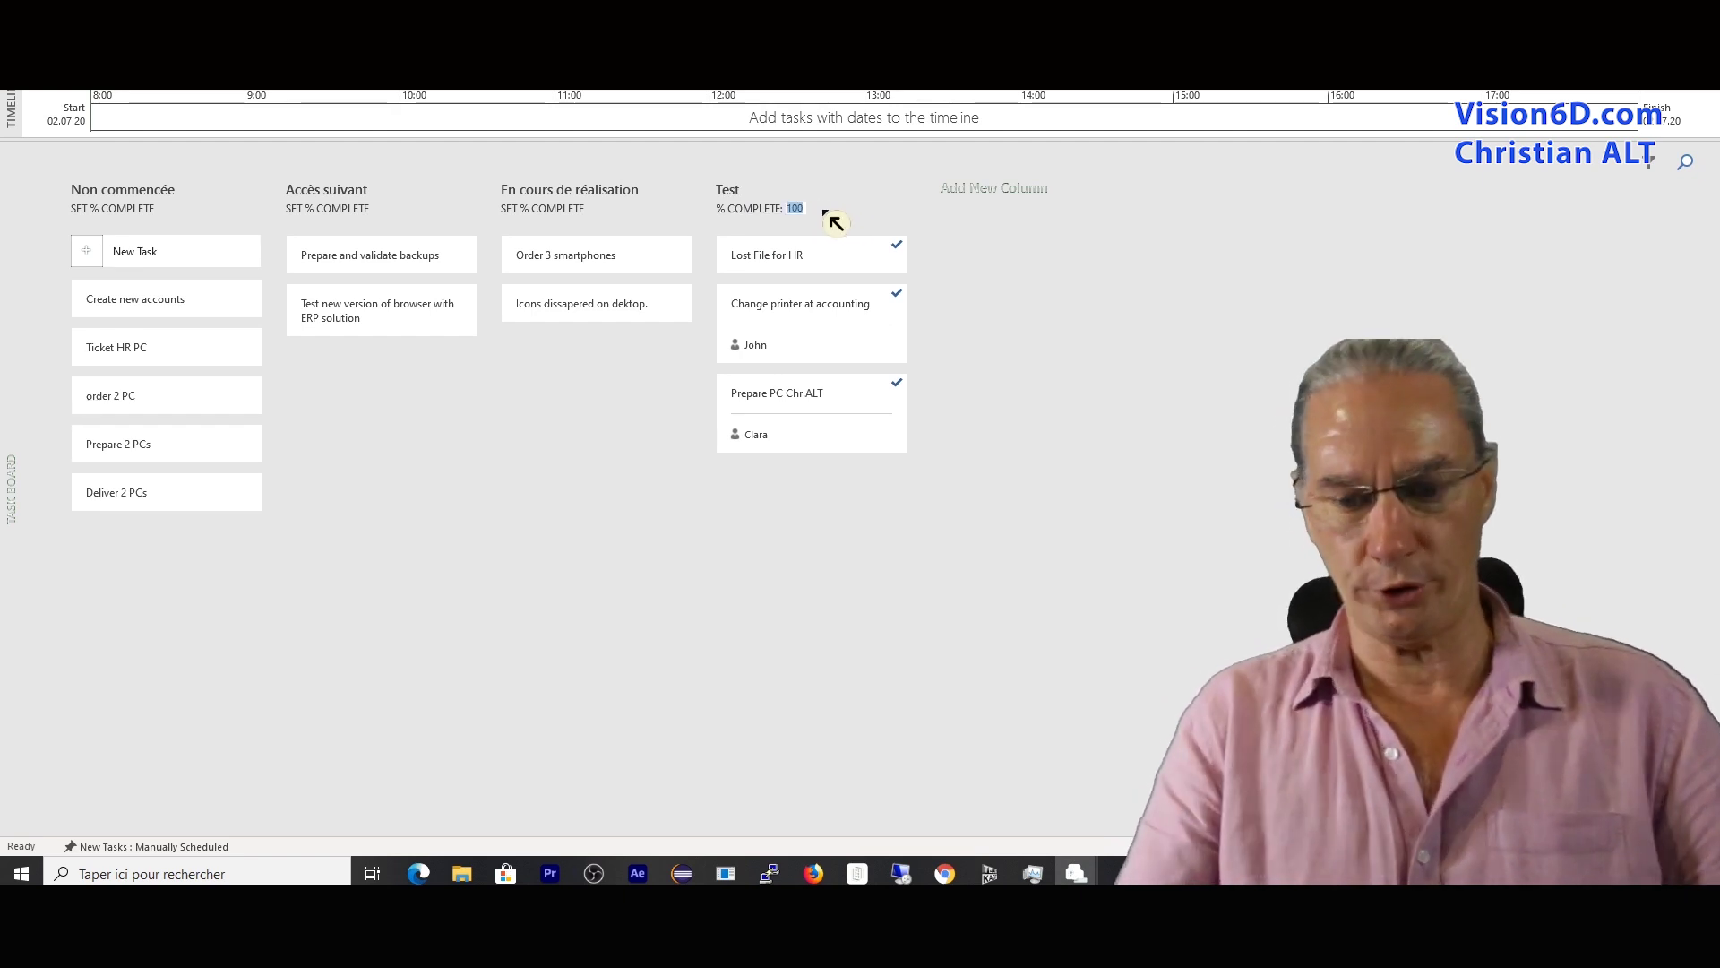
type("80")
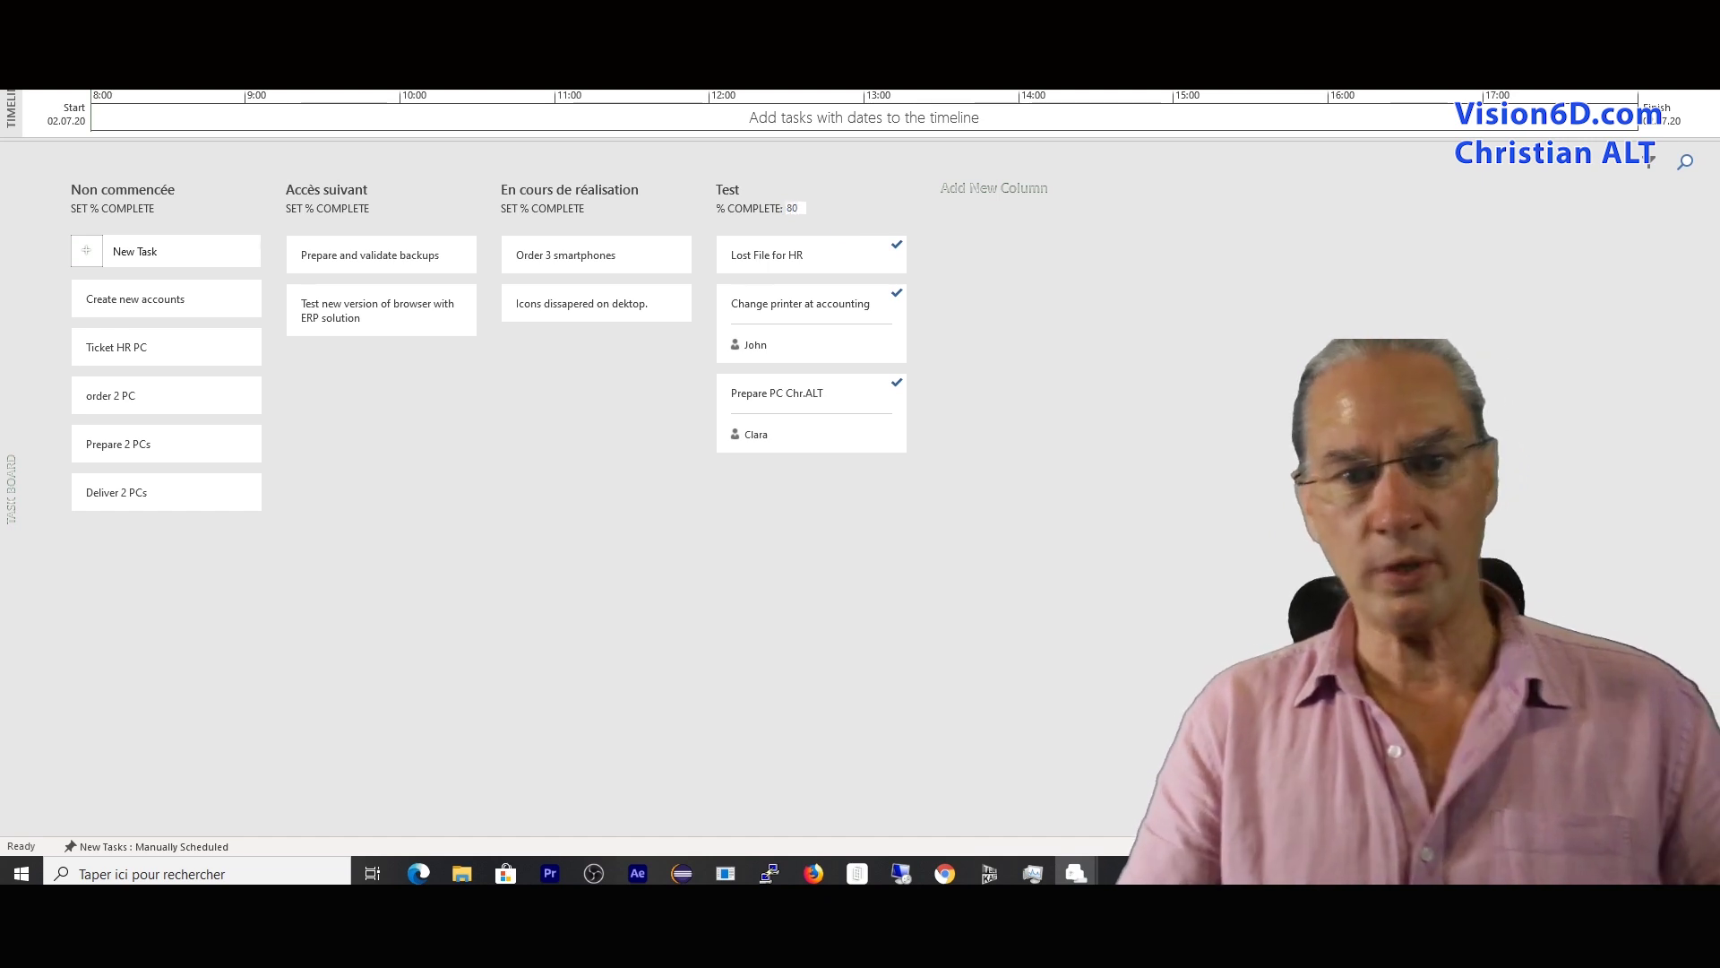
left_click(826, 214)
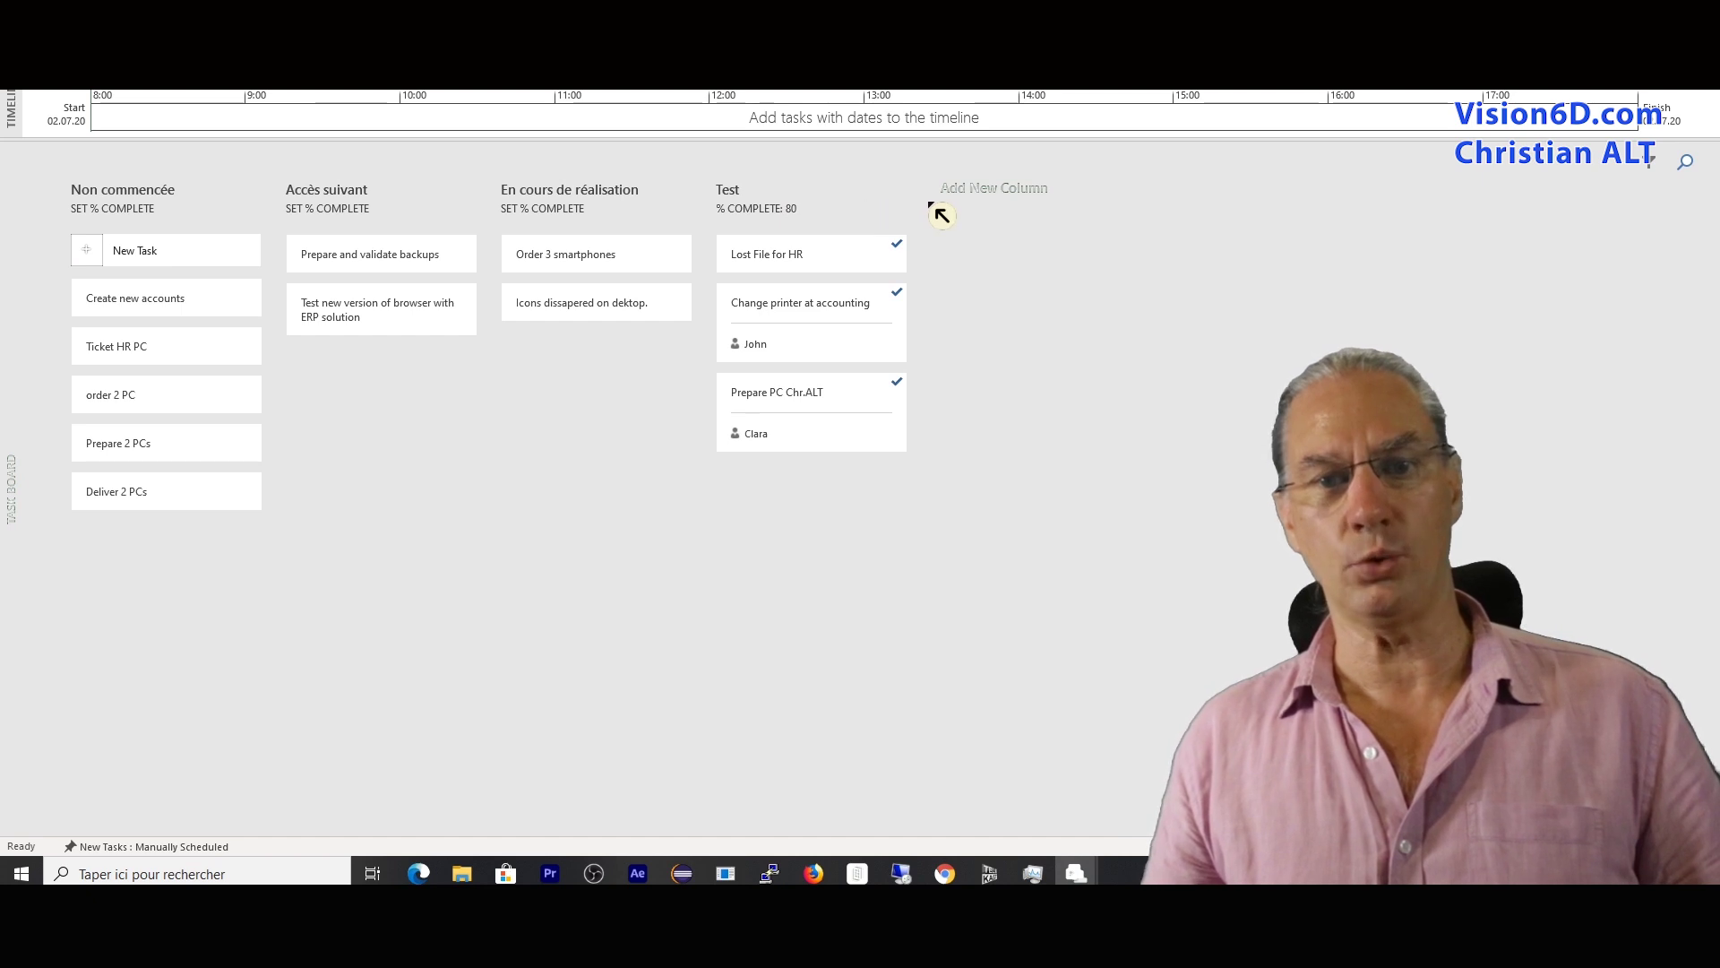
- Add a new Done column set to 100% complete
left_click(985, 190)
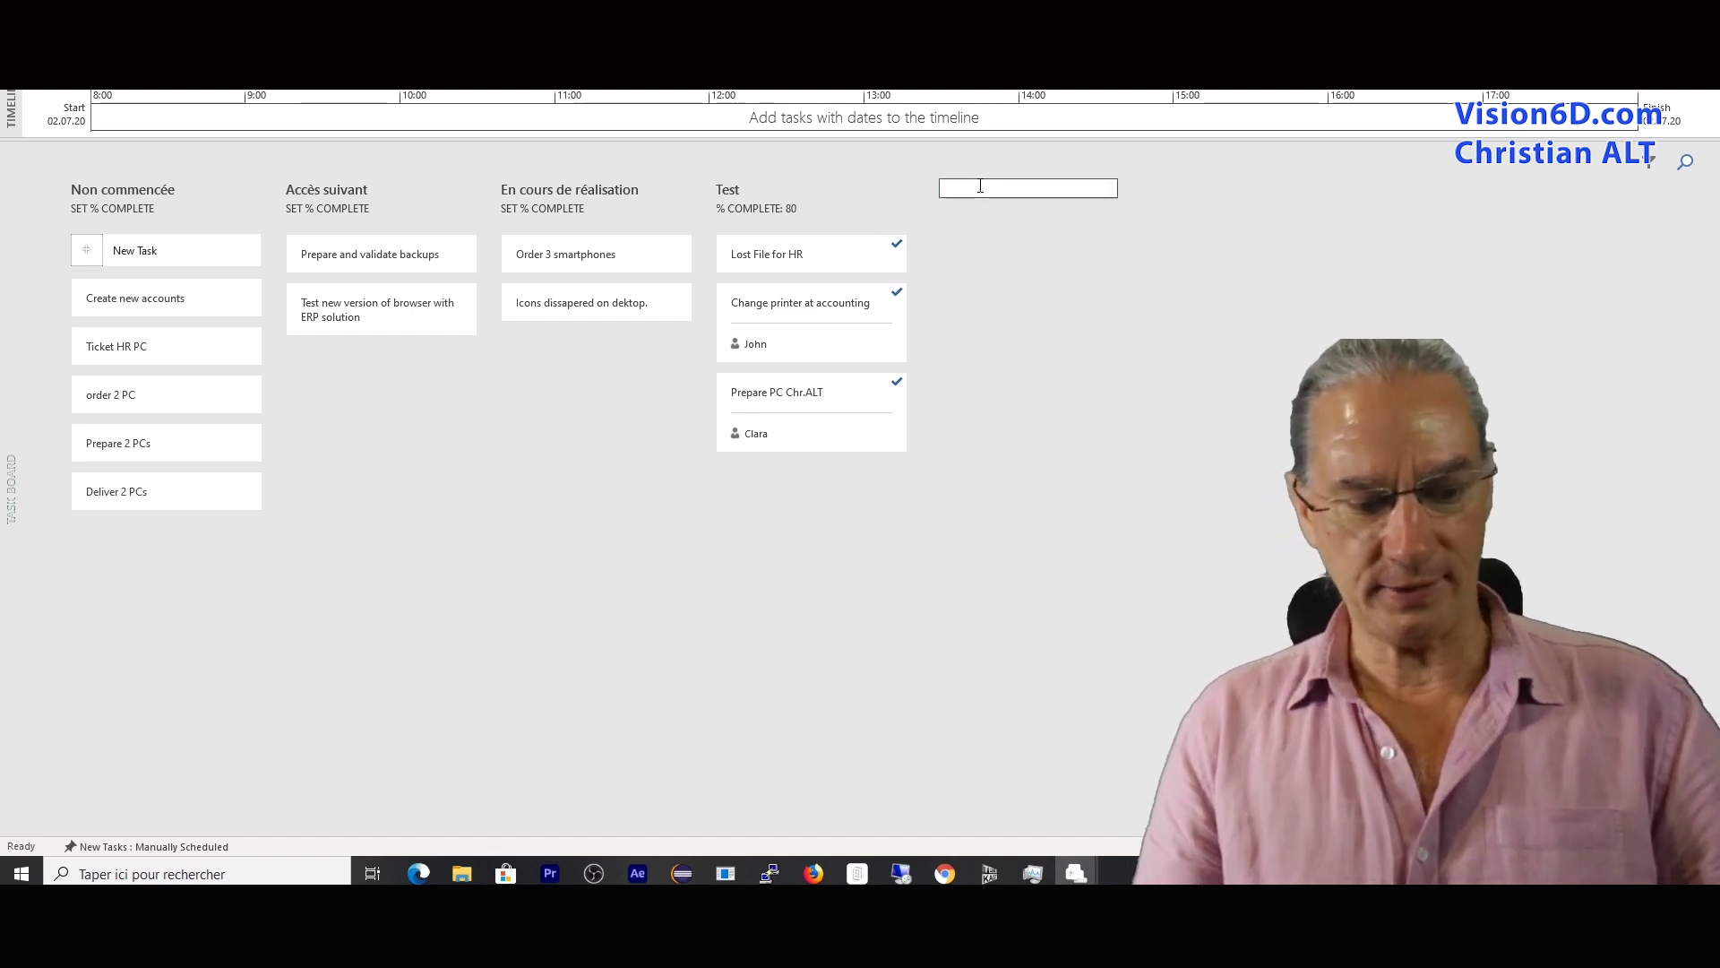
type("Done")
key("Return")
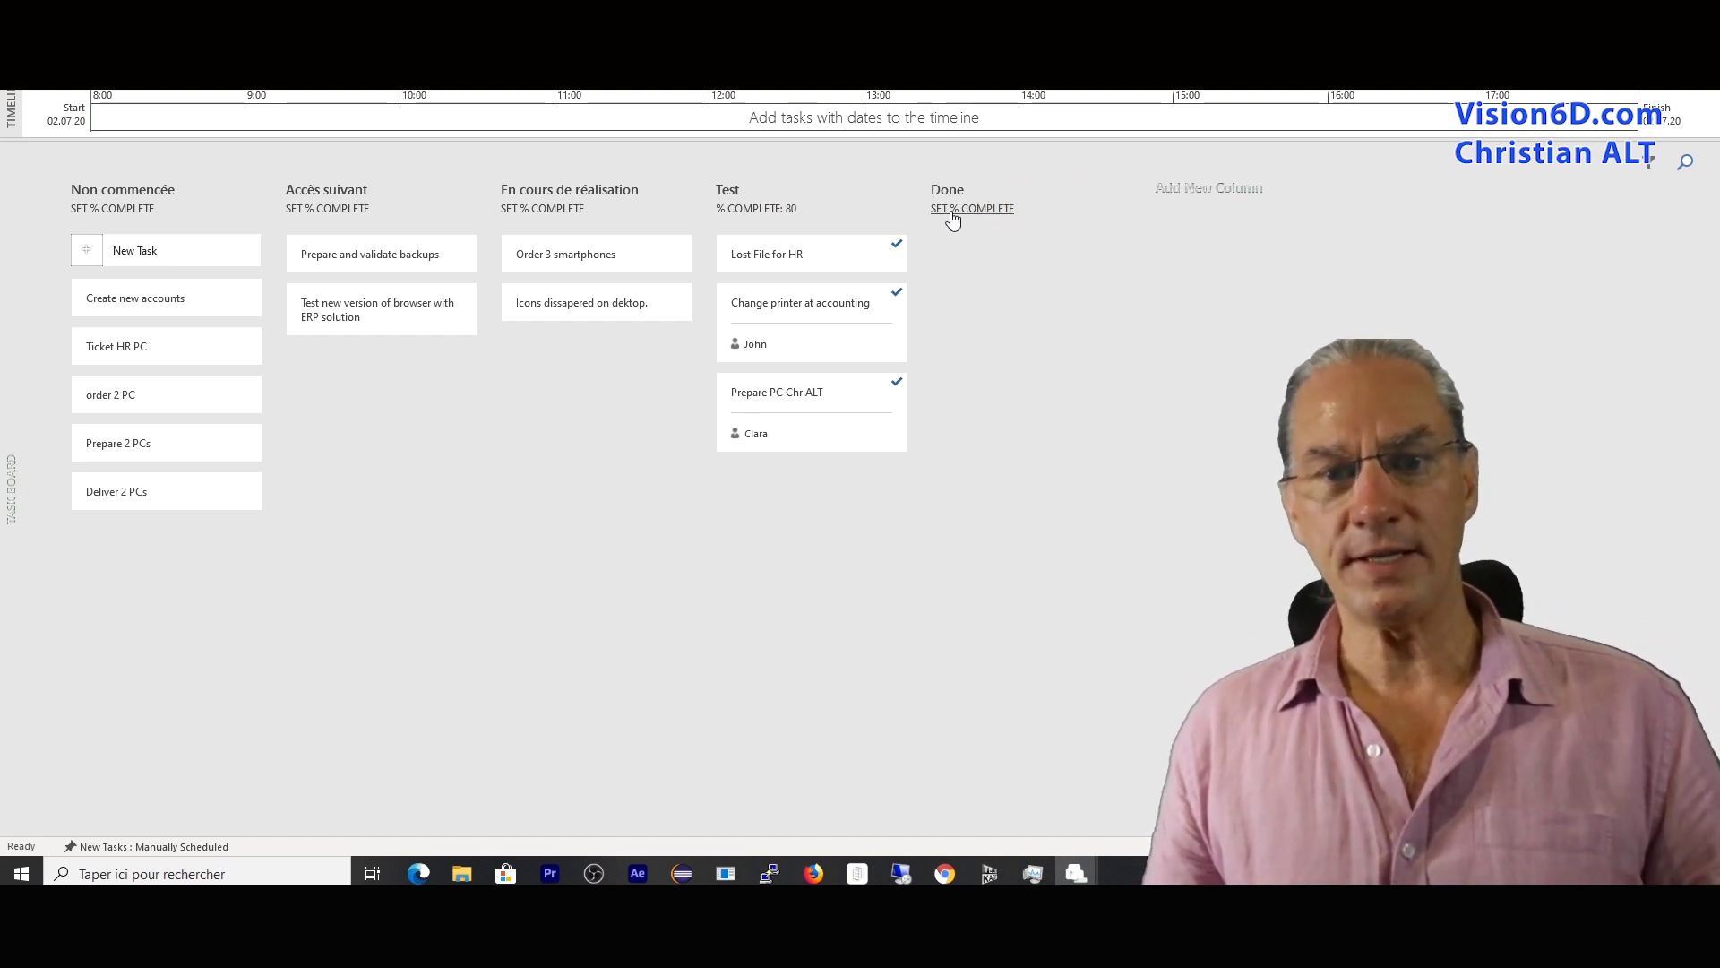
left_click(991, 211)
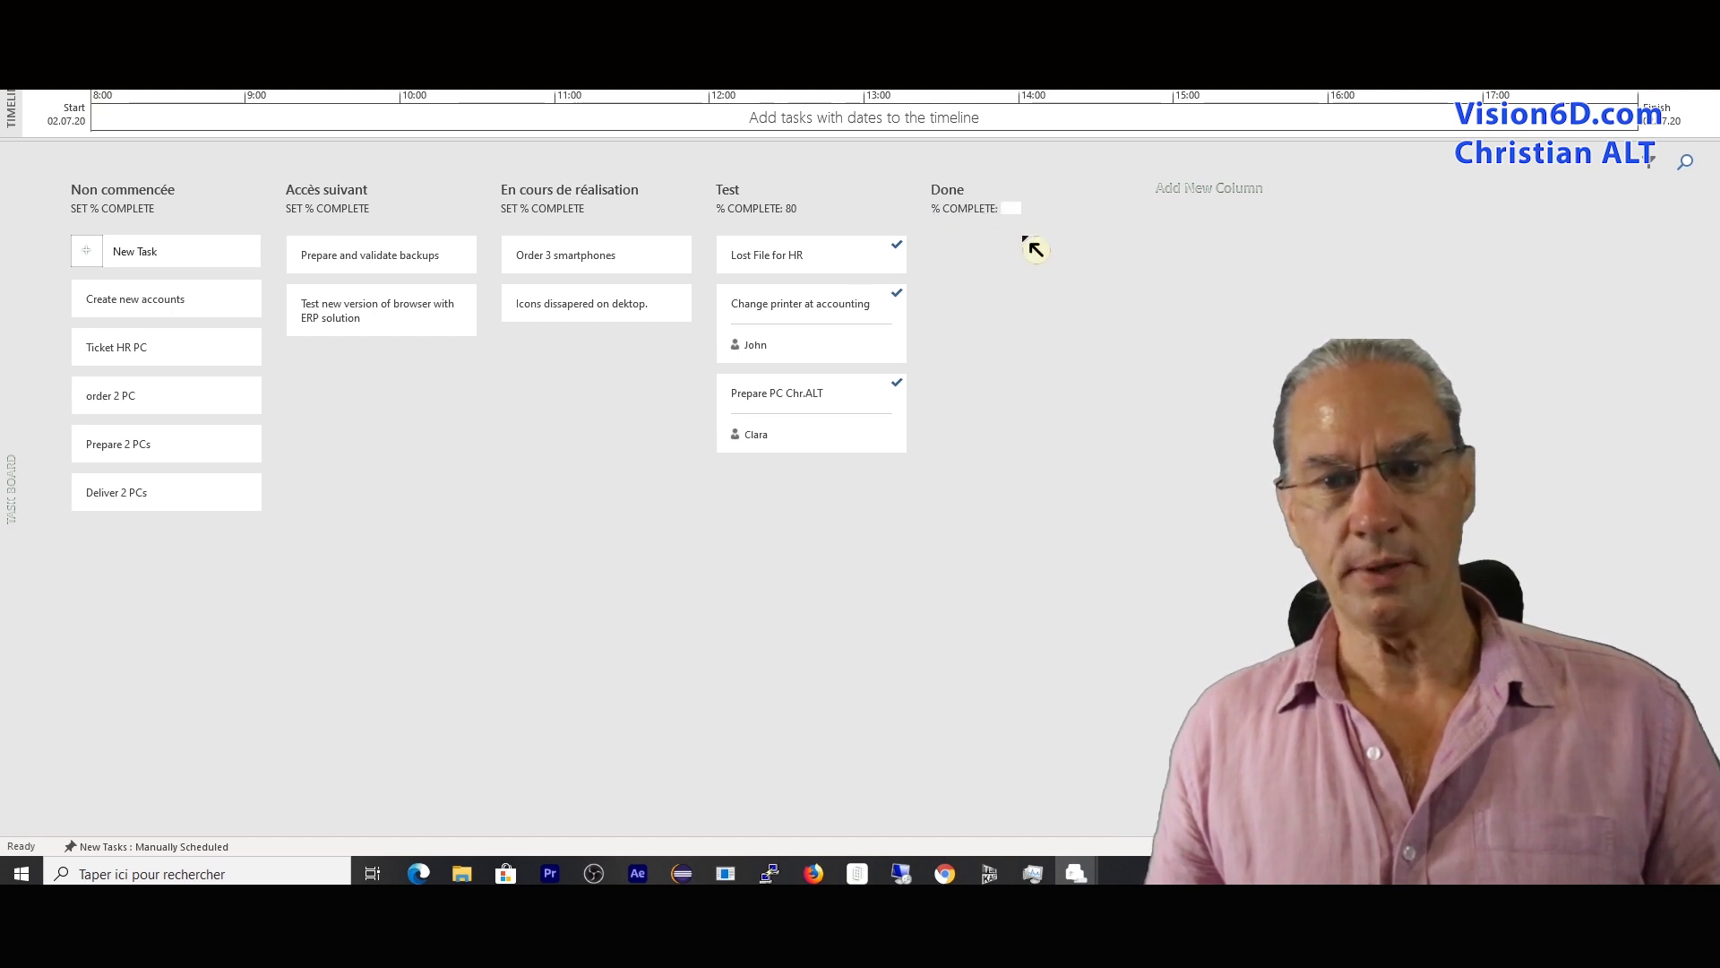
type("100")
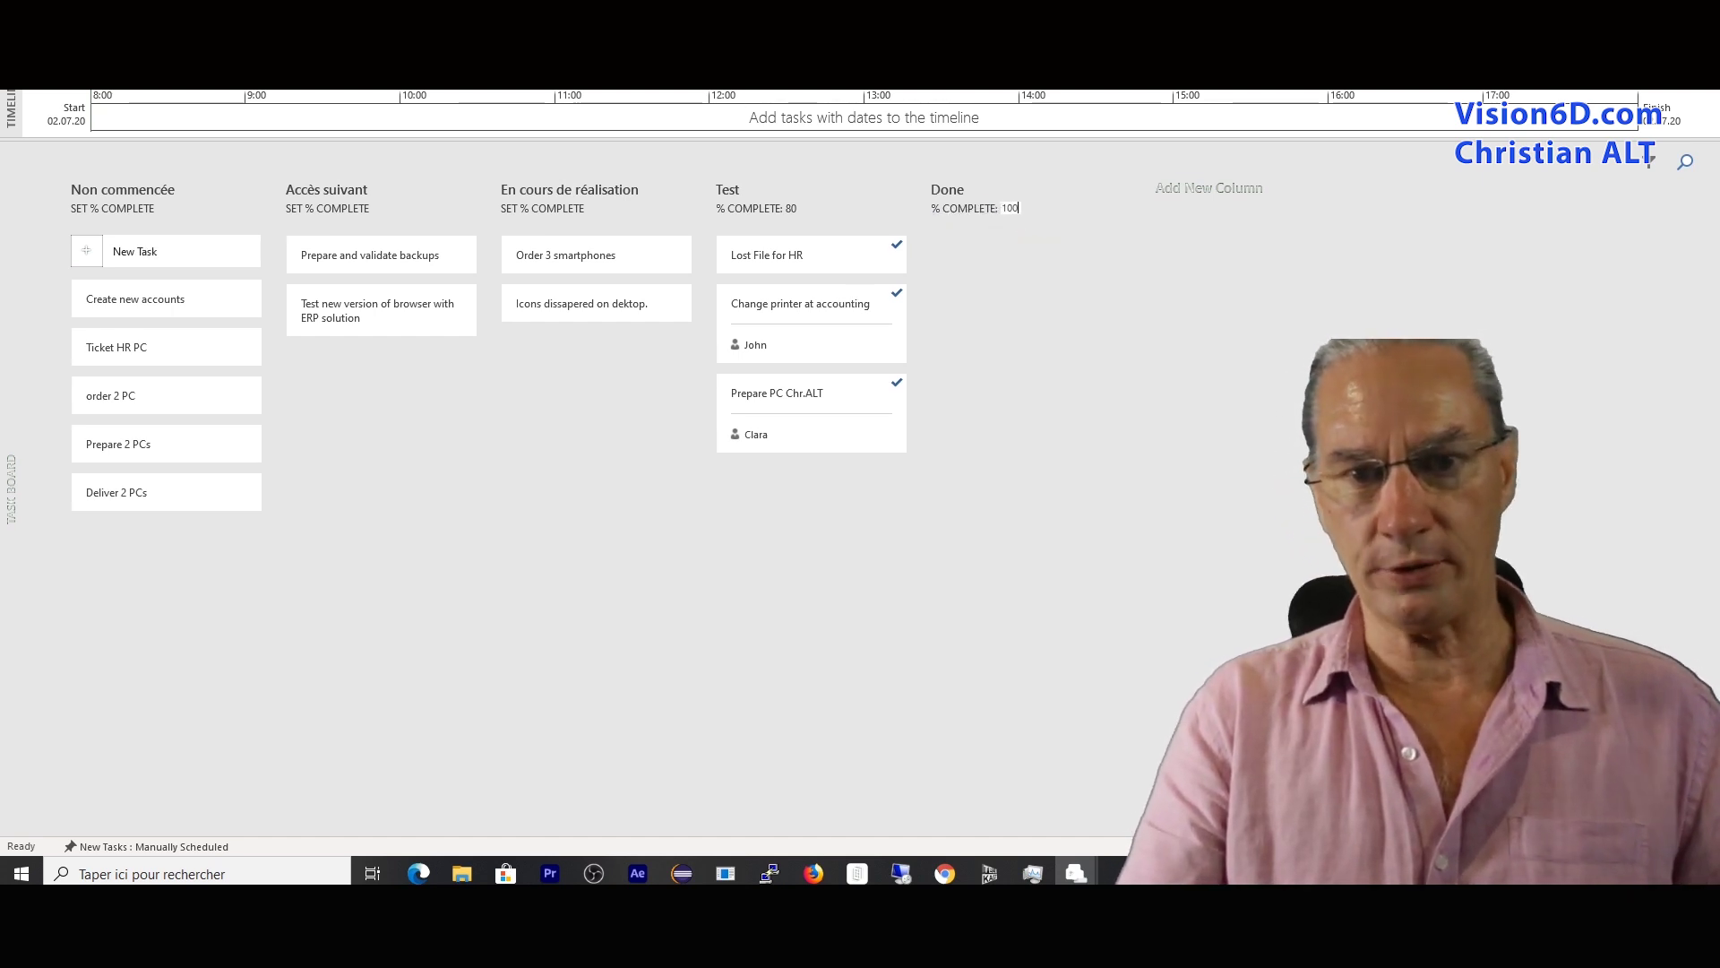
left_click(1035, 249)
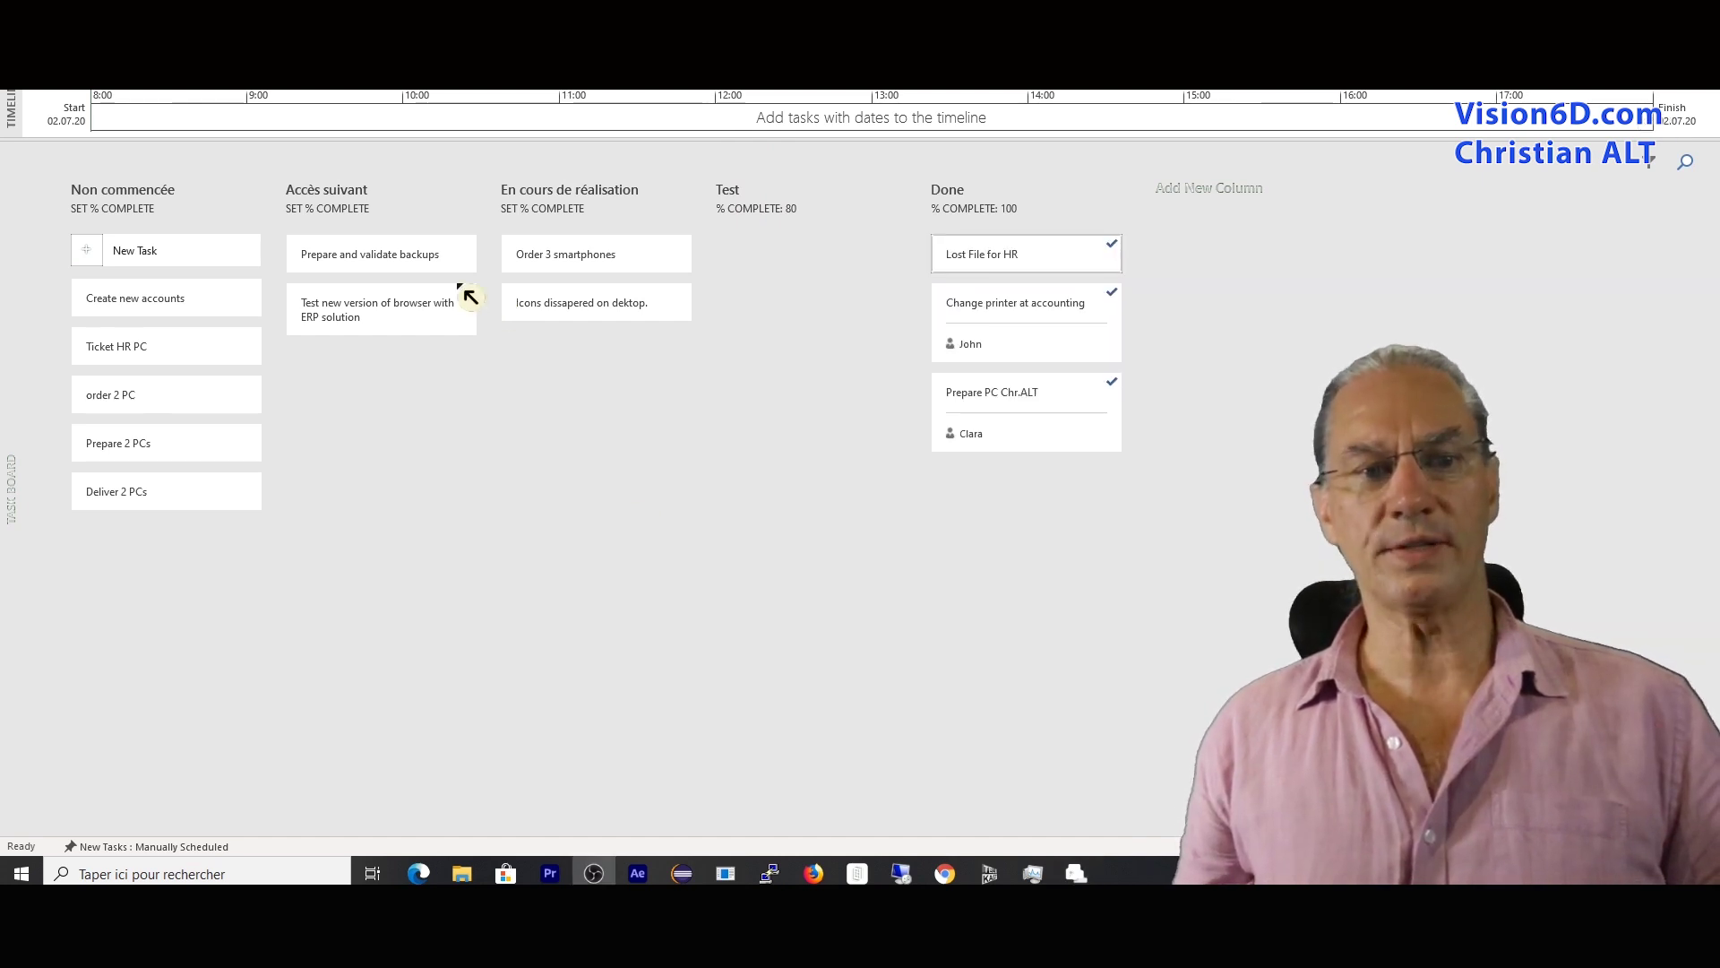
- Move smartphones to Done, icons to Test, browser and backups in progress, Ticket HR PC and new accounts next up
left_click(563, 263)
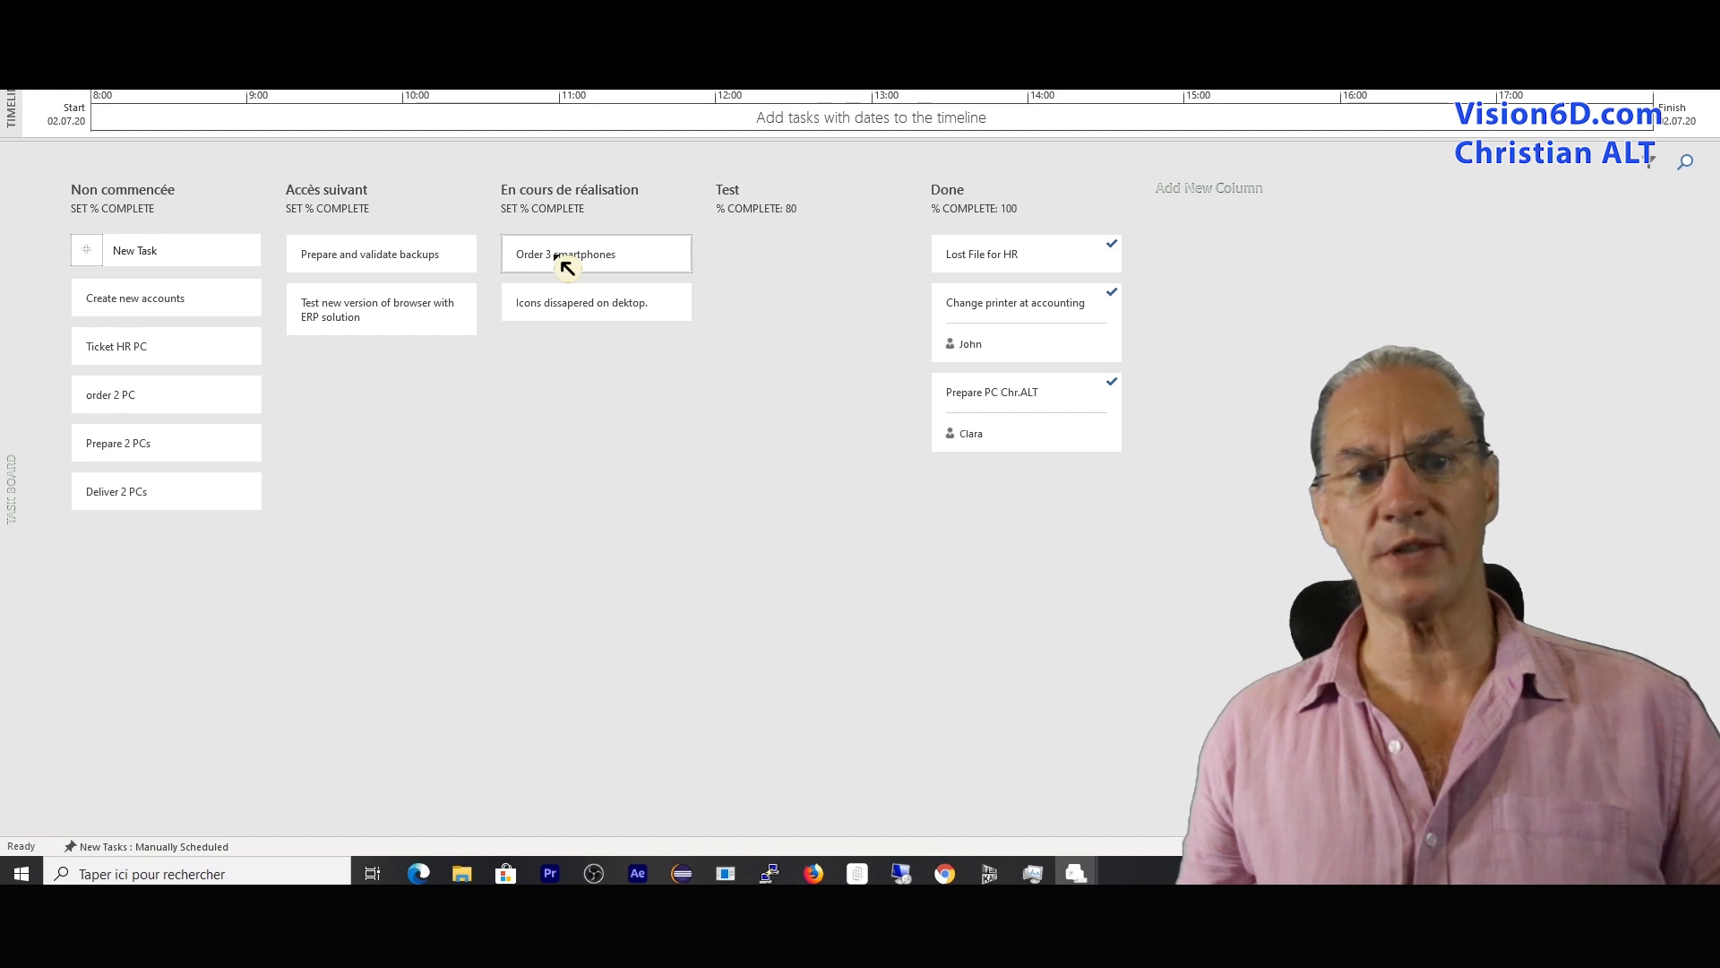
left_click_drag(562, 260, 990, 498)
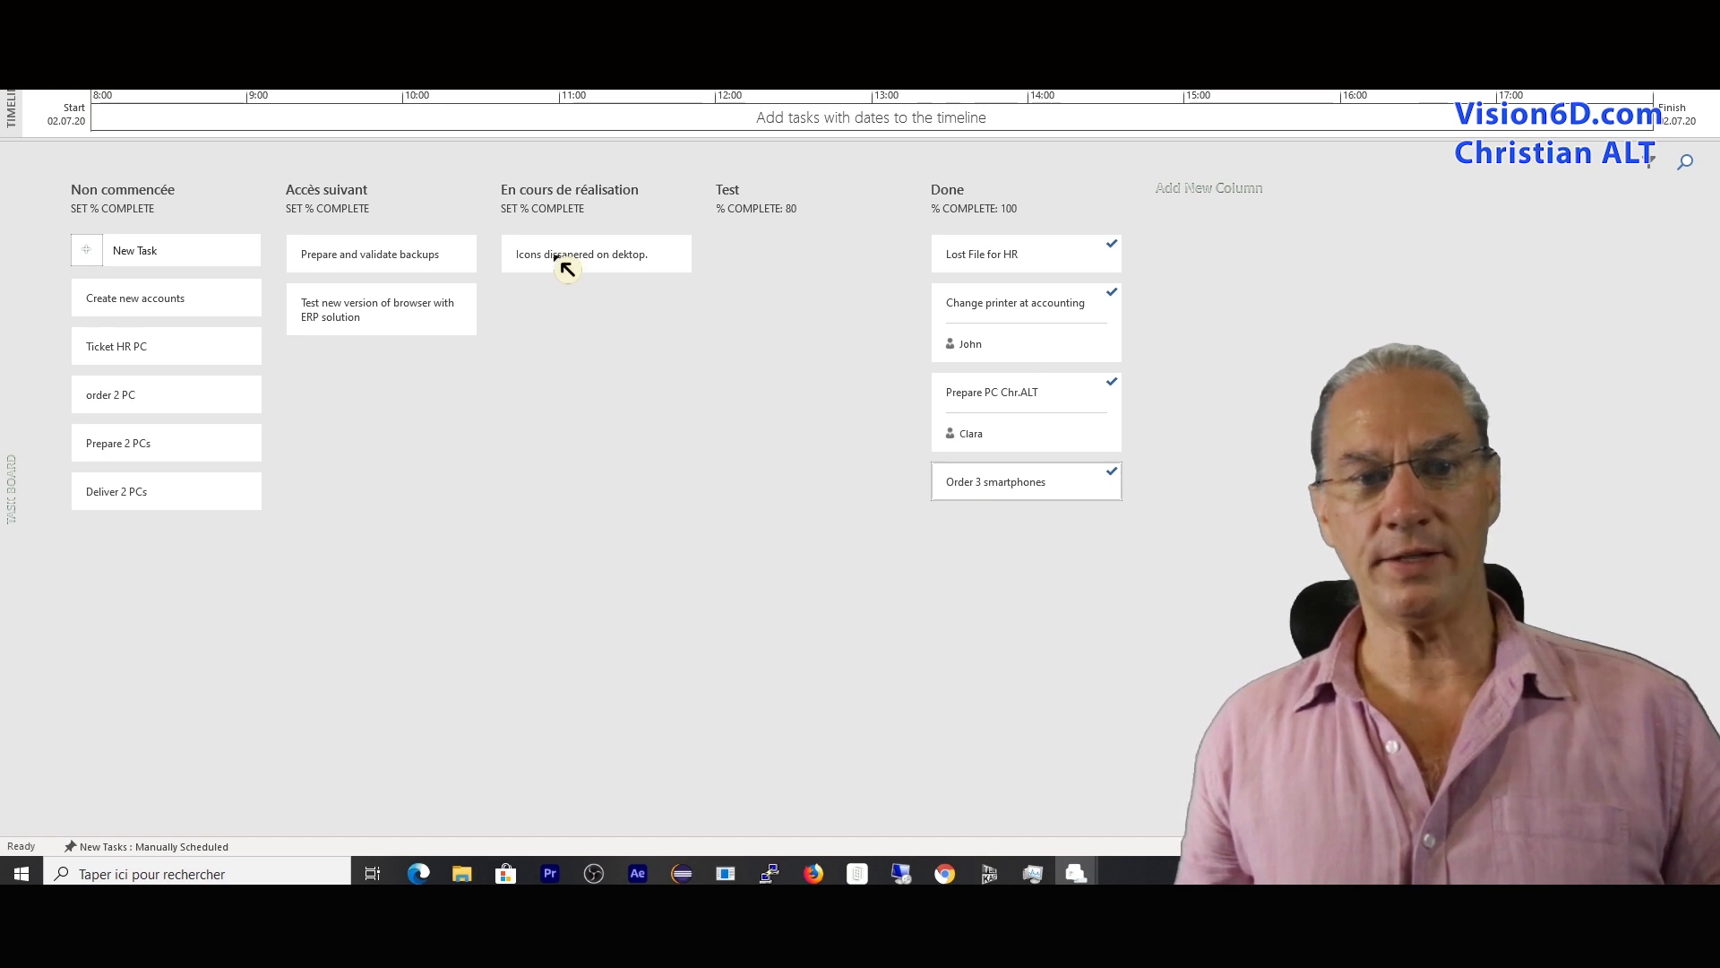
left_click_drag(562, 263, 767, 260)
left_click_drag(347, 327, 568, 334)
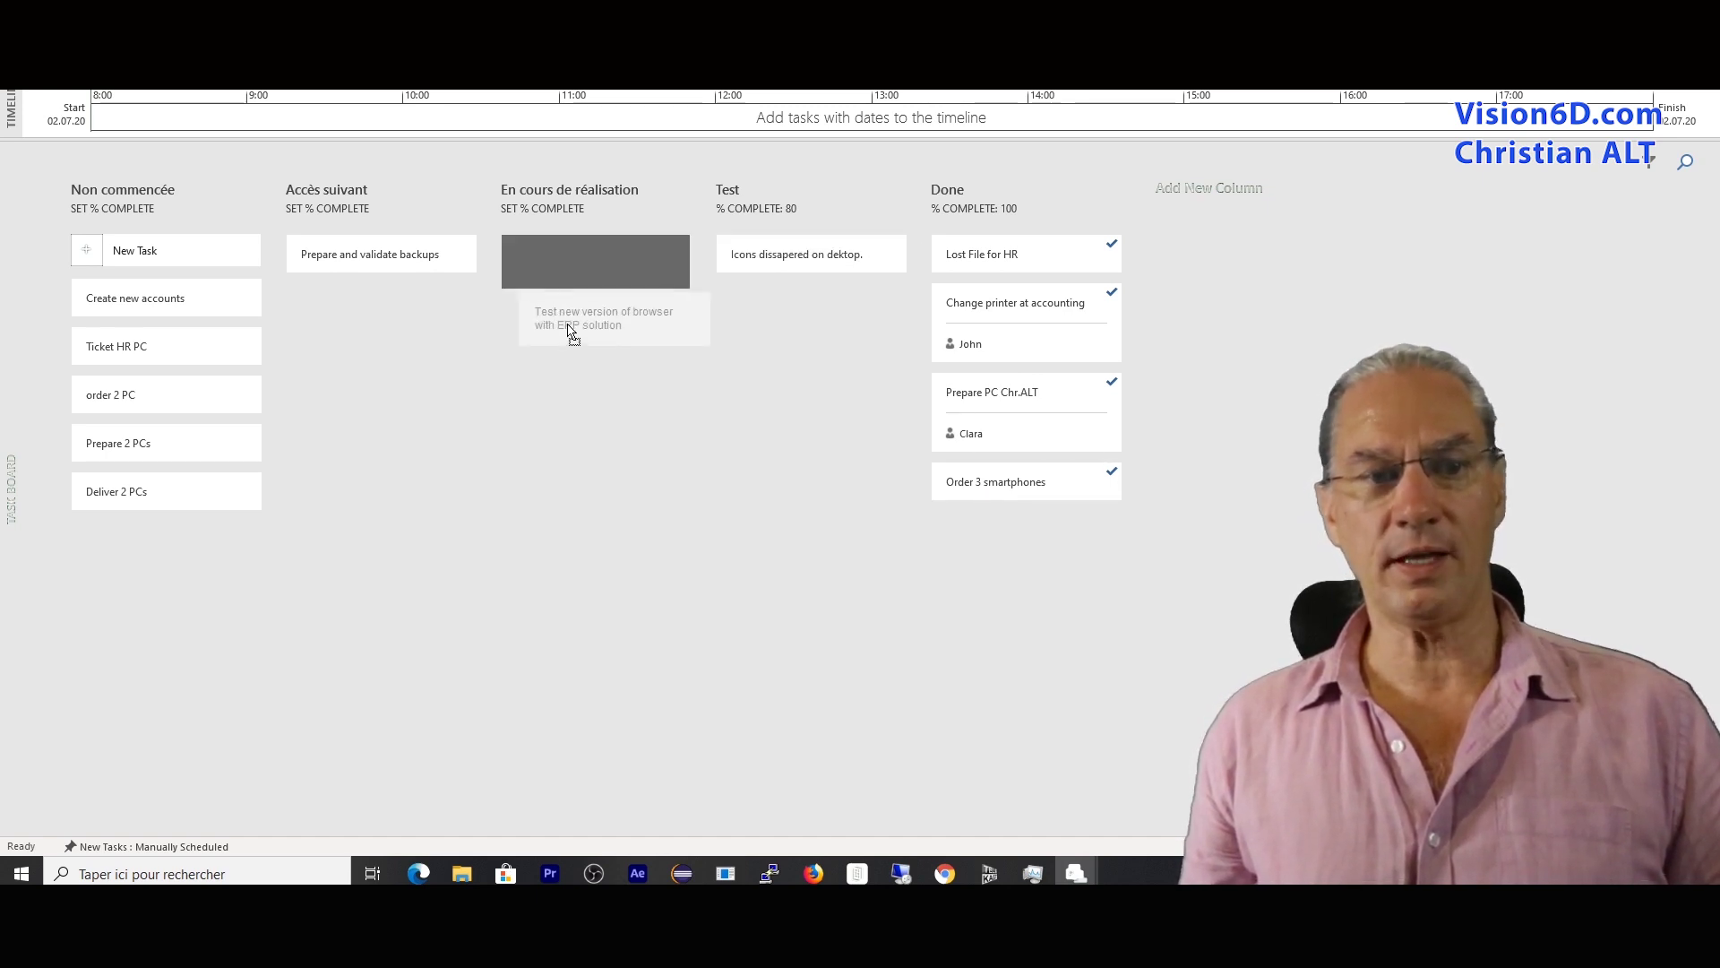
left_click_drag(352, 258, 569, 332)
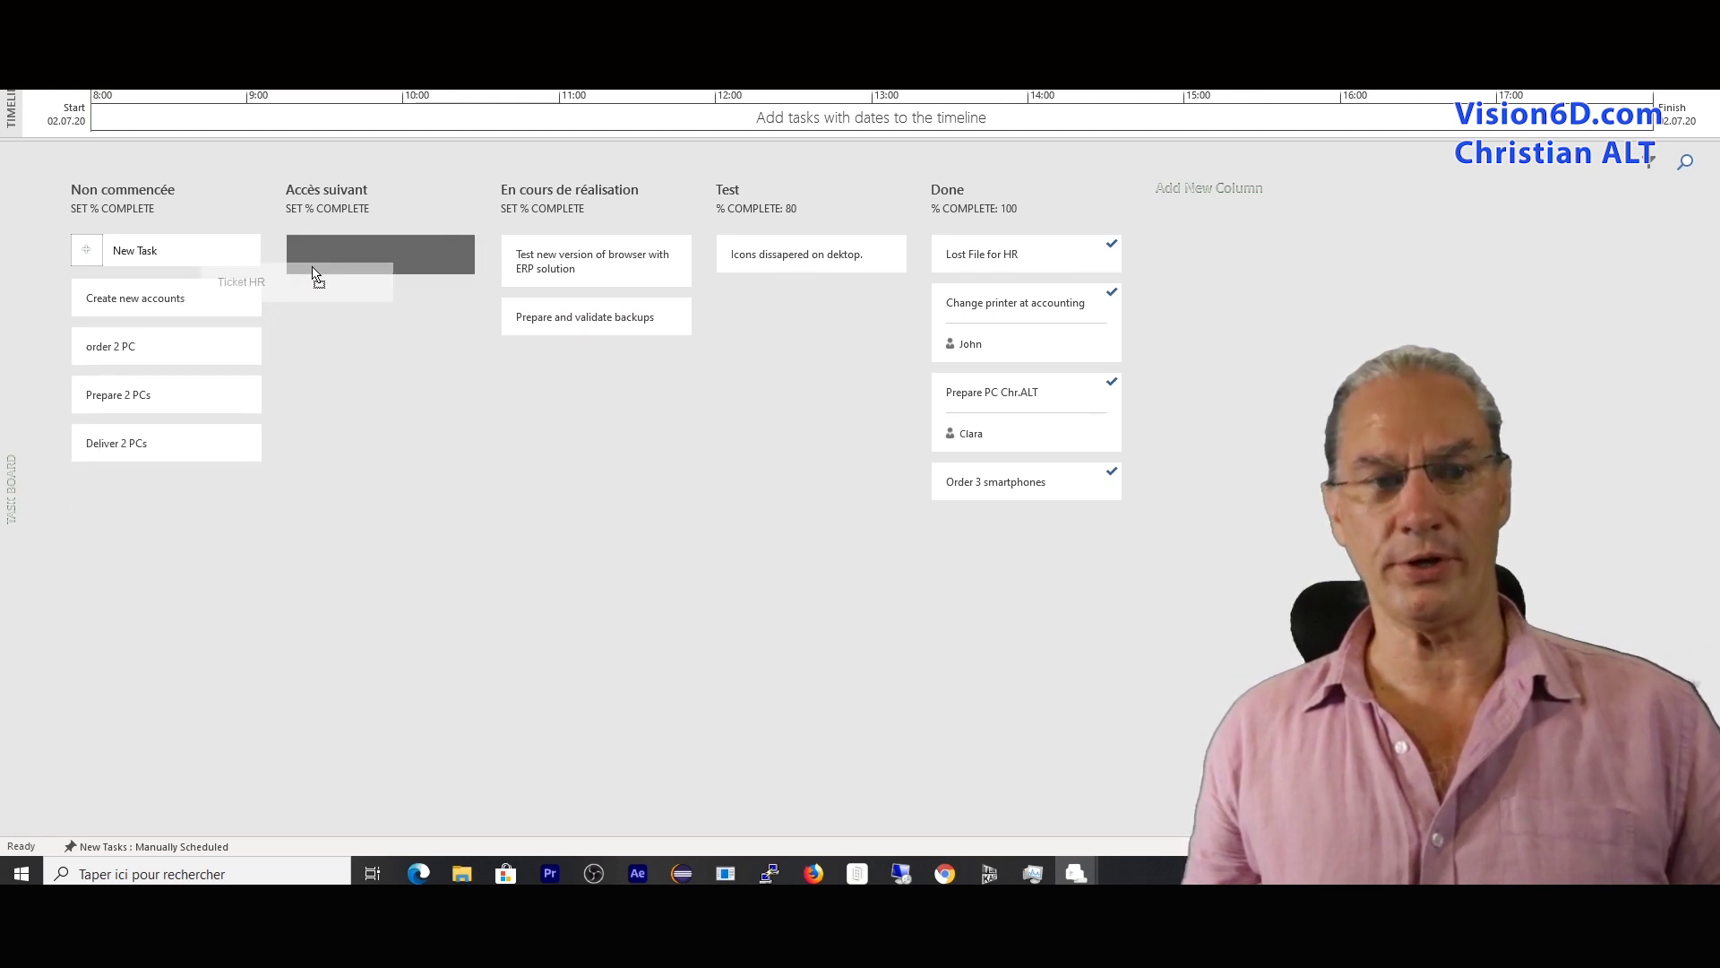
left_click_drag(173, 358, 358, 255)
left_click_drag(169, 300, 383, 303)
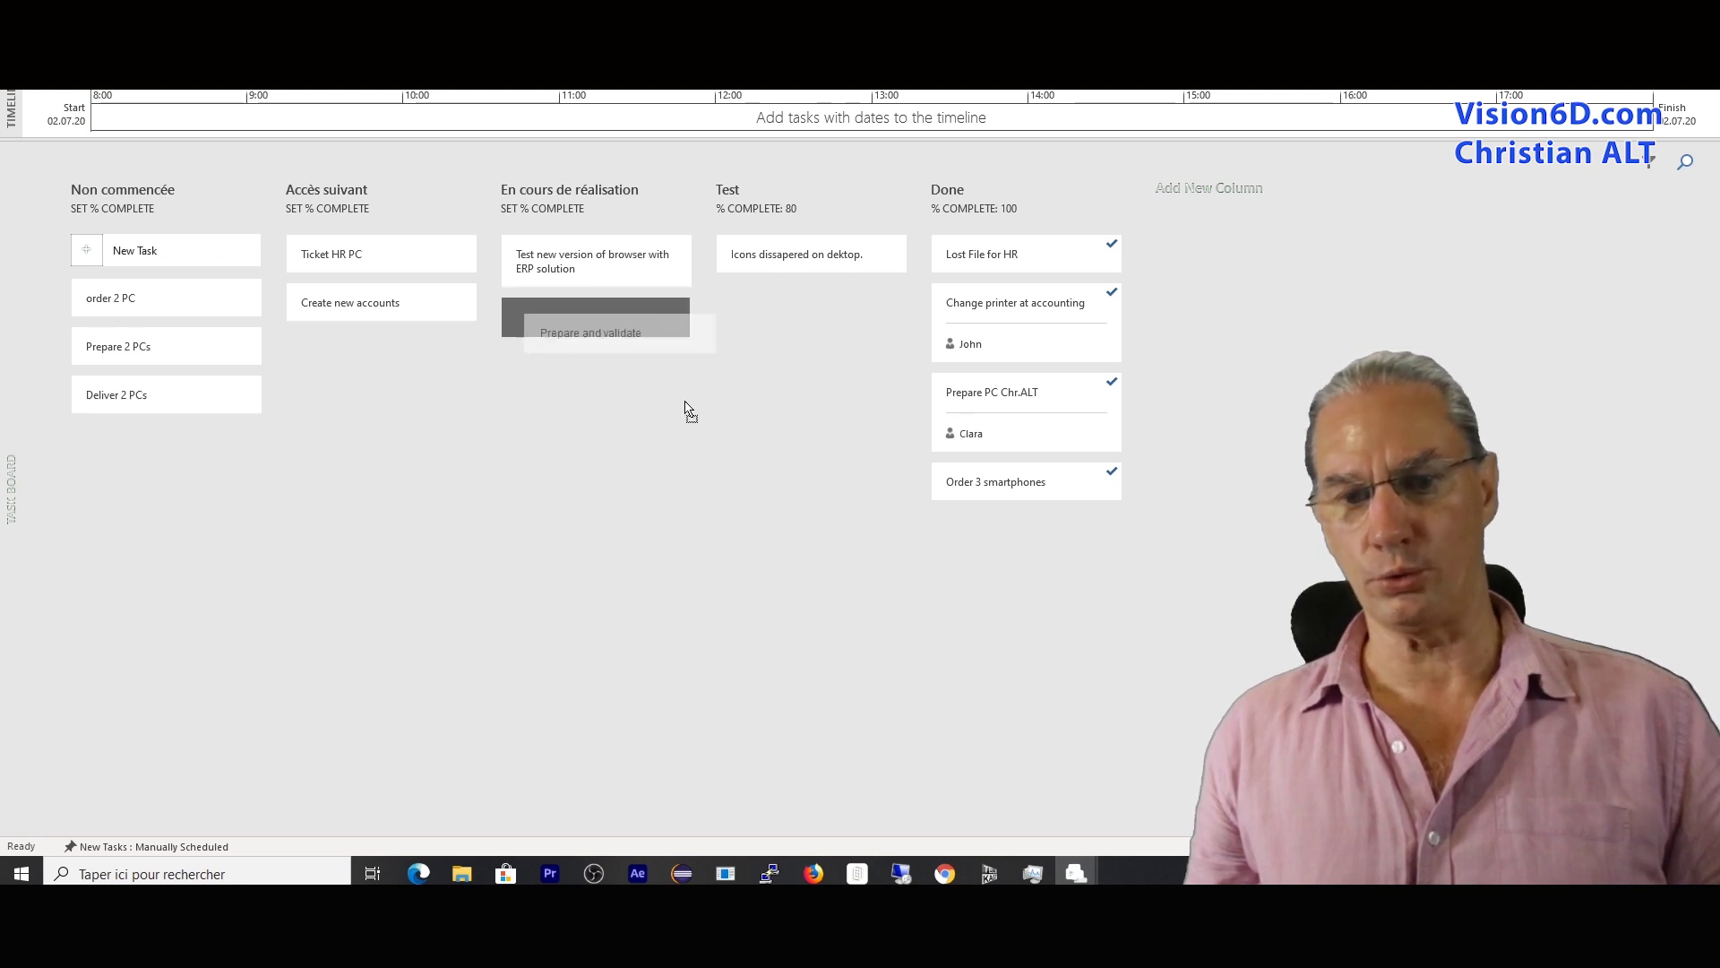
- Move backups to Done, browser test to Test, Ticket HR PC in progress, and new accounts to Done
left_click_drag(543, 326, 1006, 564)
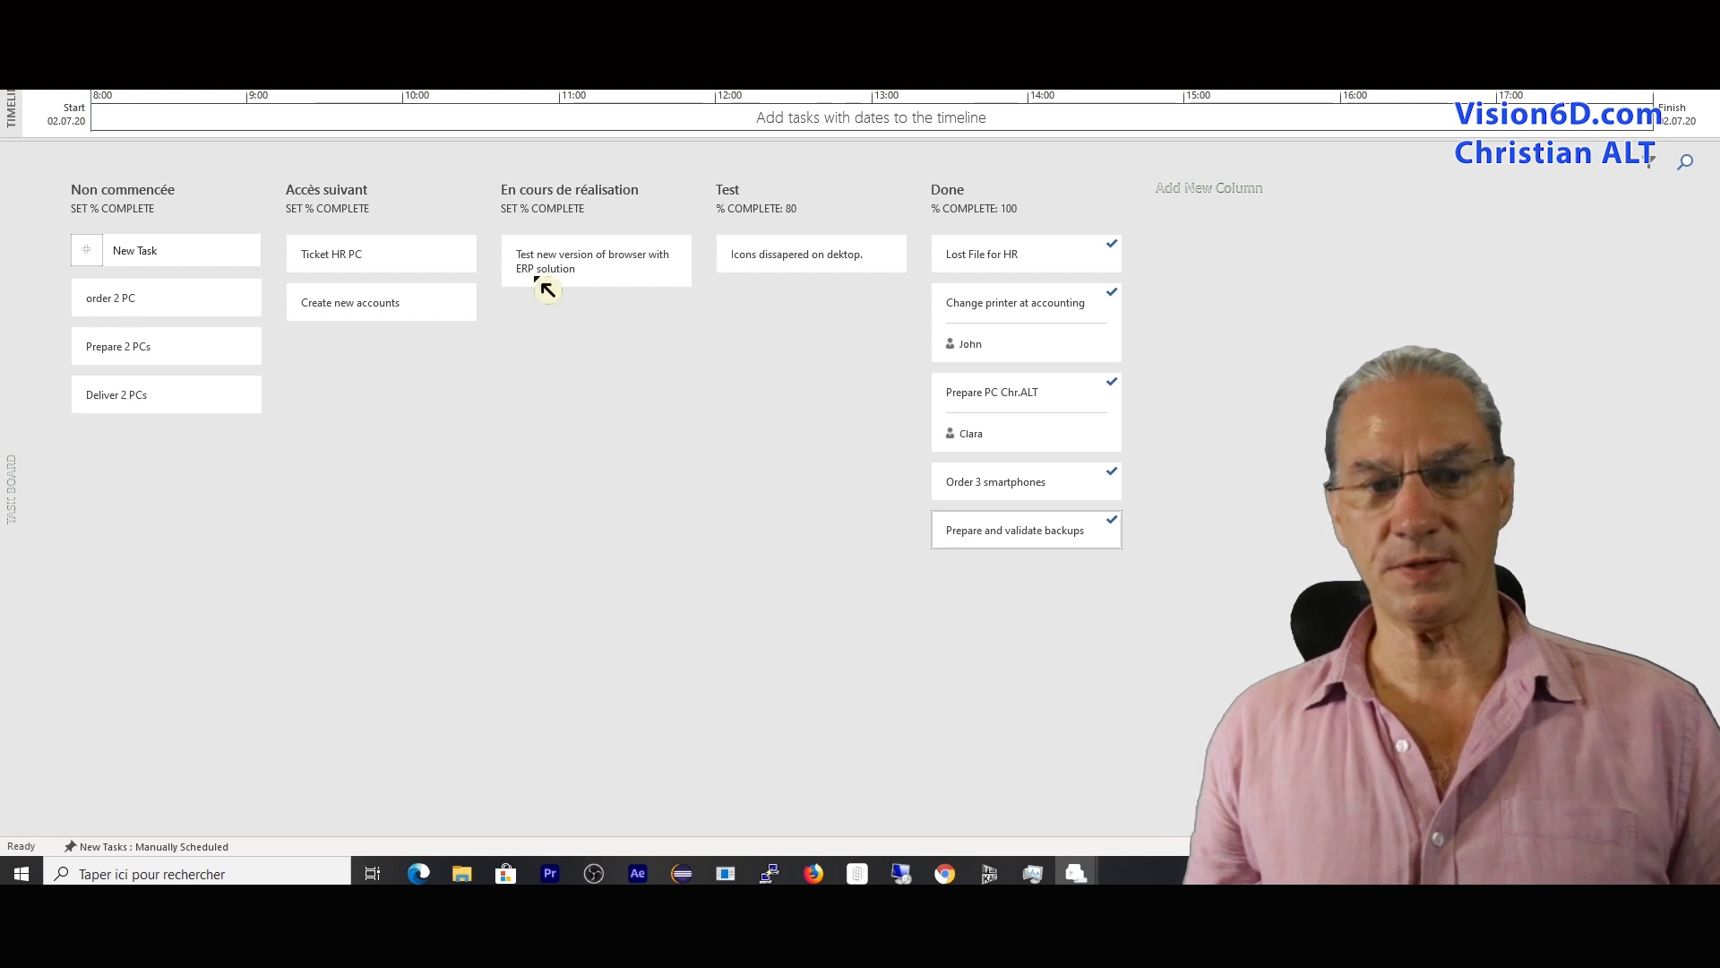
mouse_move(569, 276)
left_mouse_down()
mouse_move(684, 328)
mouse_move(772, 326)
left_mouse_up()
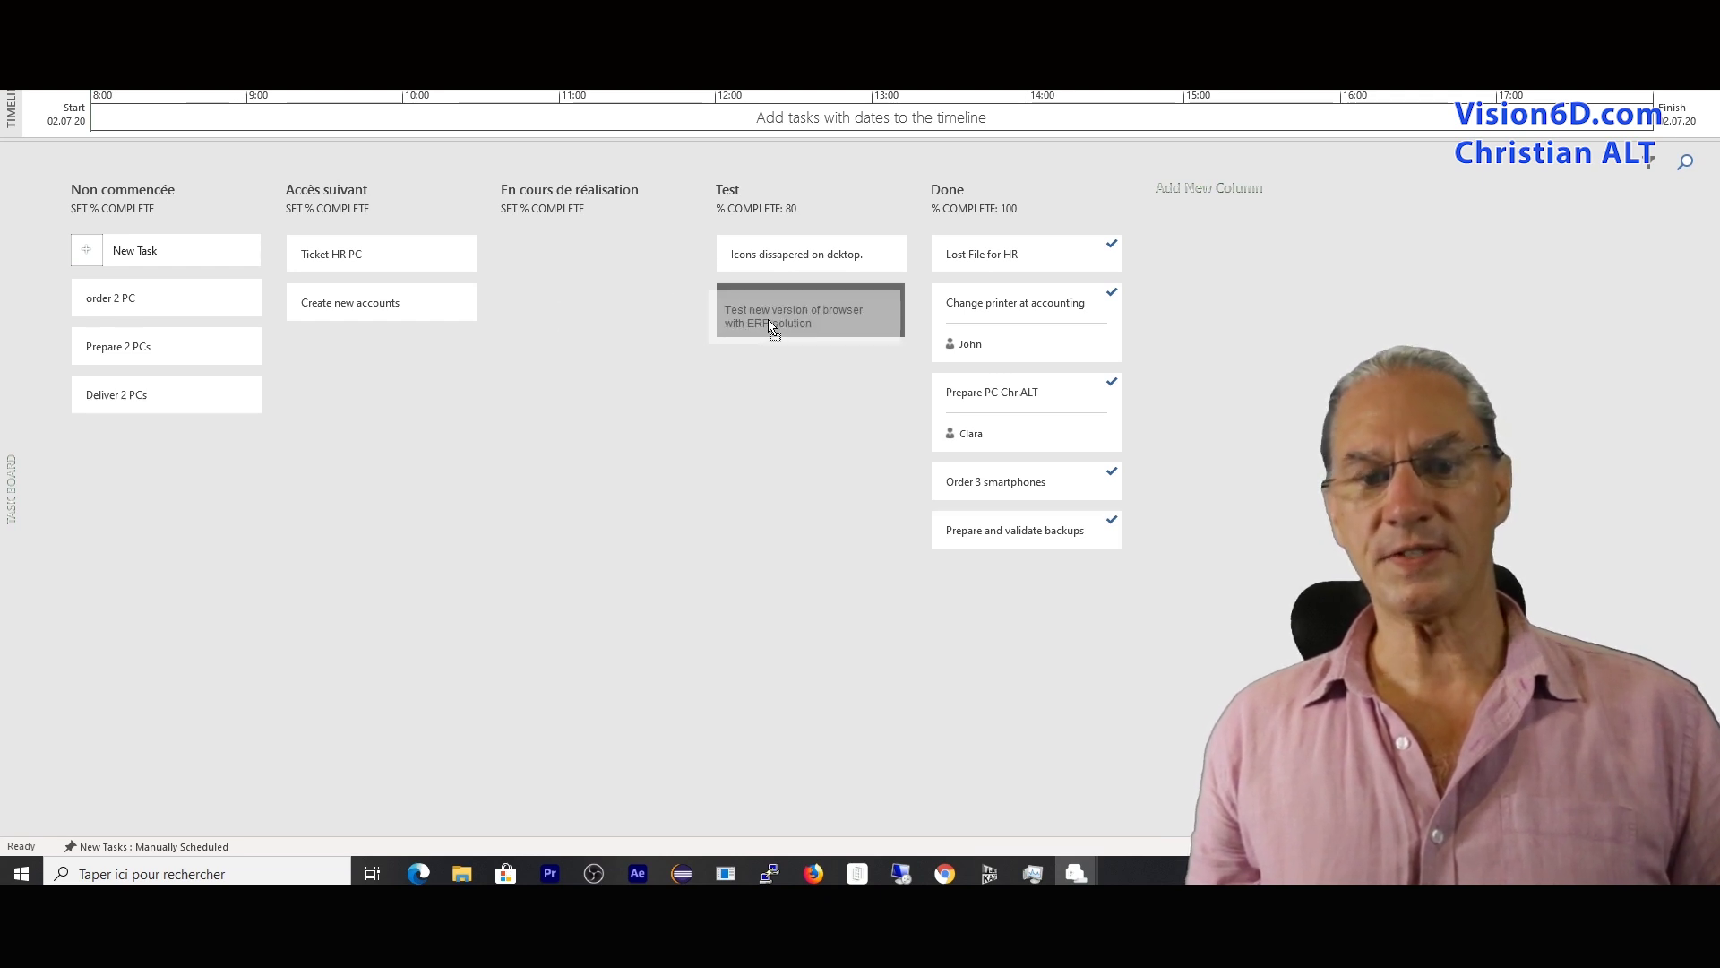
left_click_drag(772, 328, 773, 358)
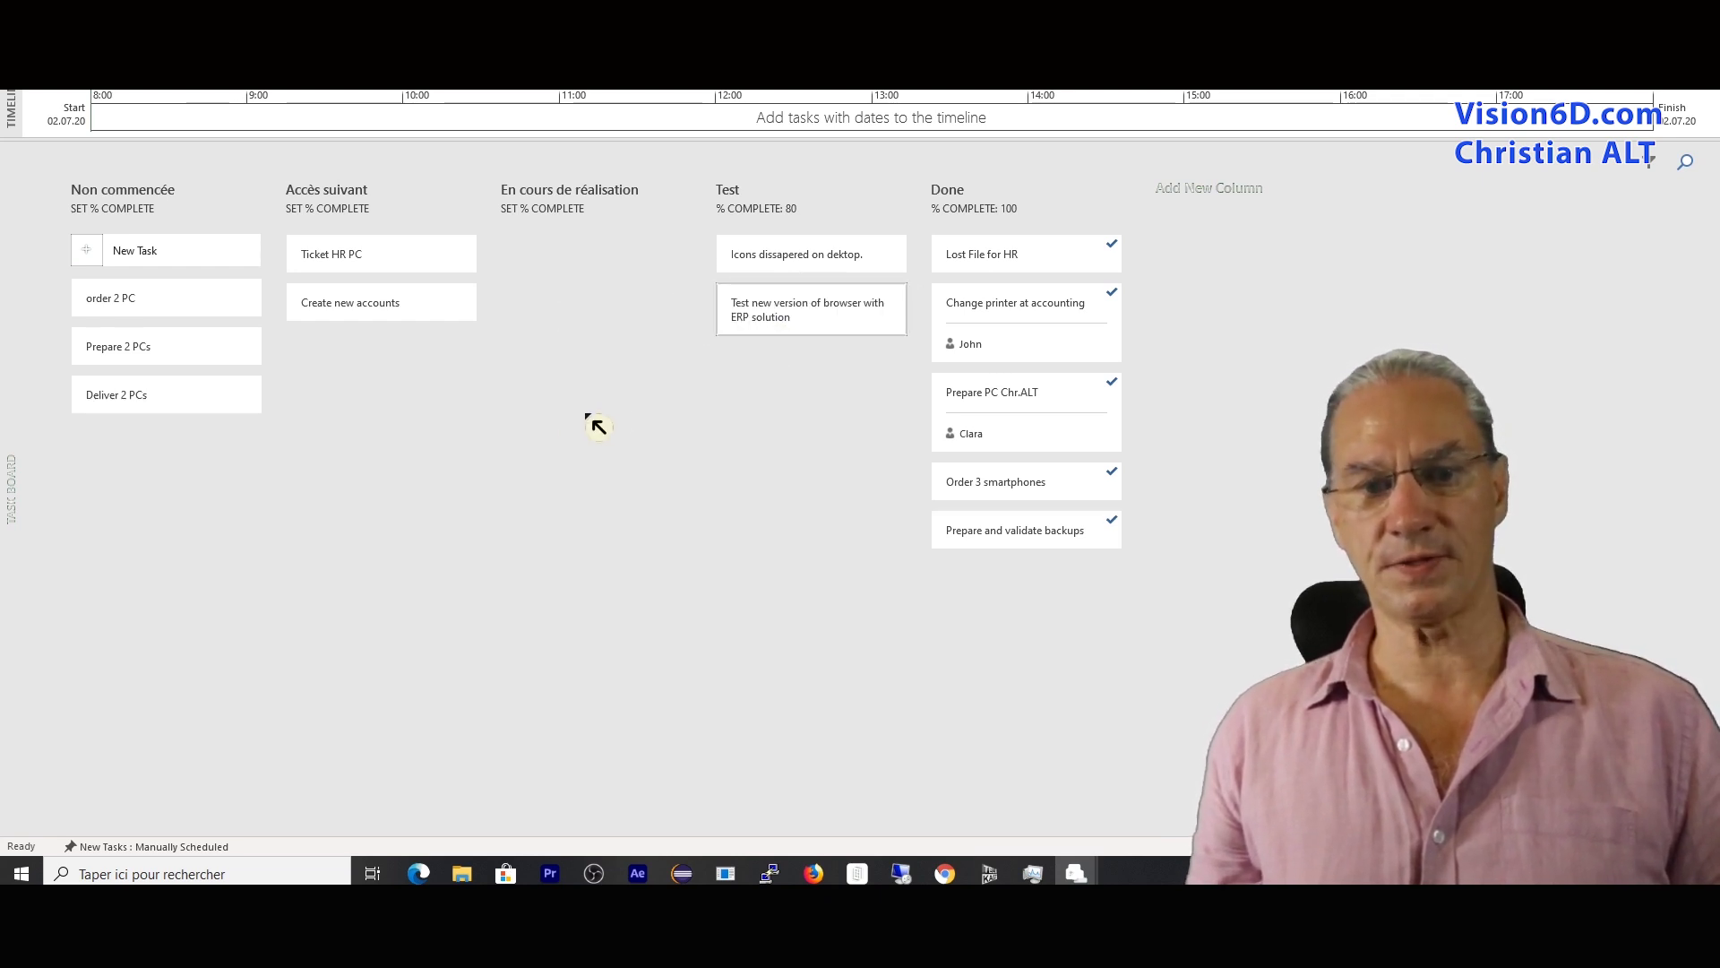
left_click_drag(383, 307, 595, 307)
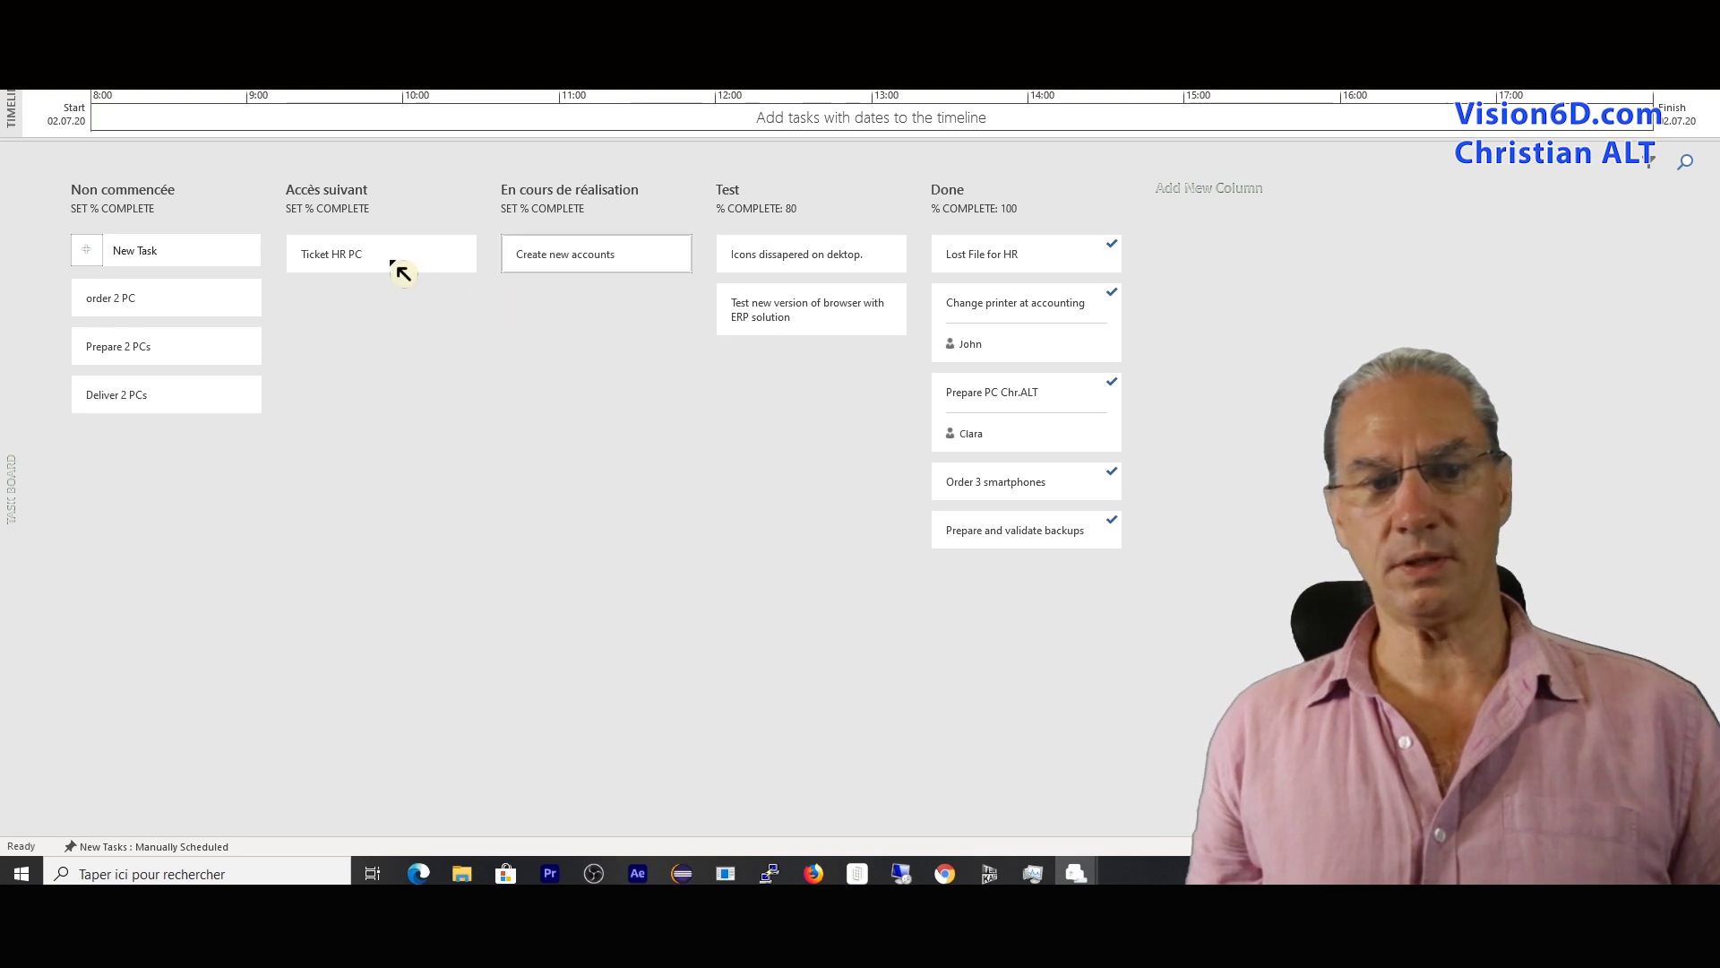
left_click_drag(398, 271, 591, 319)
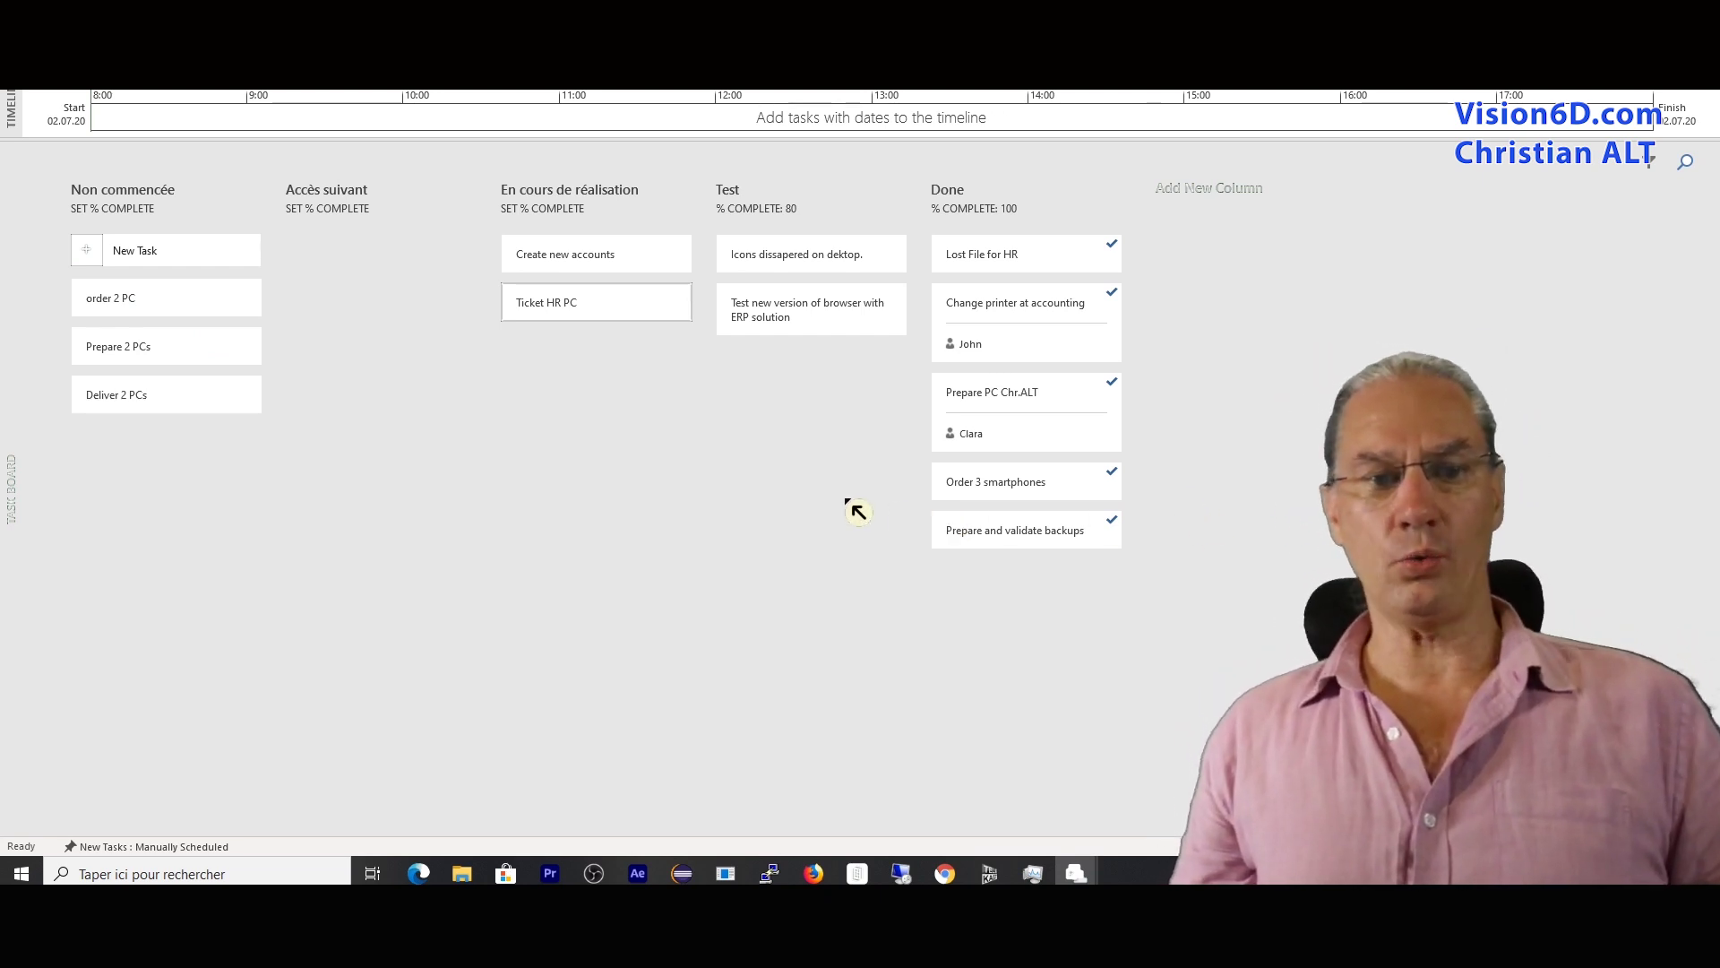
left_click(596, 262)
left_click_drag(593, 261, 1027, 602)
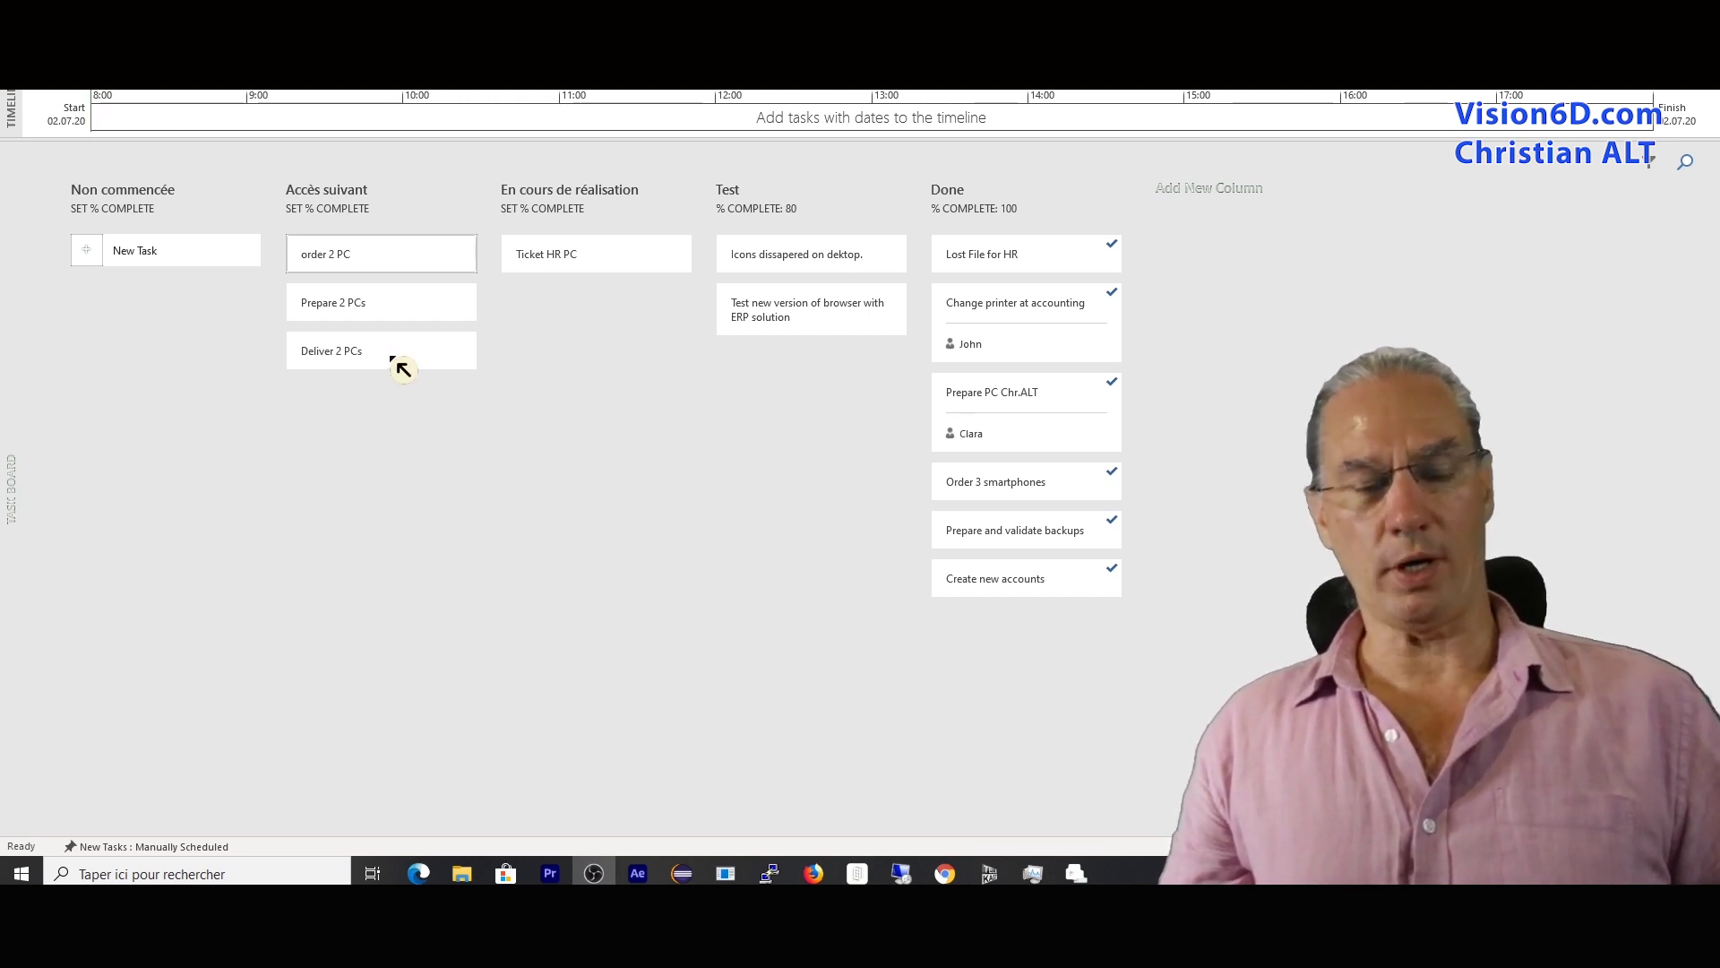
- Give Deliver 2 PCs a finish date of 20 July 2020 and display it on the timeline
left_click(393, 359)
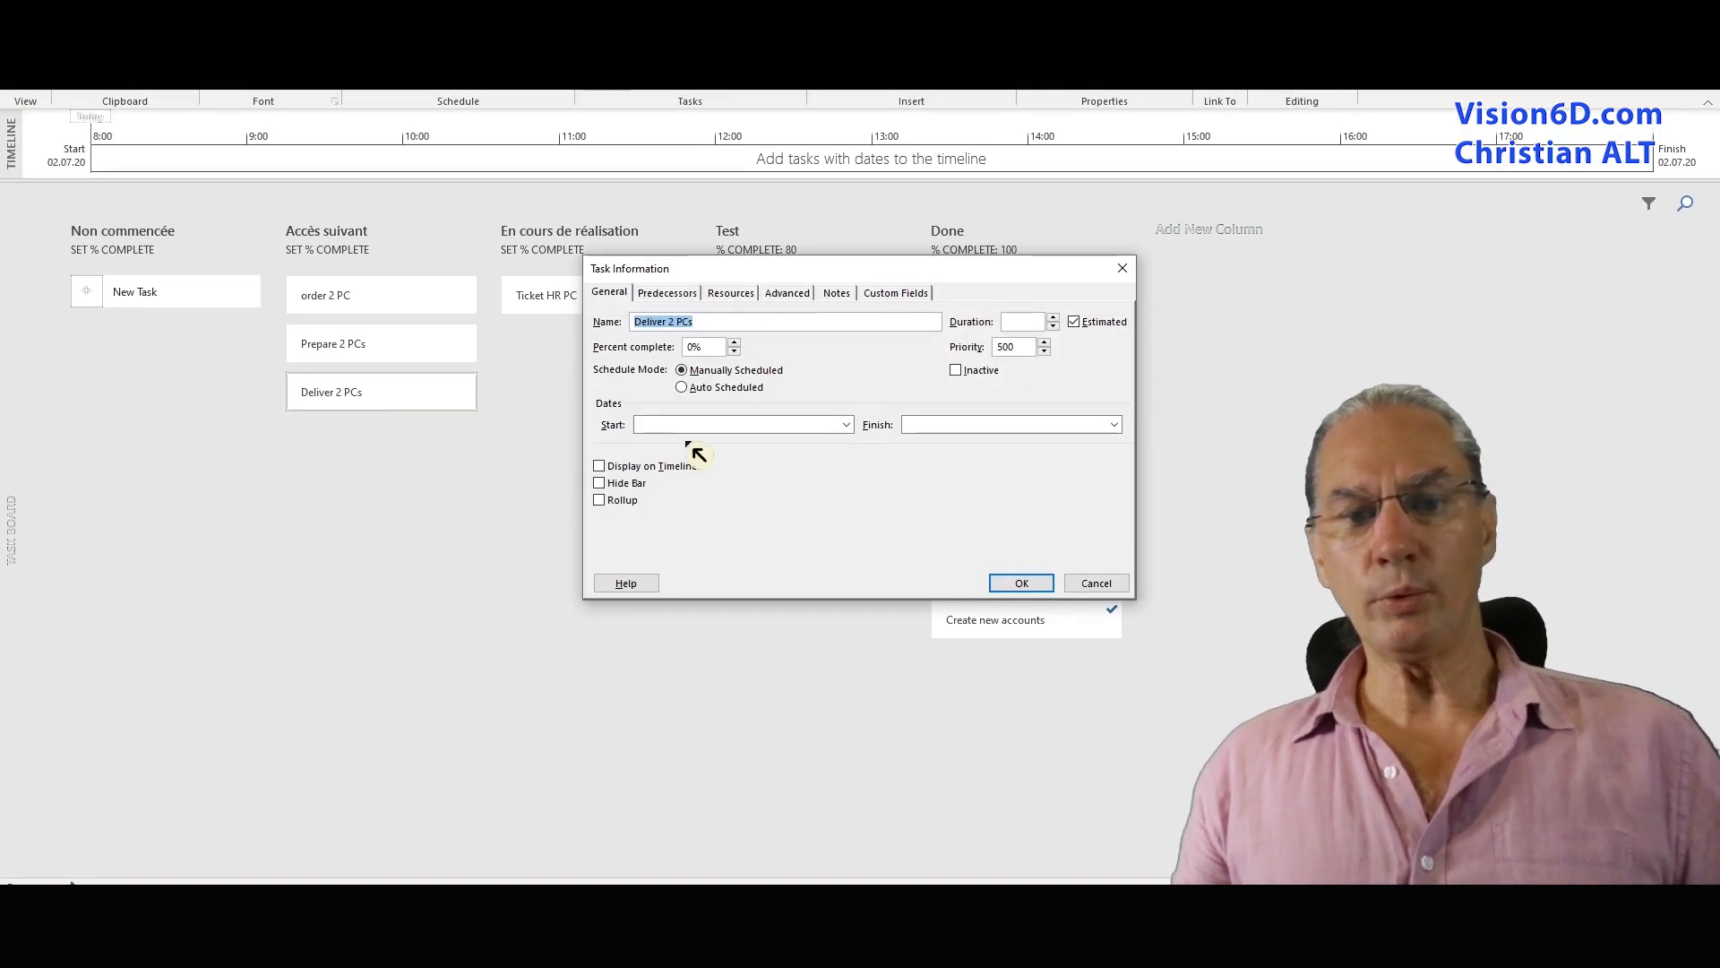
left_click(1113, 425)
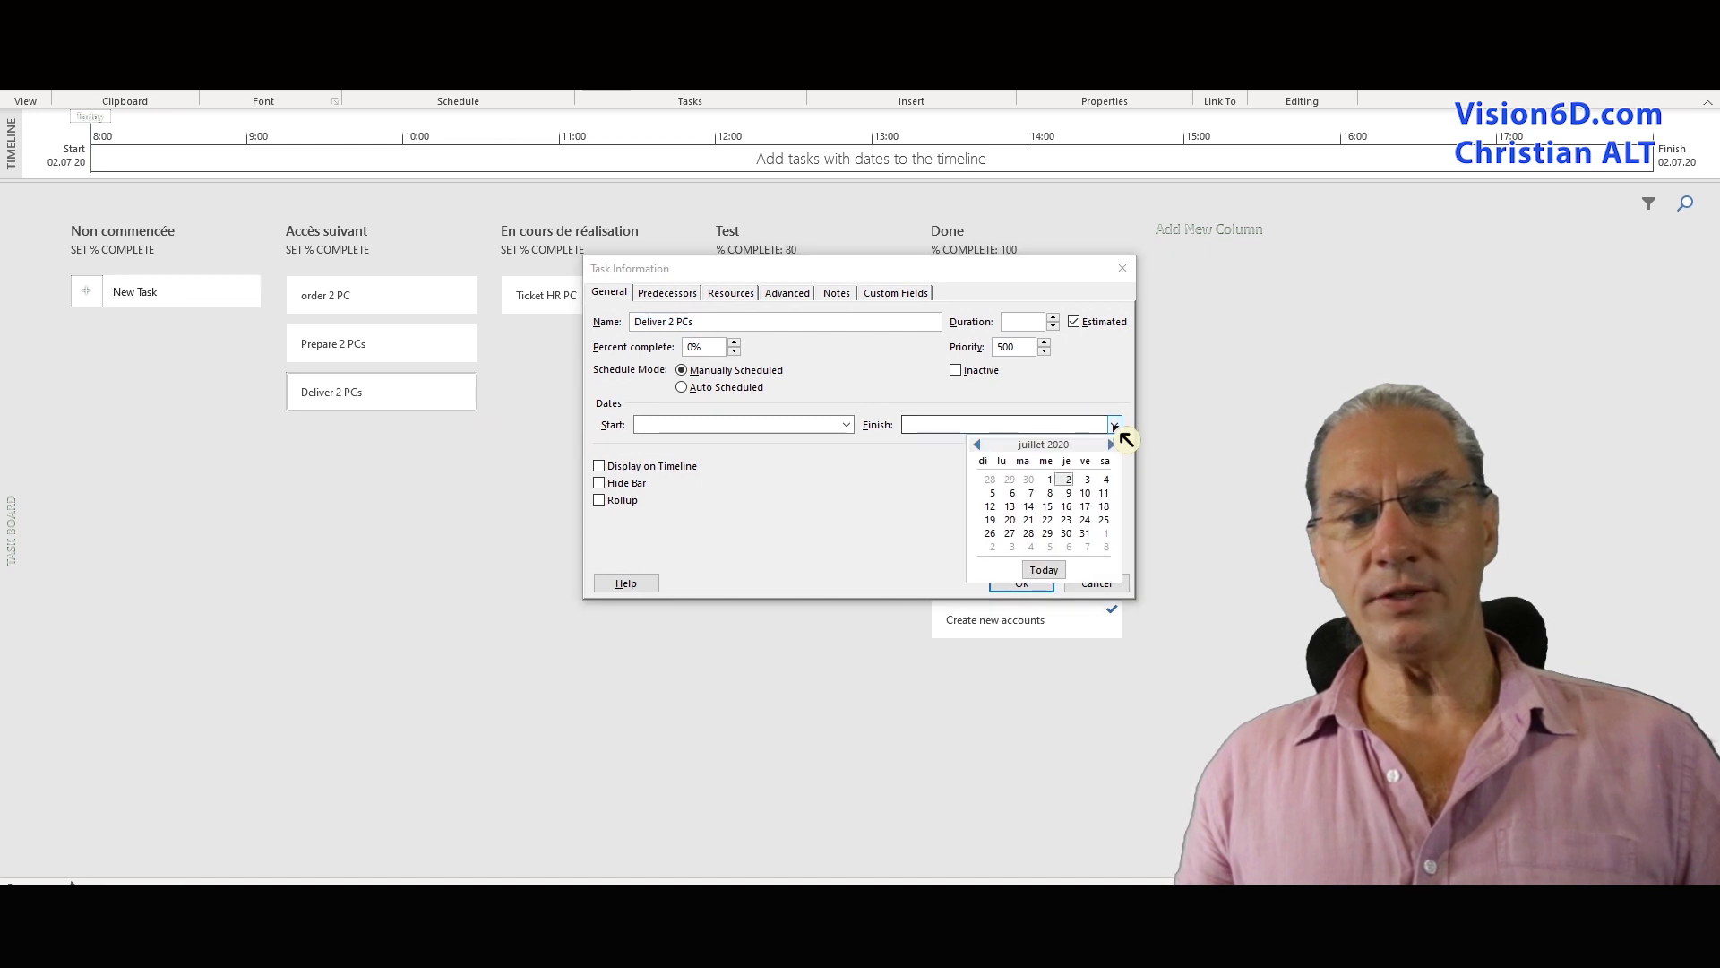
left_click(1010, 521)
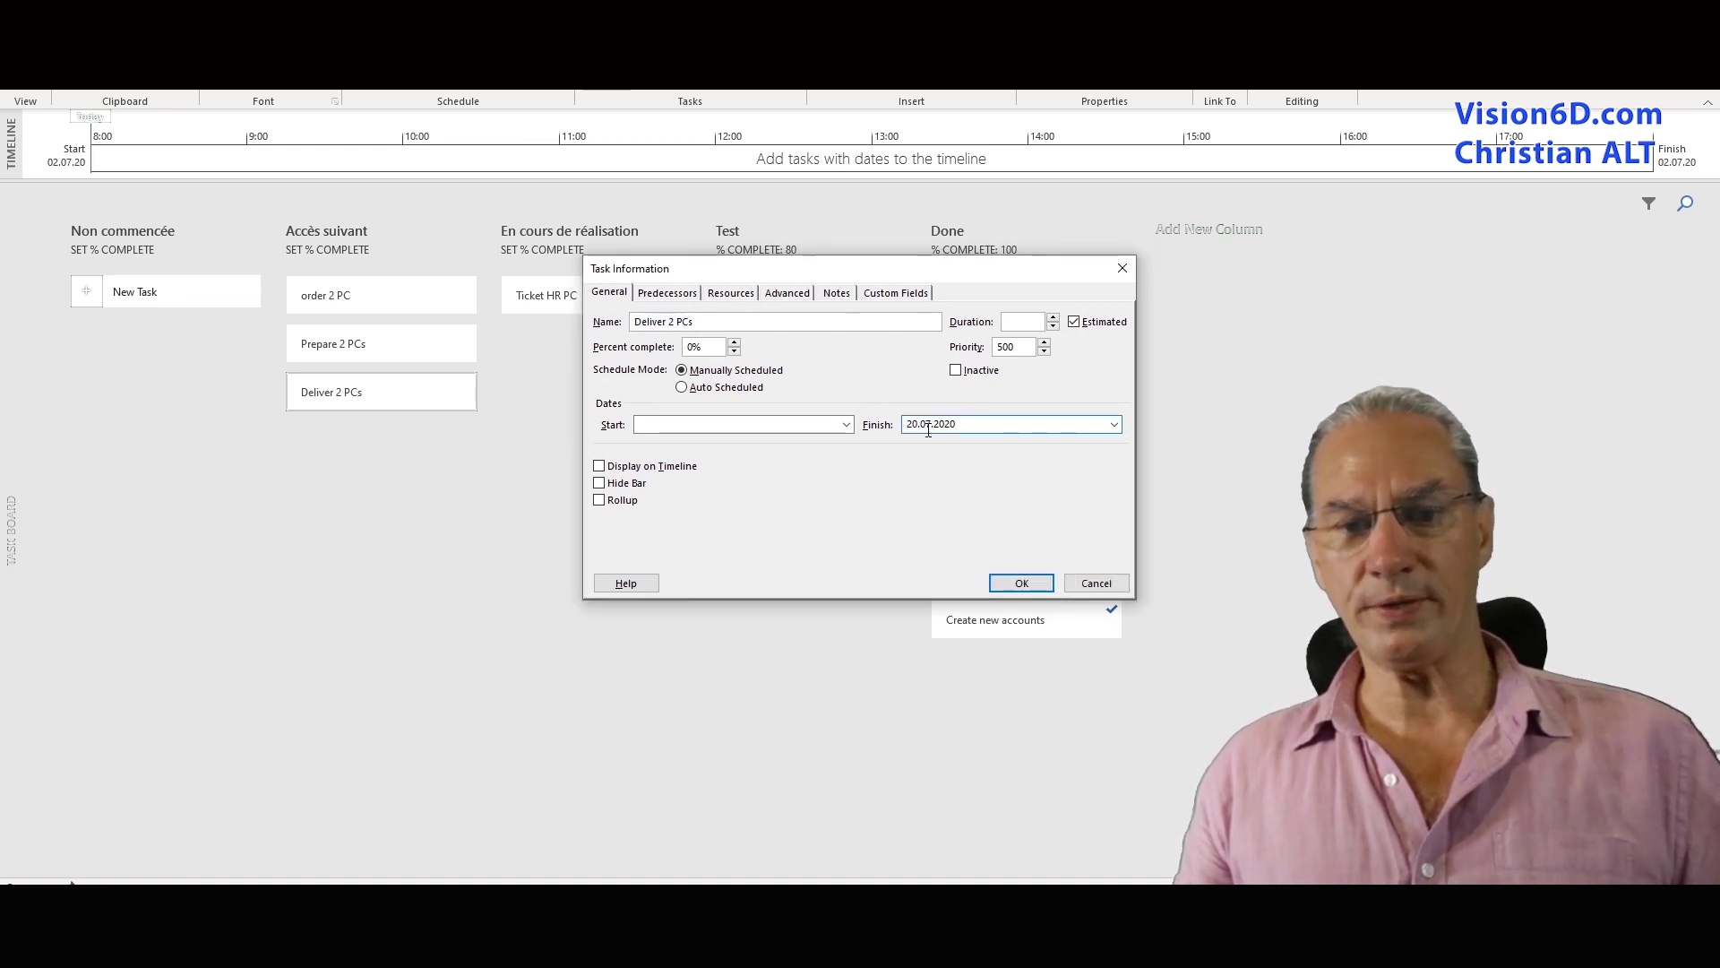
left_click(606, 467)
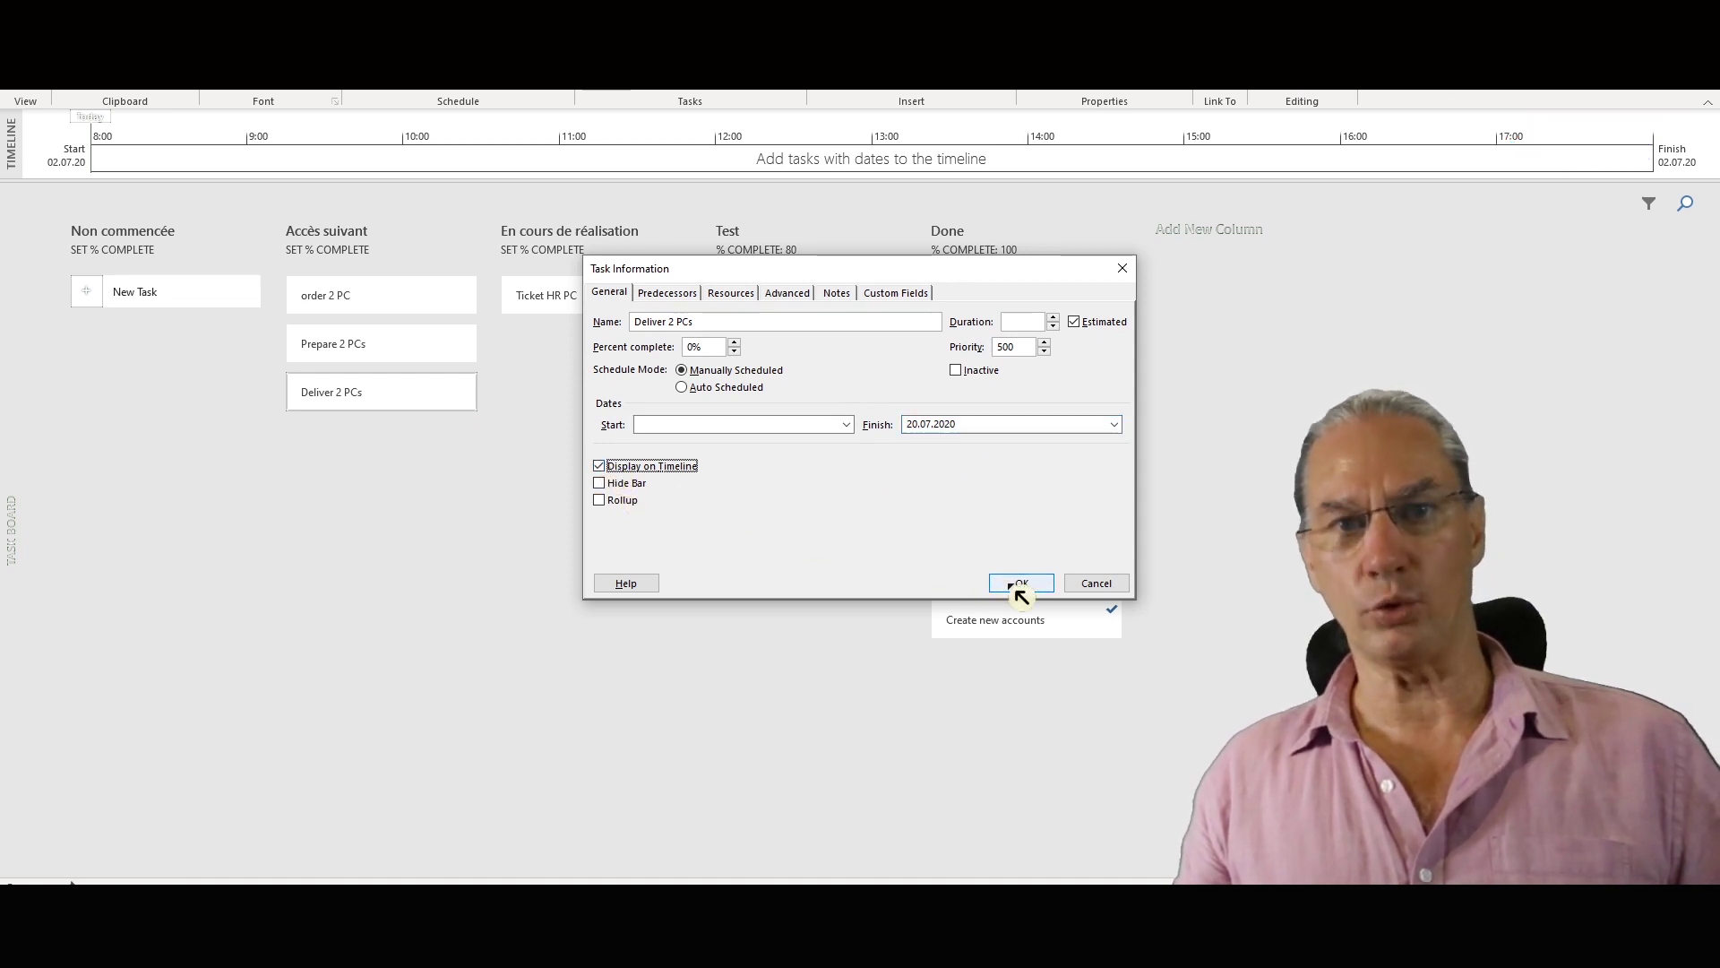
left_click(1017, 591)
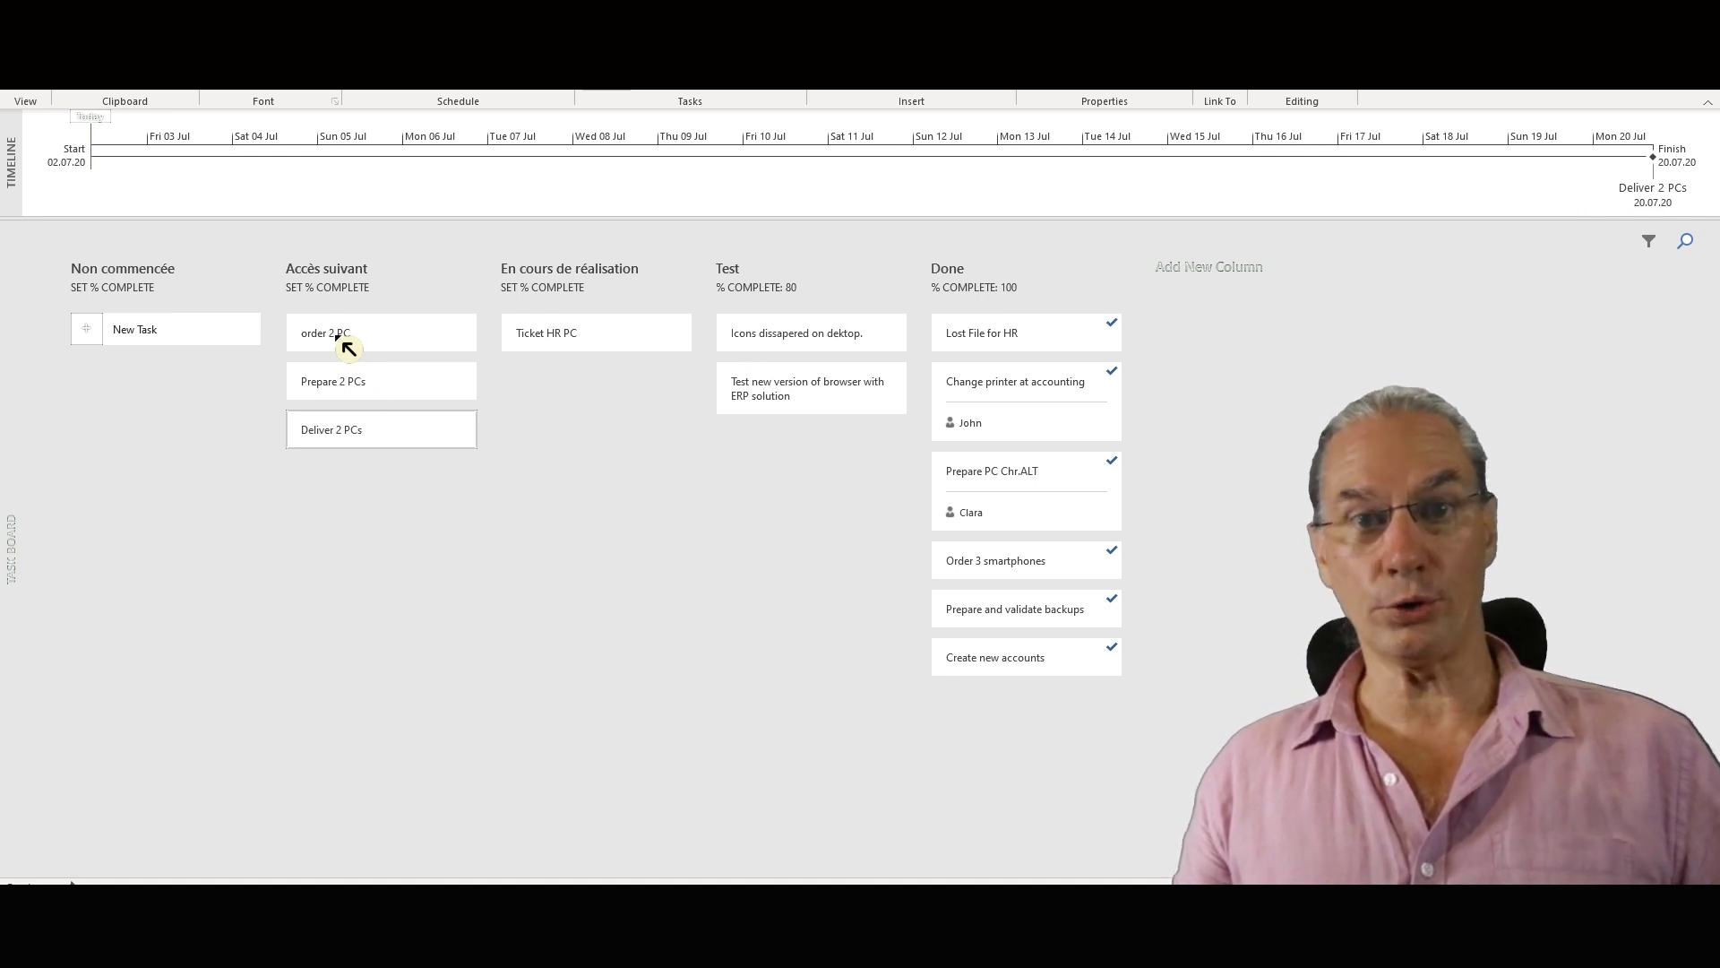
- Set order 2 PC to finish on 3 July 2020 and show it on the timeline
left_click(344, 346)
double_click(347, 348)
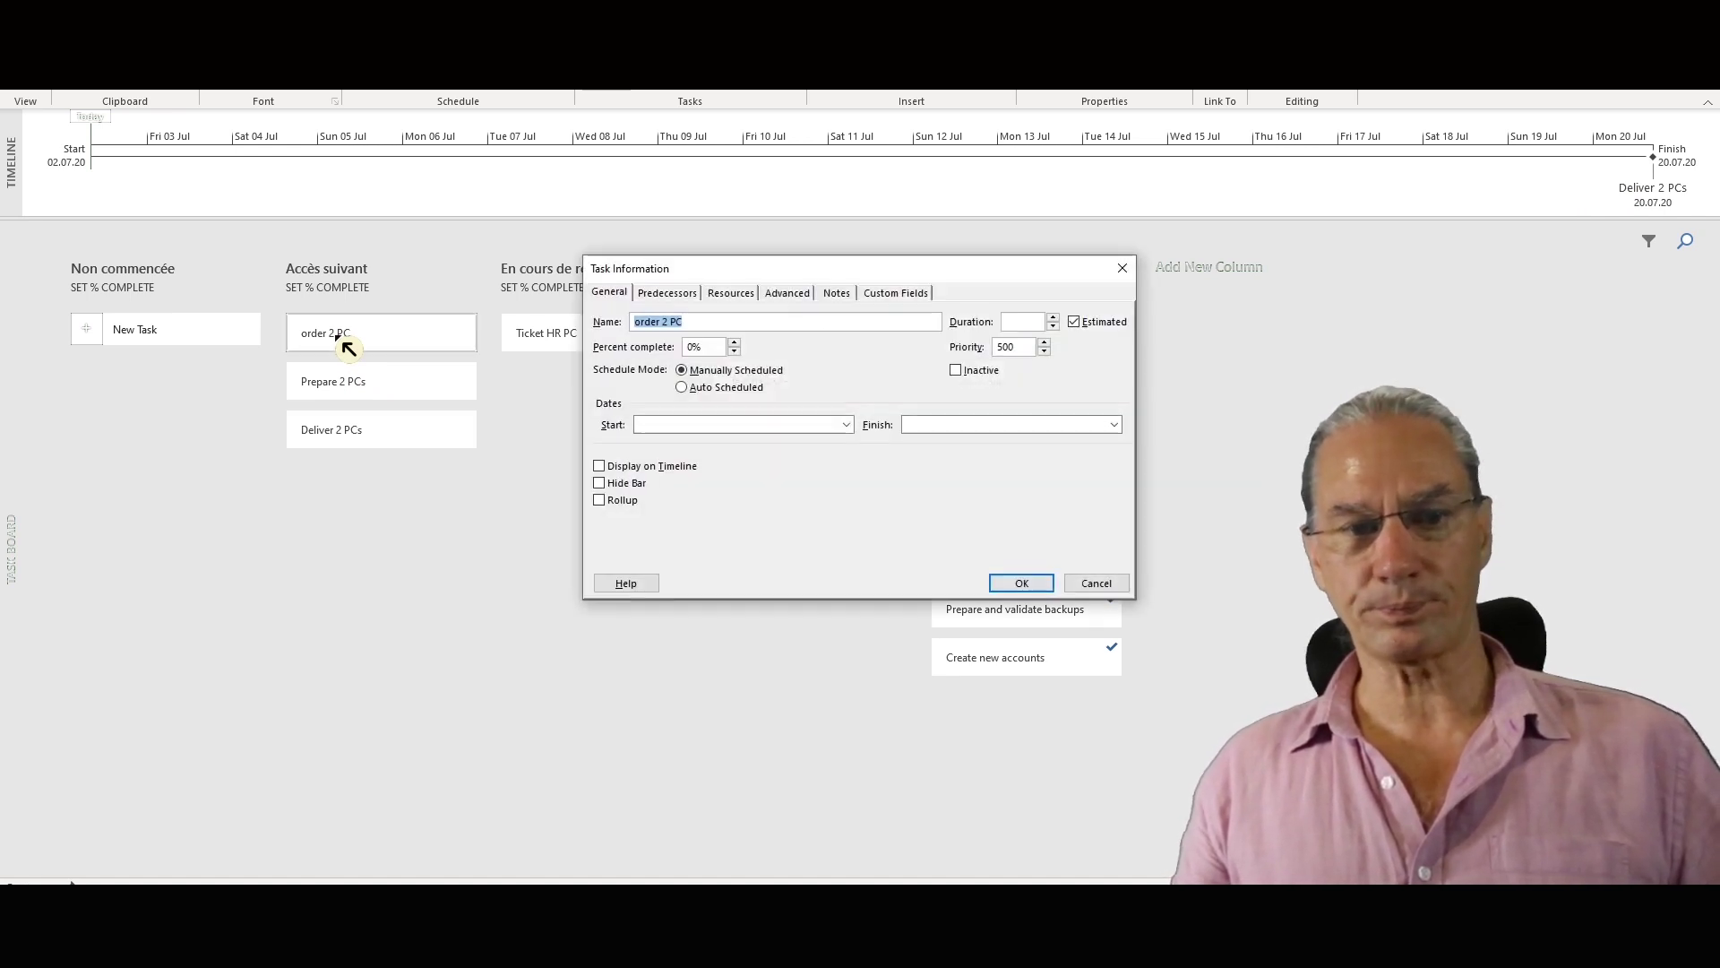
left_click(985, 424)
left_click(1115, 428)
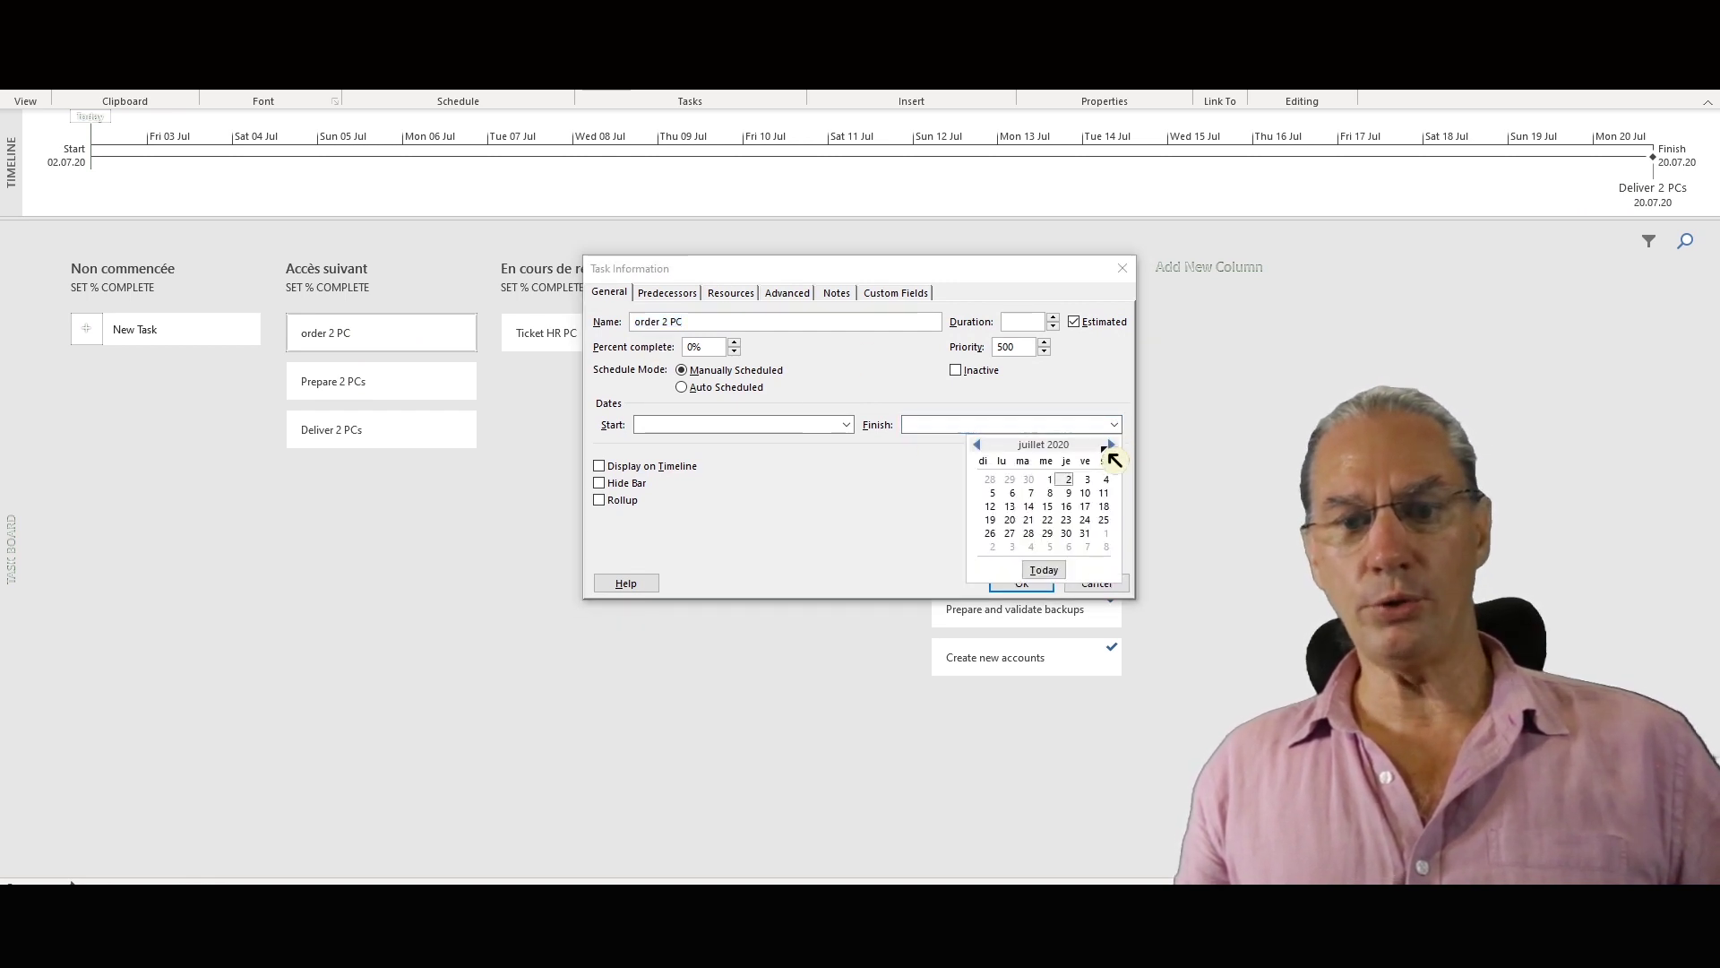
left_click(1087, 480)
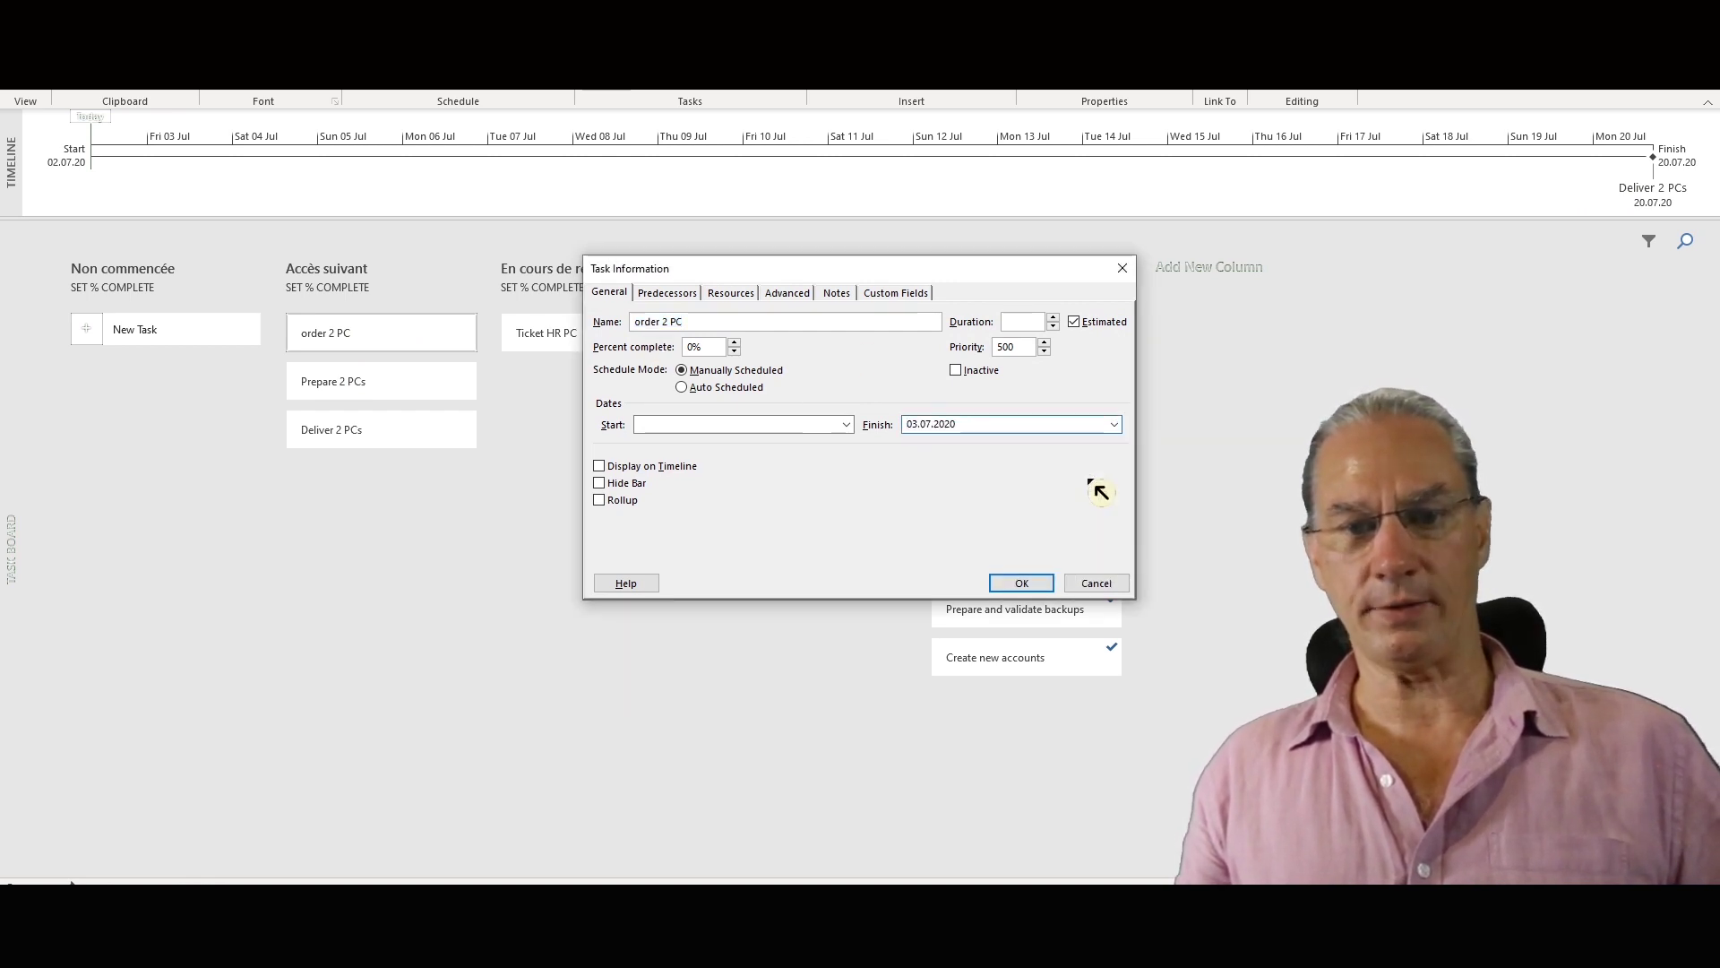
left_click(607, 472)
left_click(1027, 587)
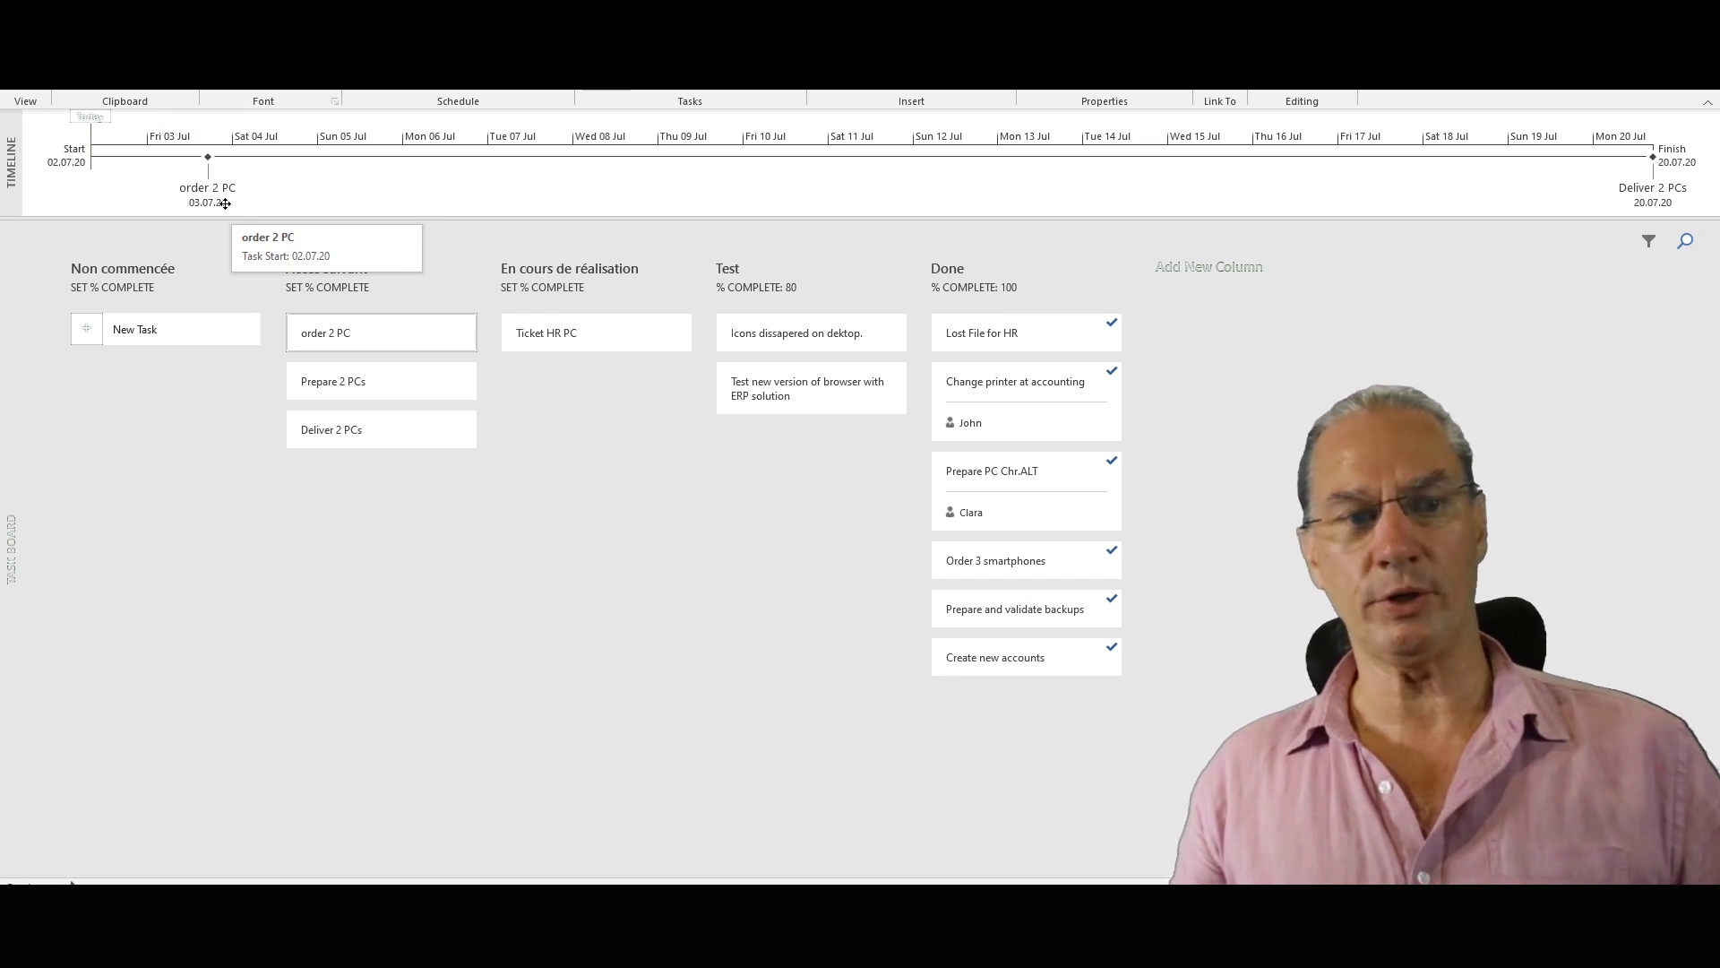
- Set Prepare 2 PCs to finish on 16 July 2020 and add it to the timeline
left_click(356, 401)
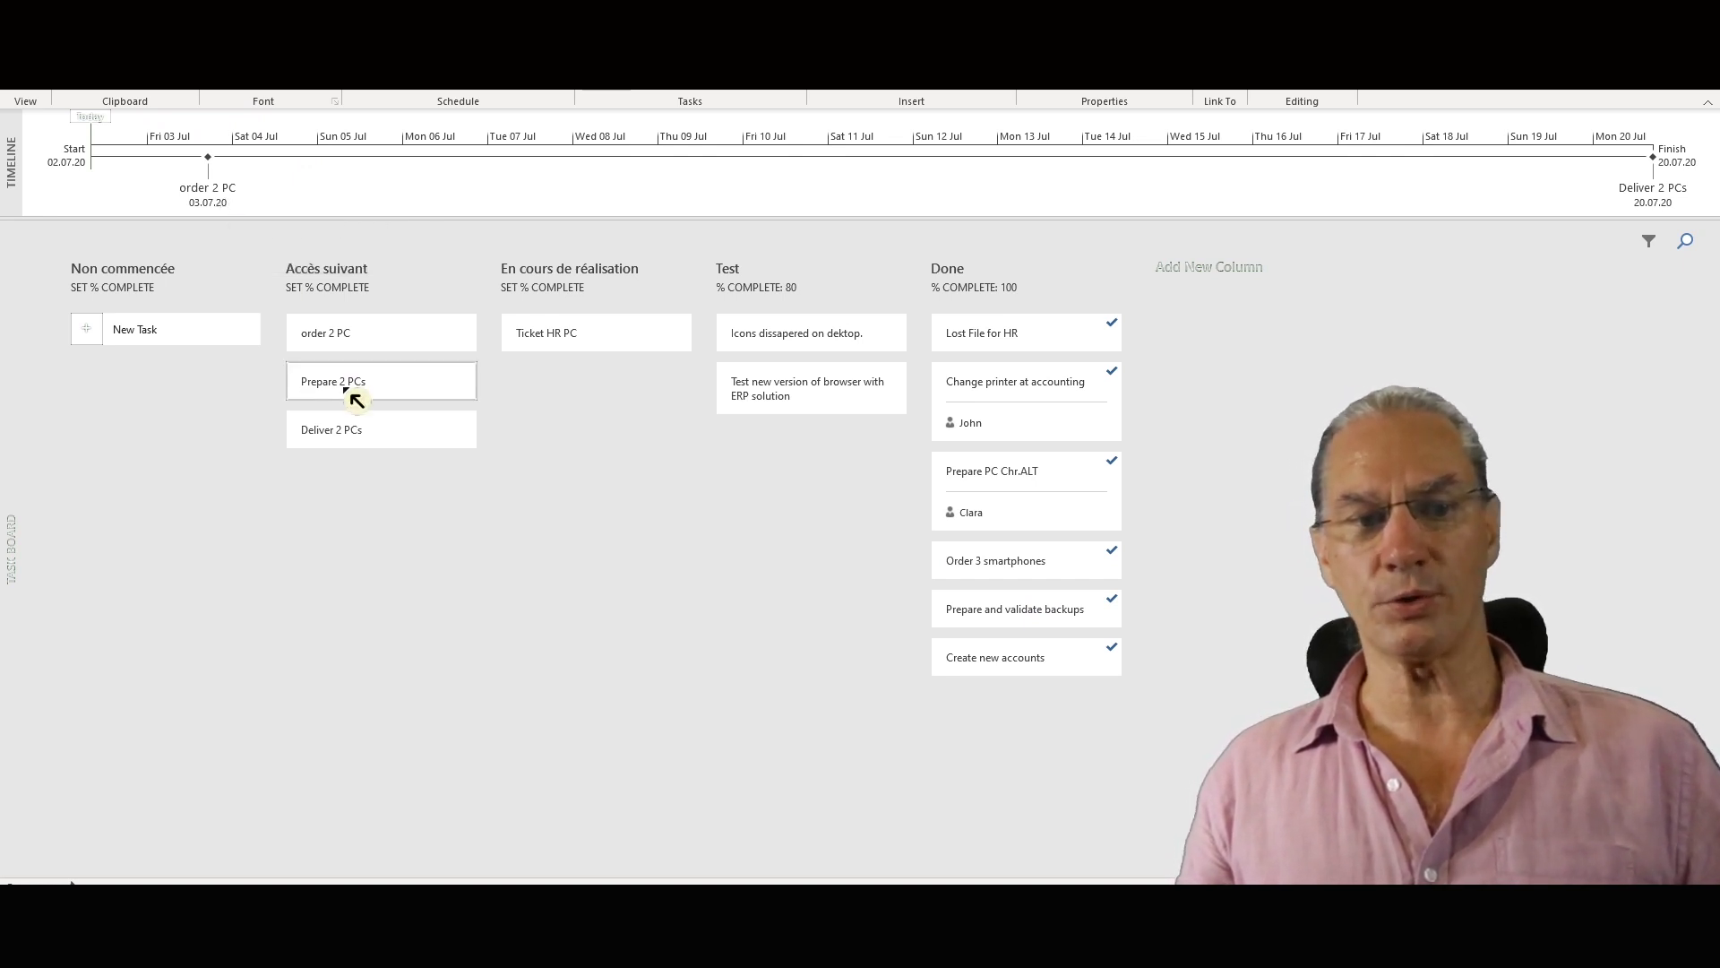
double_click(356, 400)
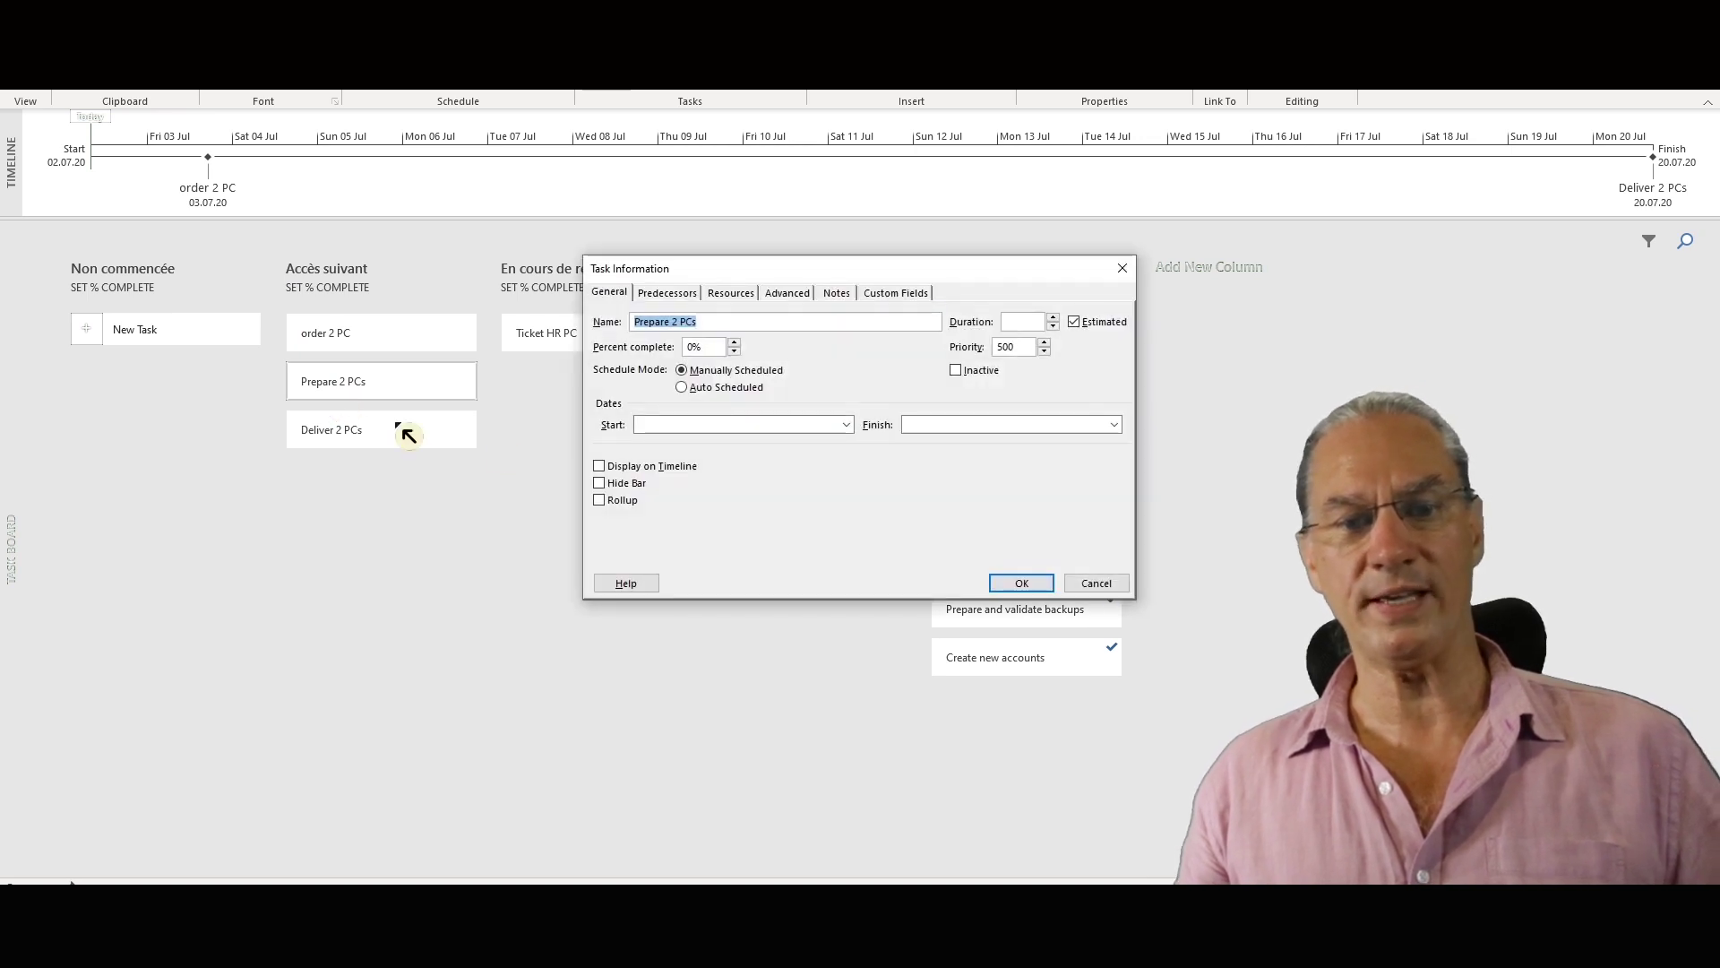
left_click(1117, 427)
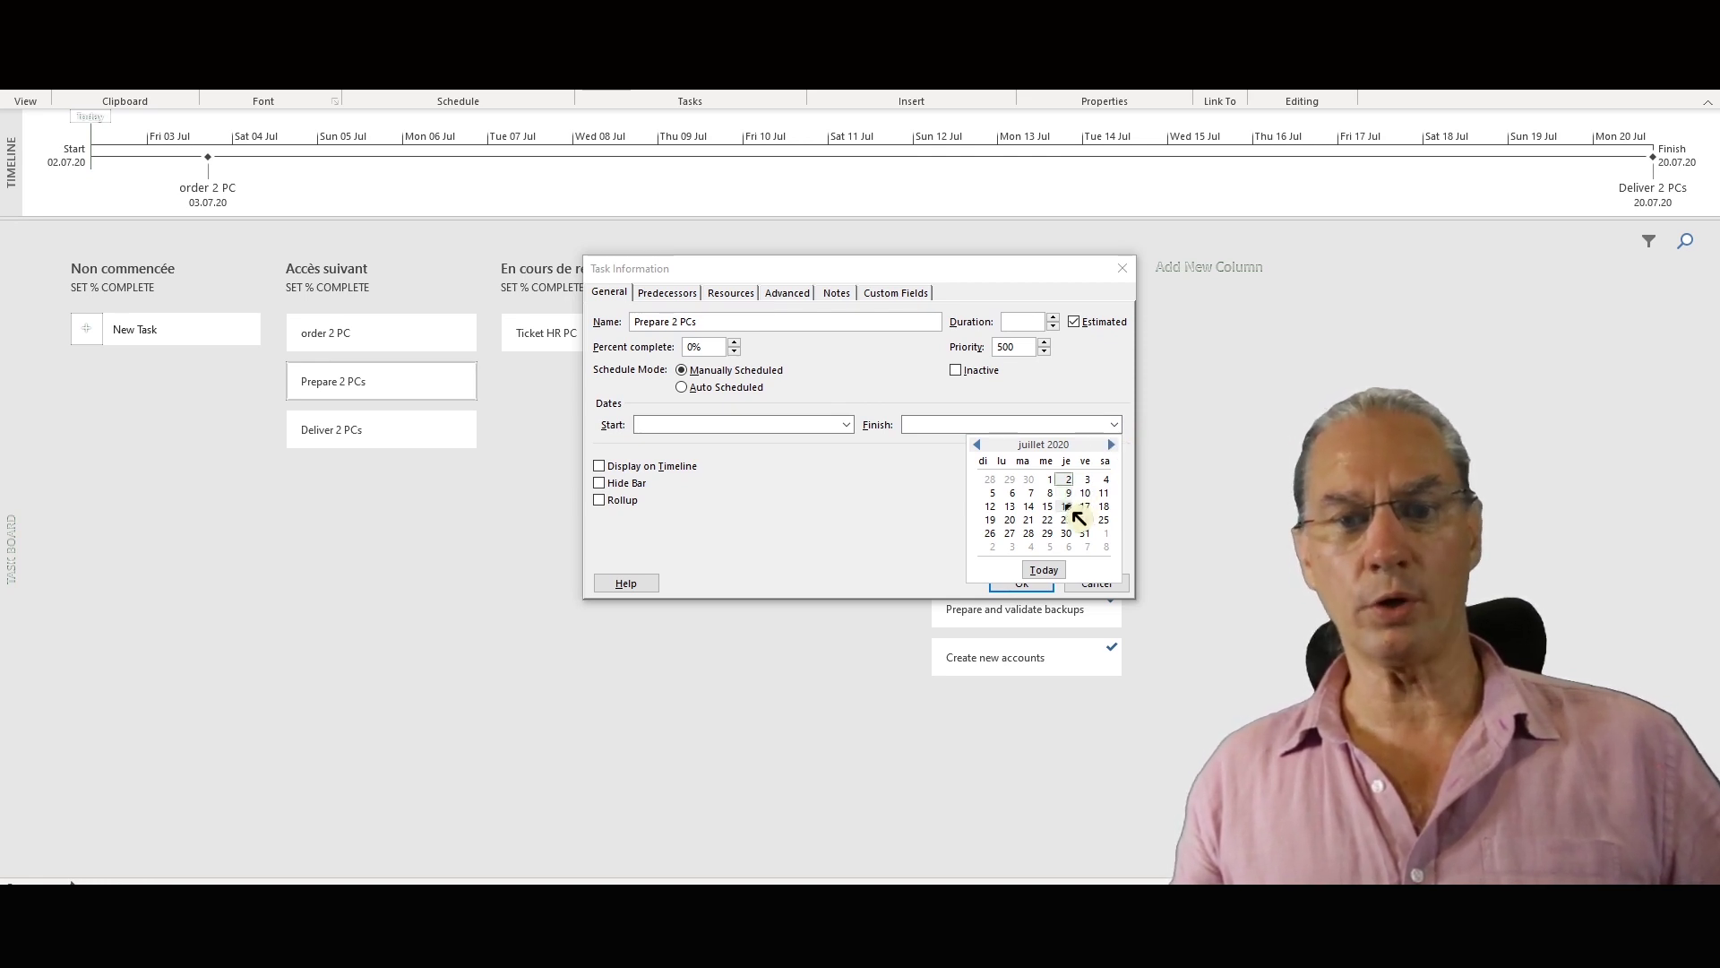
left_click(1067, 507)
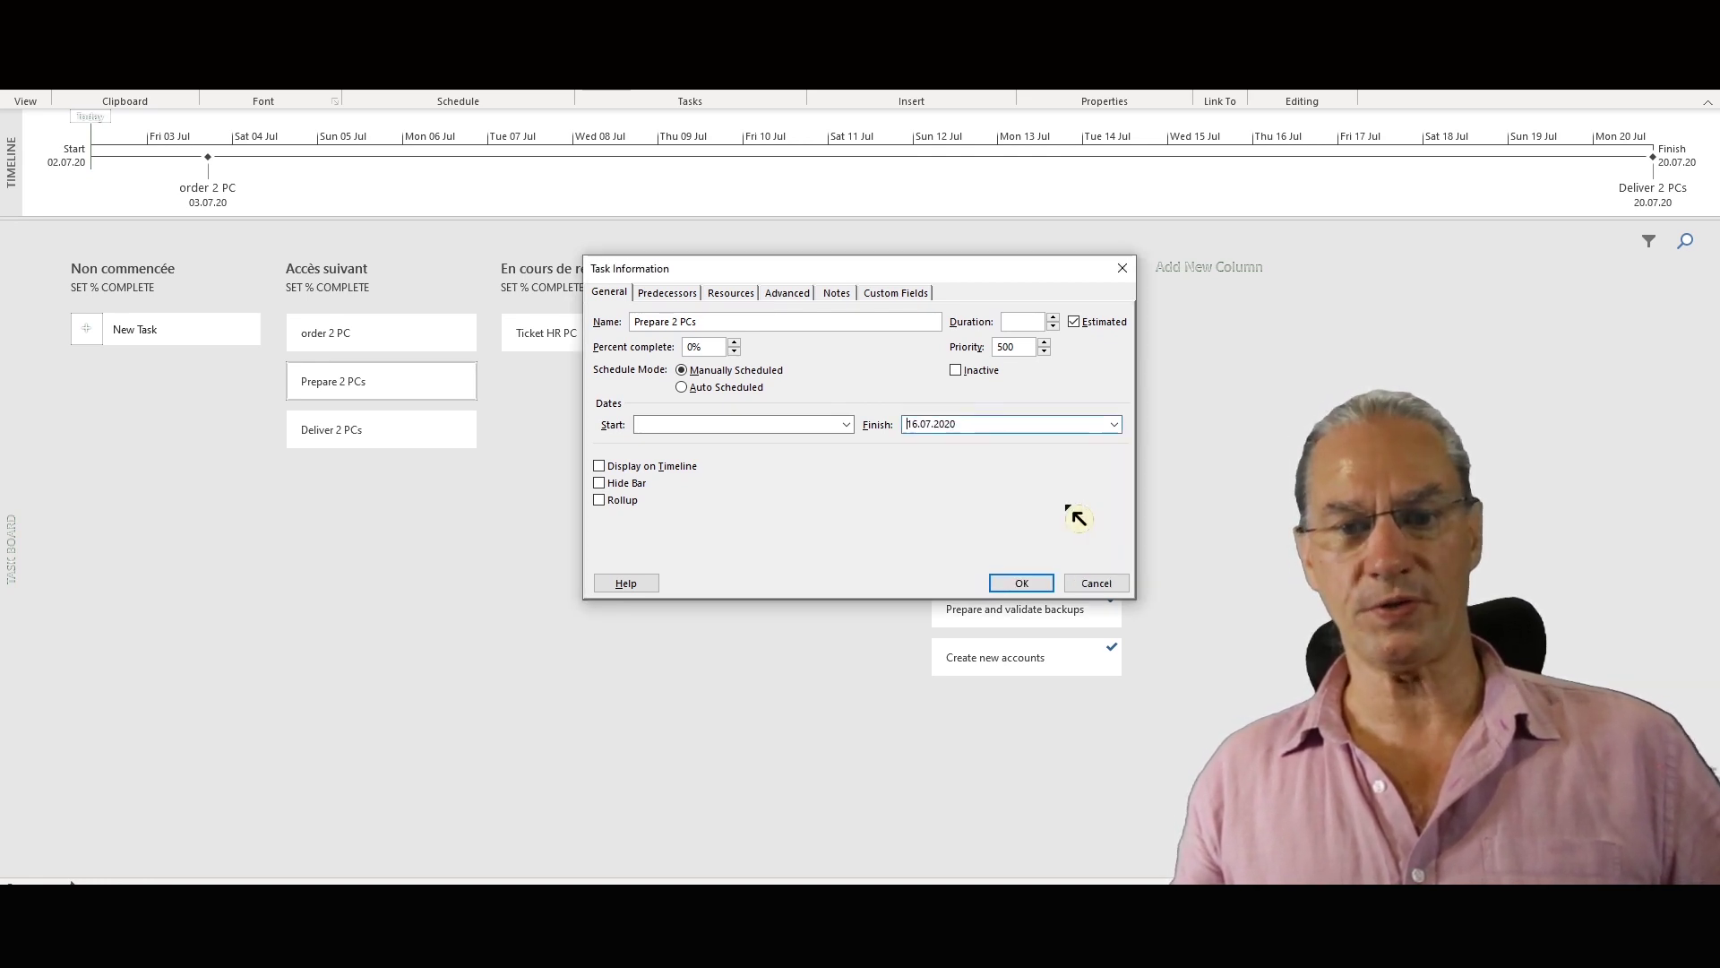
left_click(606, 467)
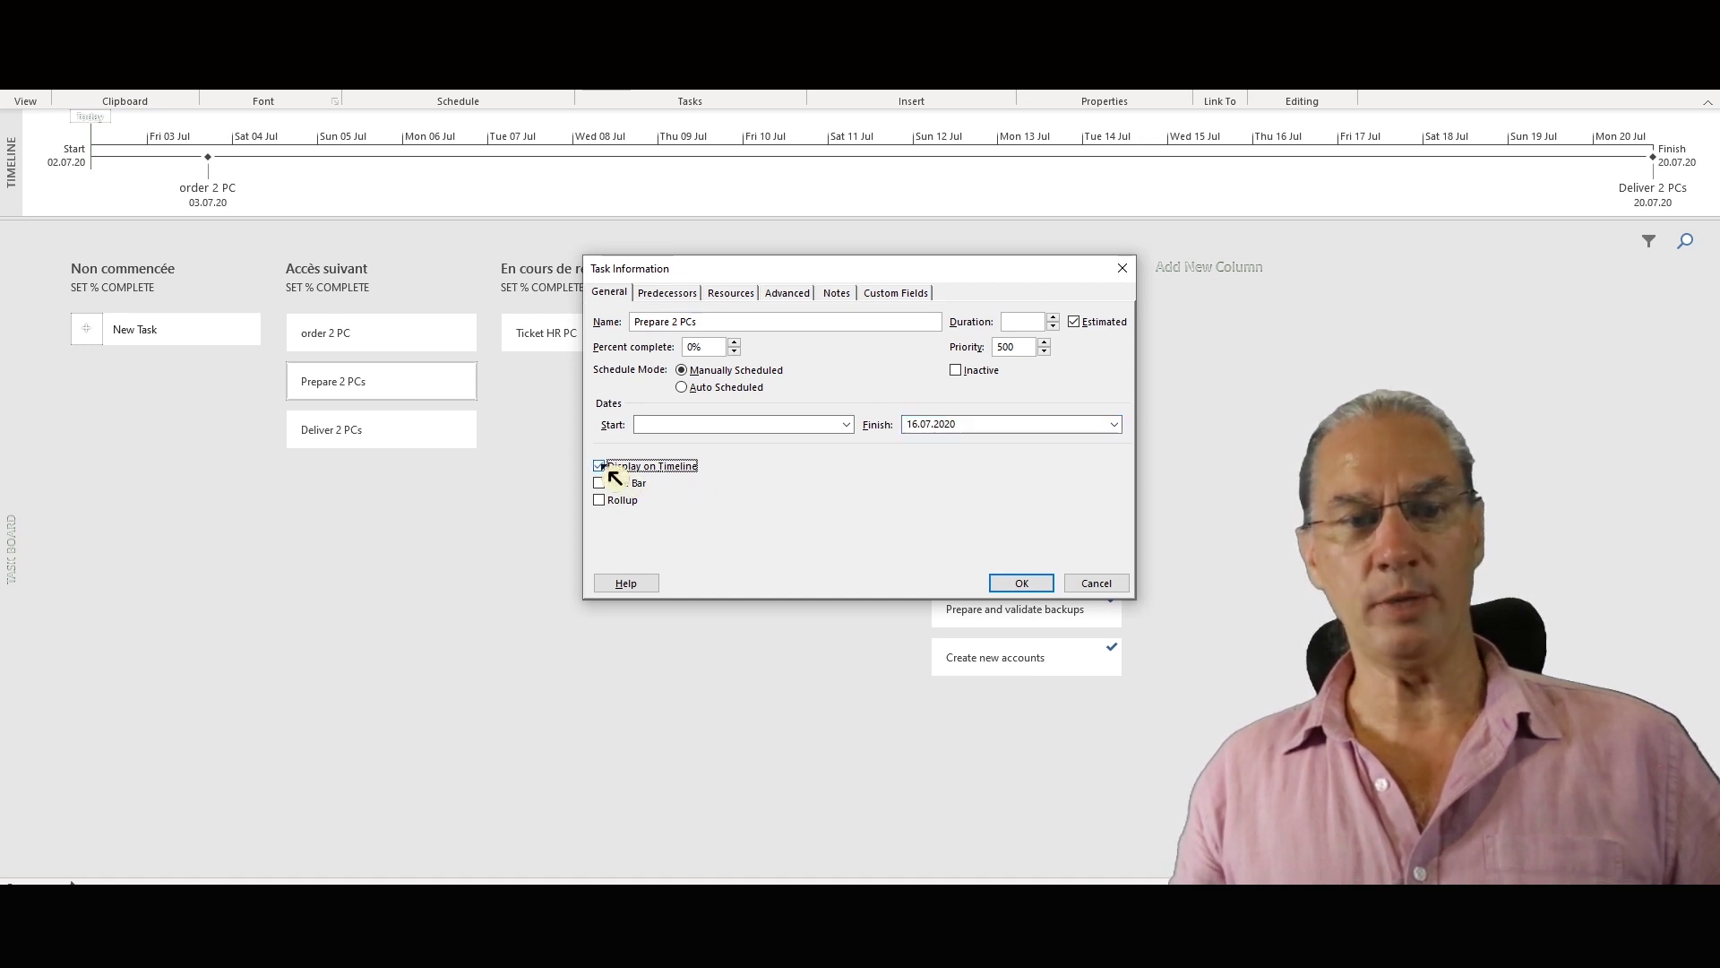
left_click(1022, 583)
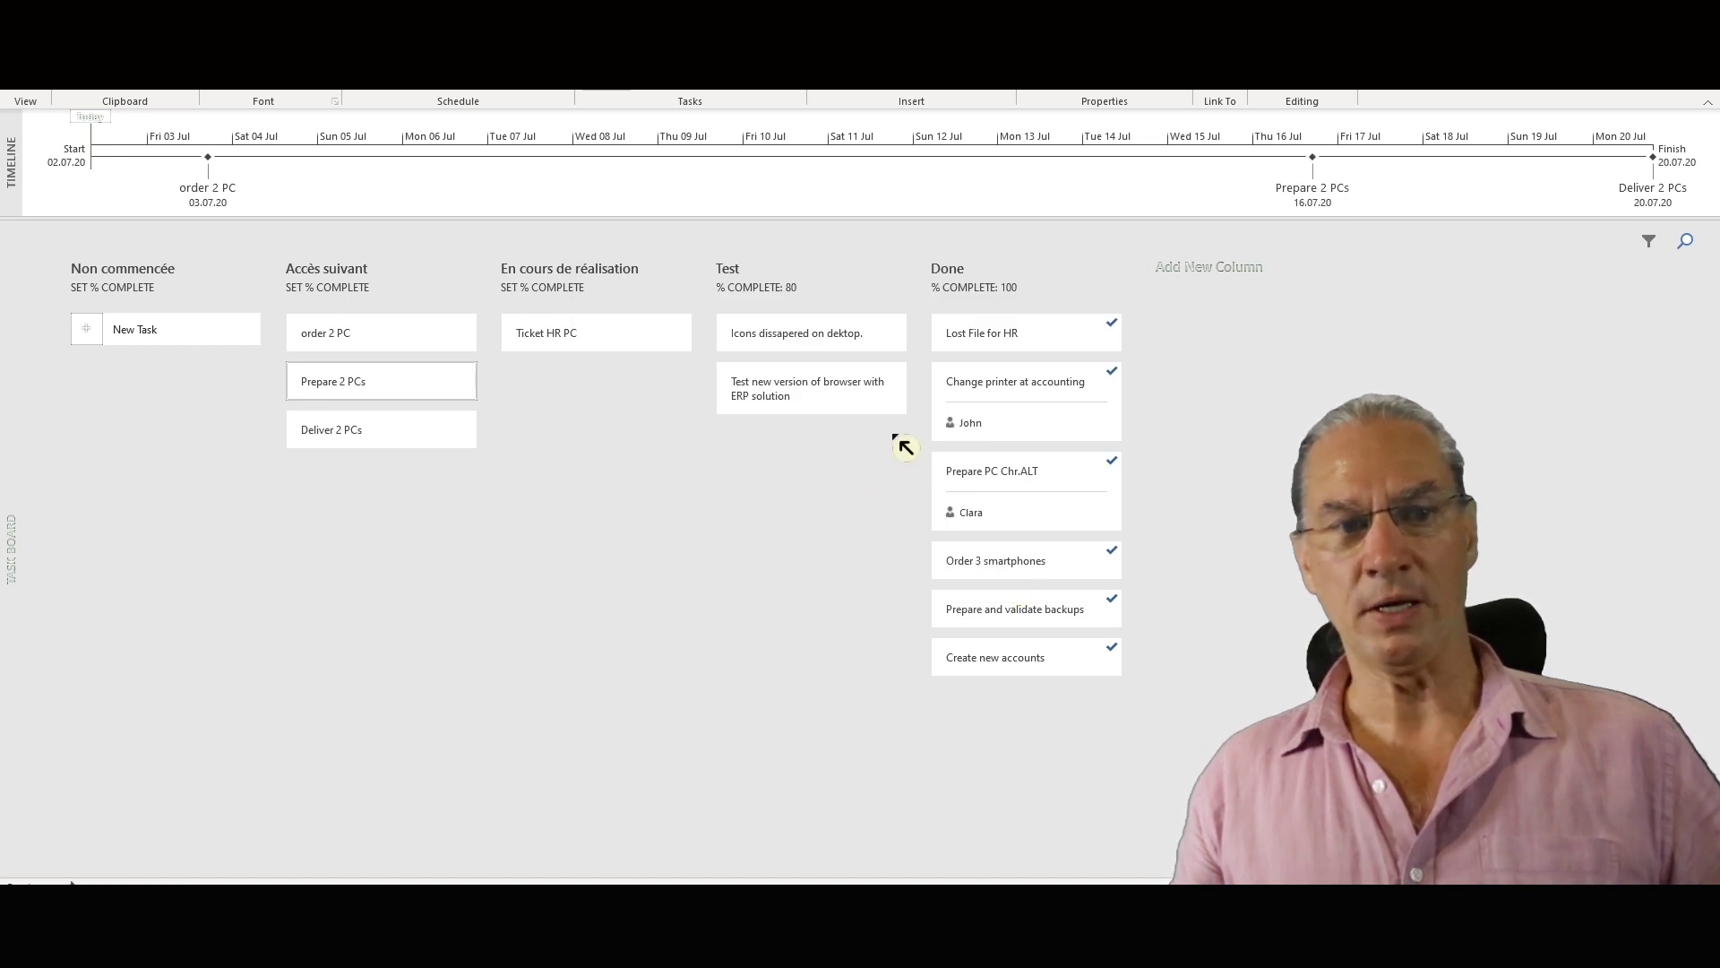